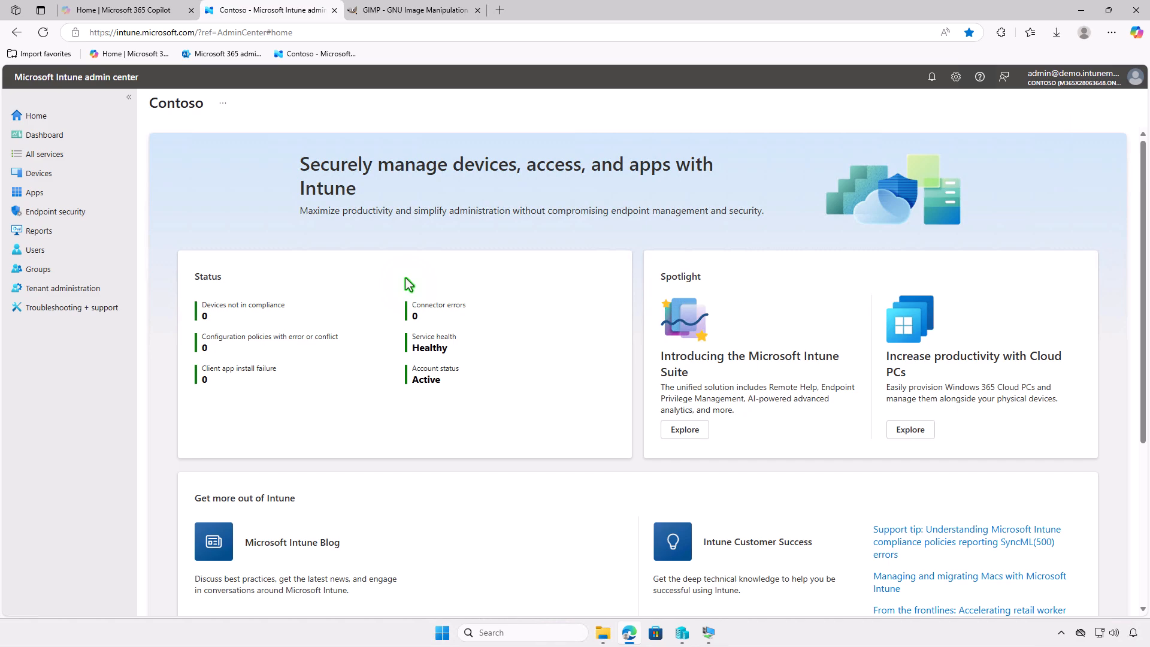
Download the GIMP 3.0.2 Windows installer directly from the GIMP website and show the downloaded file in its folder
left_click(424, 24)
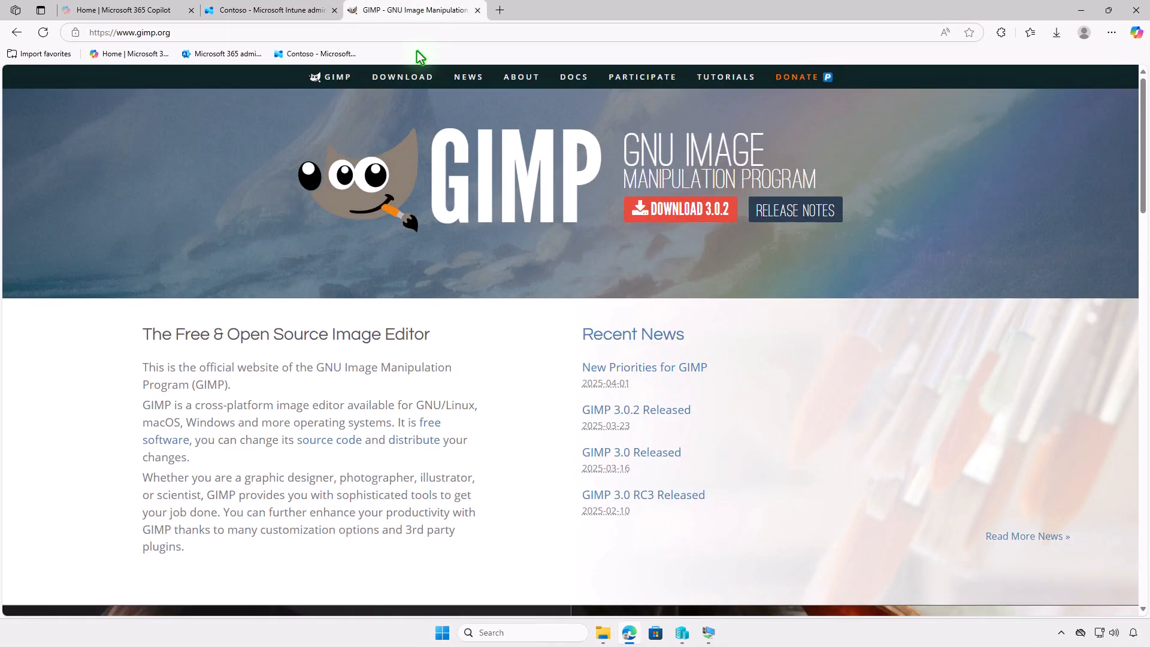
left_click(417, 80)
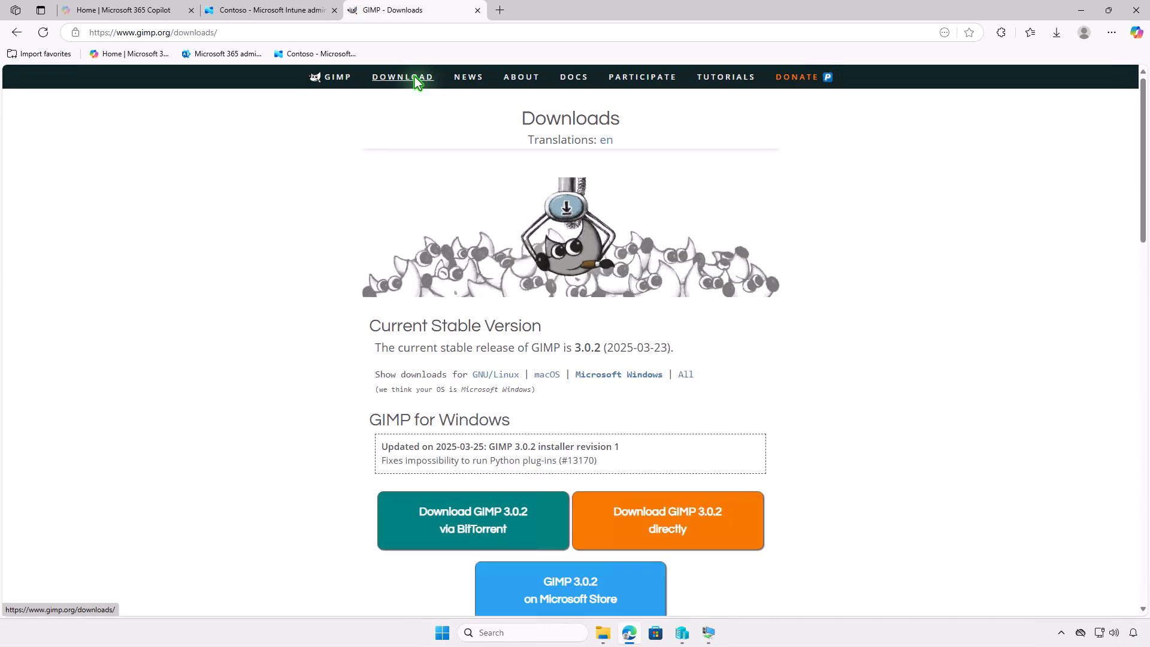
left_click(654, 529)
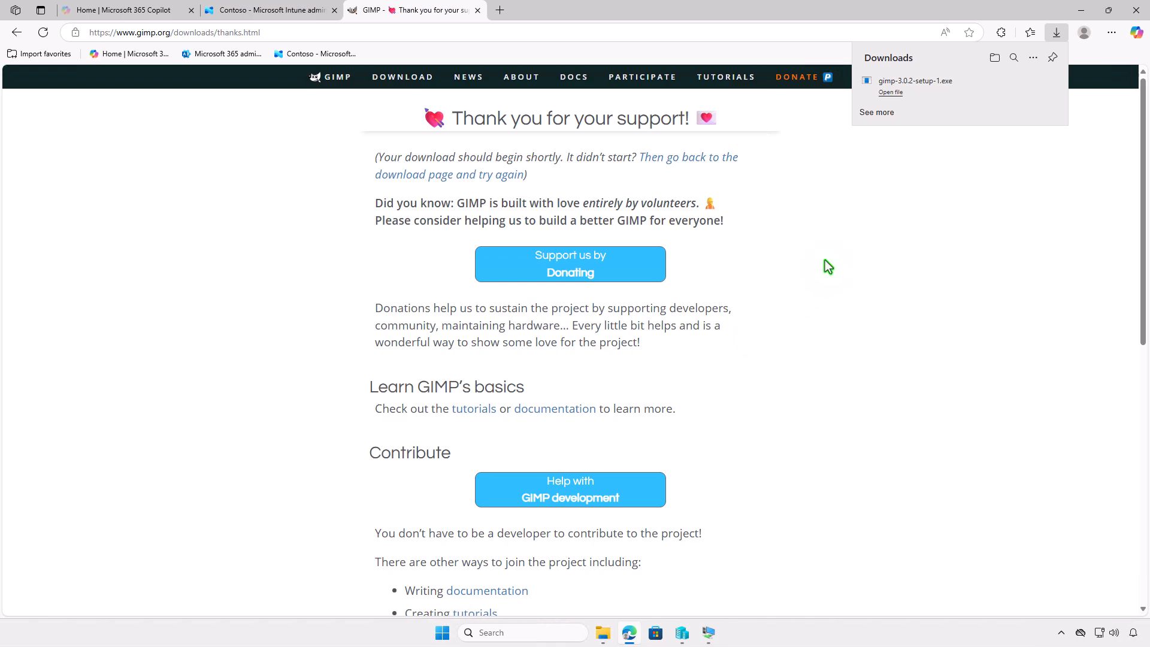
left_click(994, 58)
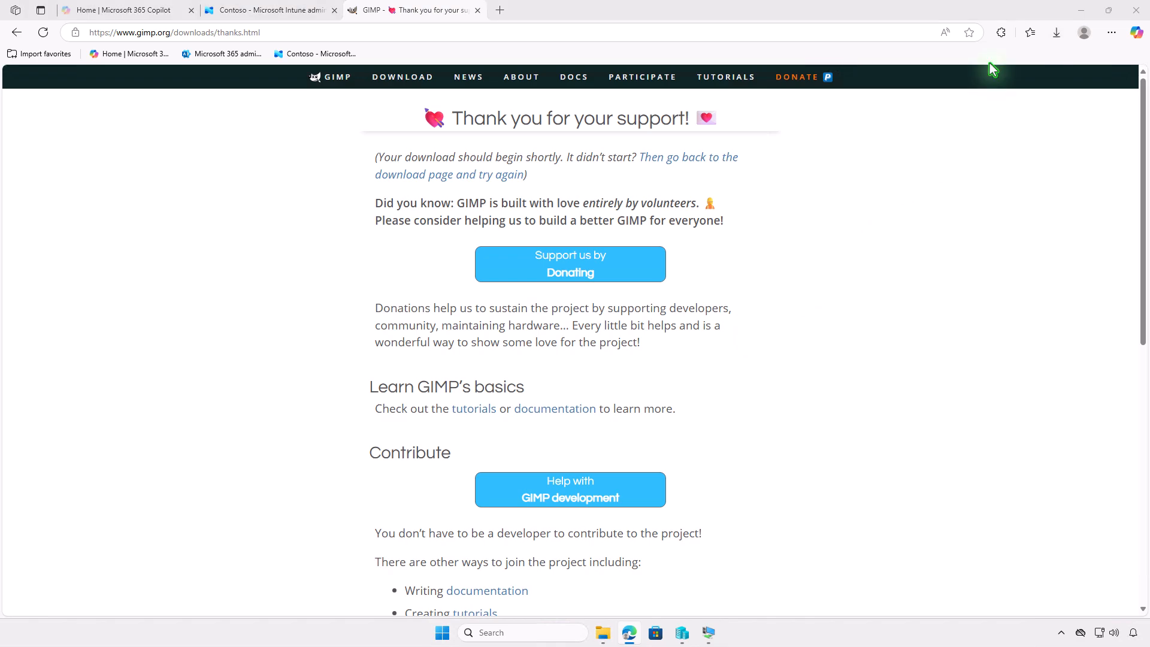
left_click(1088, 13)
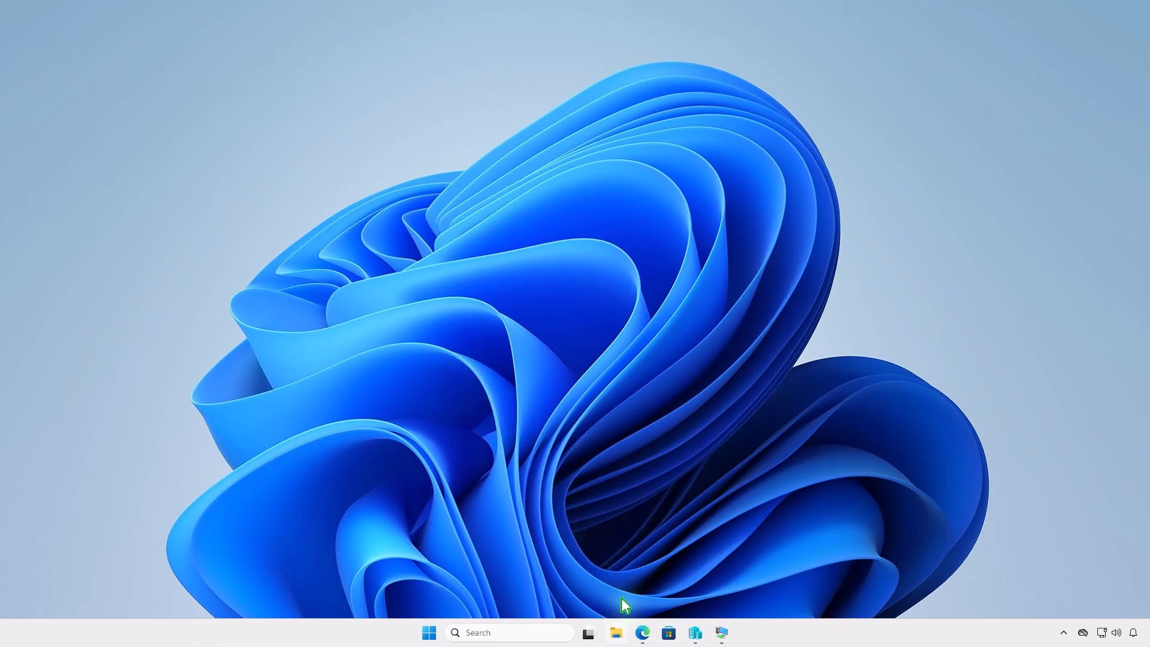
Create a folder named Intune on the DATA (D:) drive in File Explorer
left_click(615, 632)
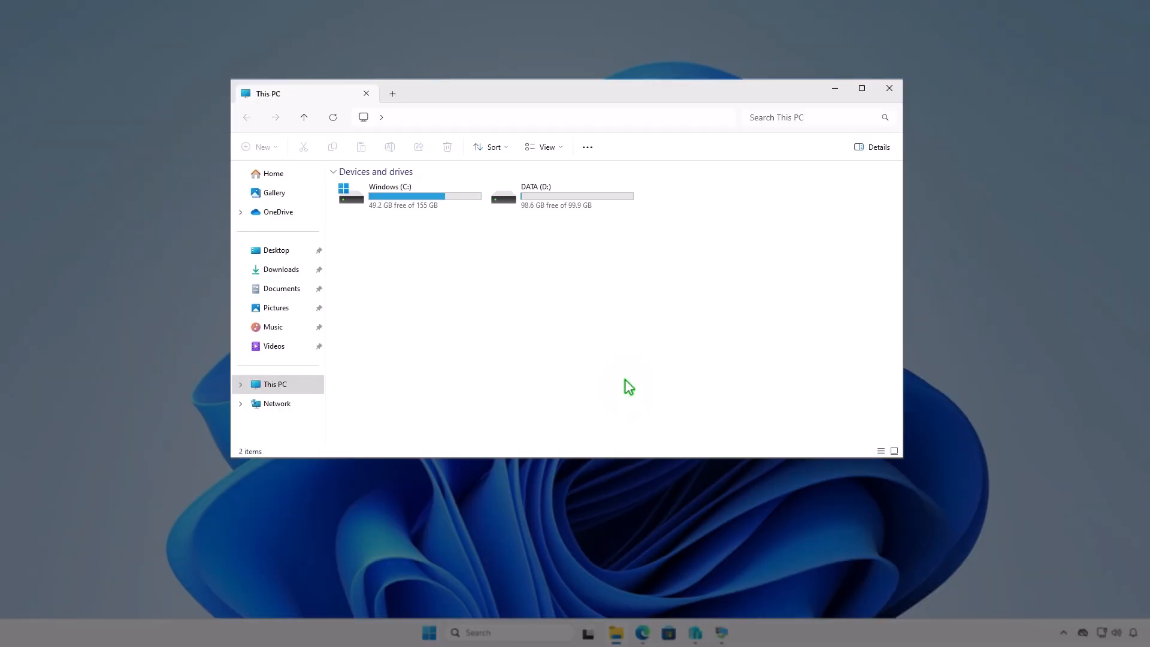
double_click(597, 198)
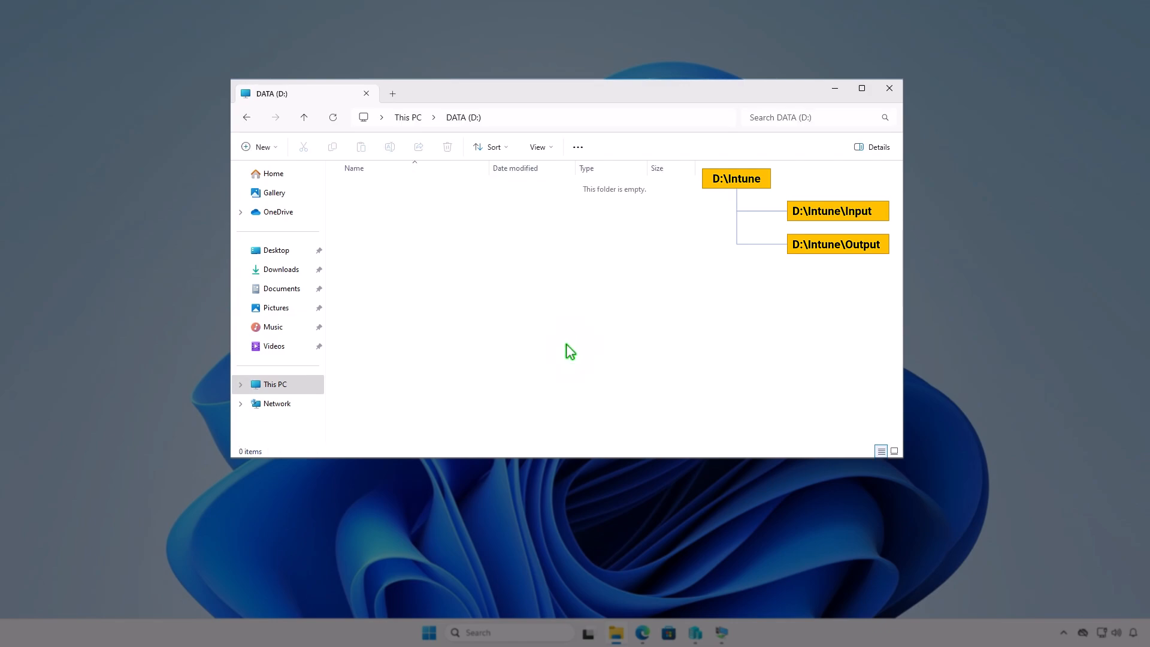
left_click(272, 148)
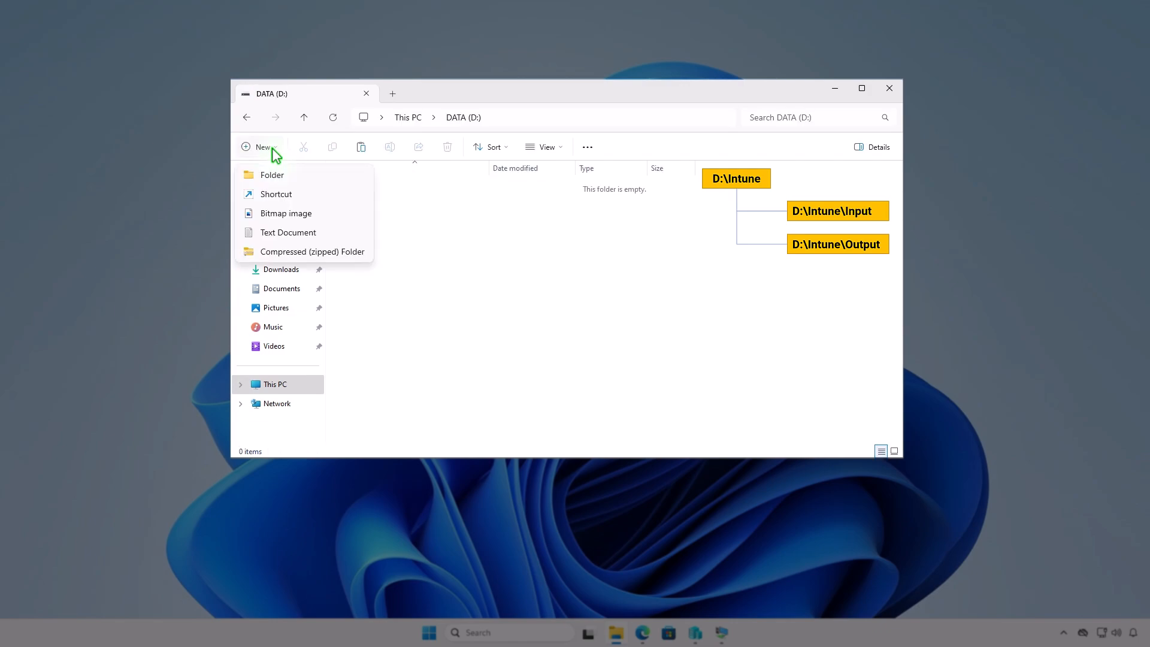
left_click(294, 175)
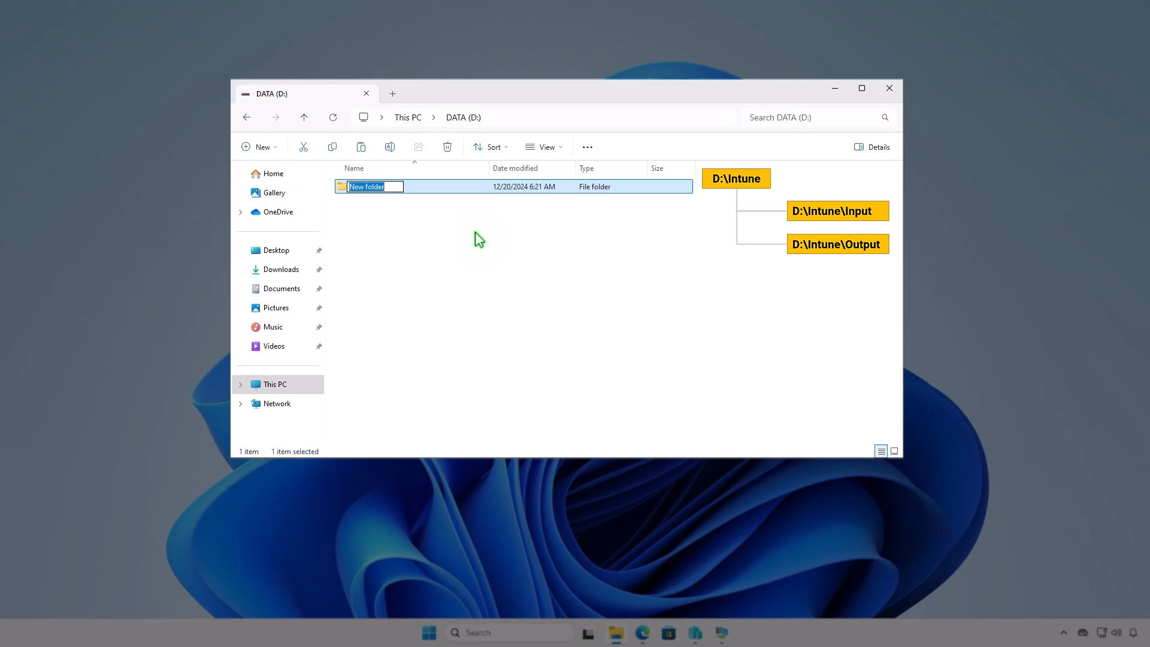
type("Intune")
key("Return")
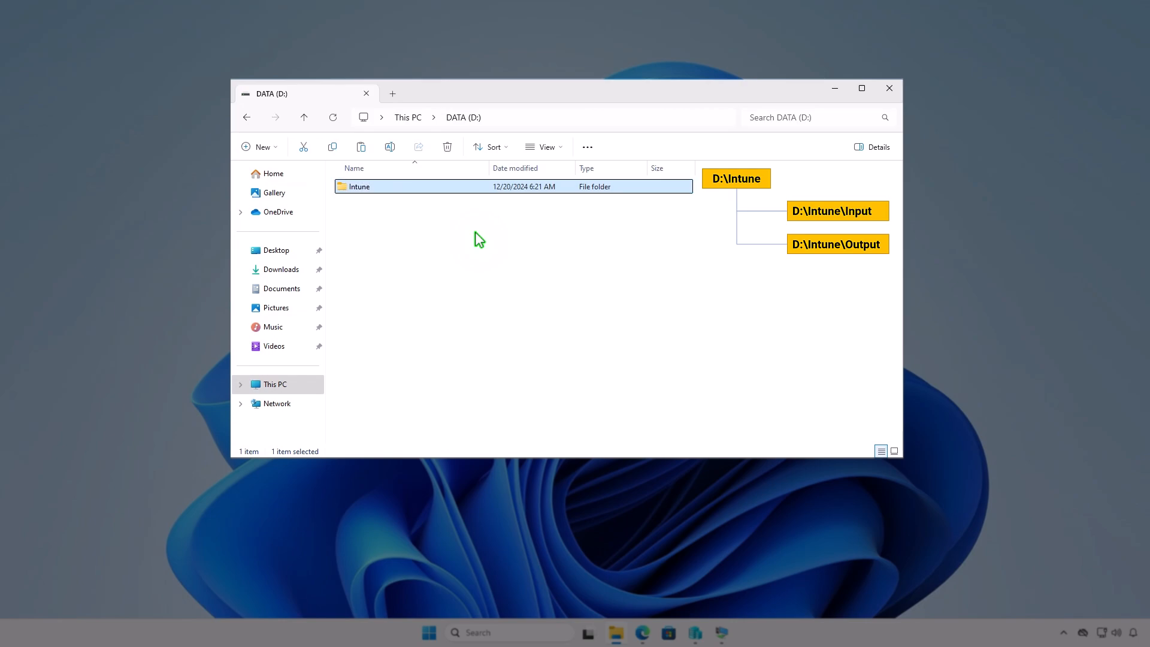
Create two subfolders named Input and Output inside D:\Intune
key("Return")
right_click(475, 232)
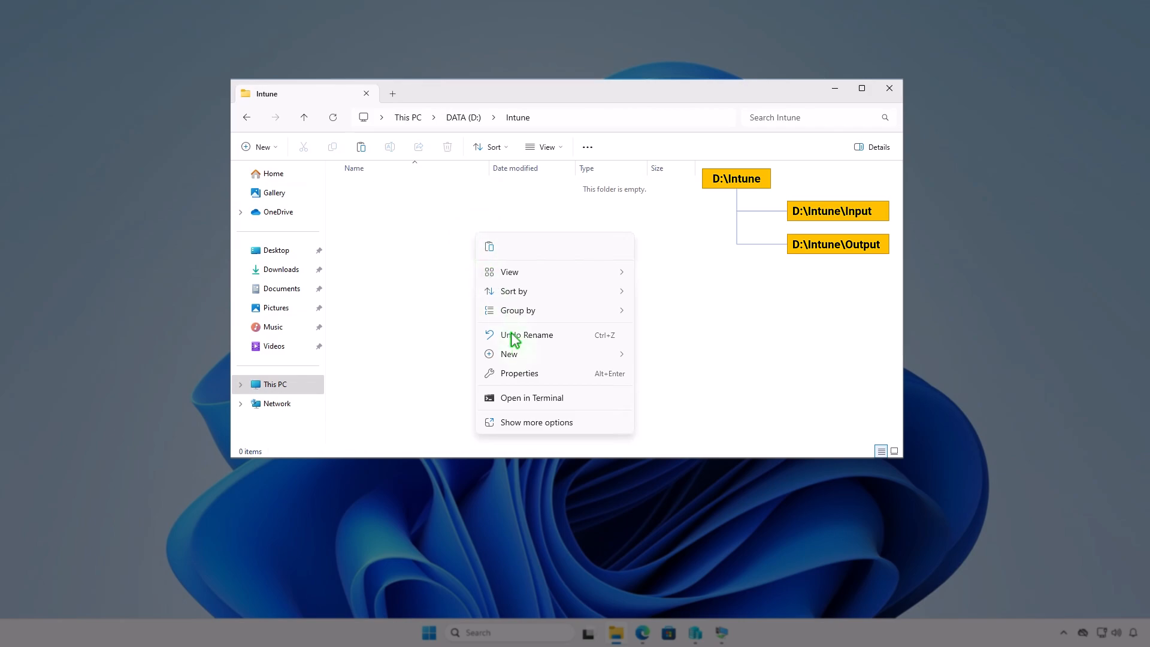
mouse_move(521, 359)
left_click(670, 357)
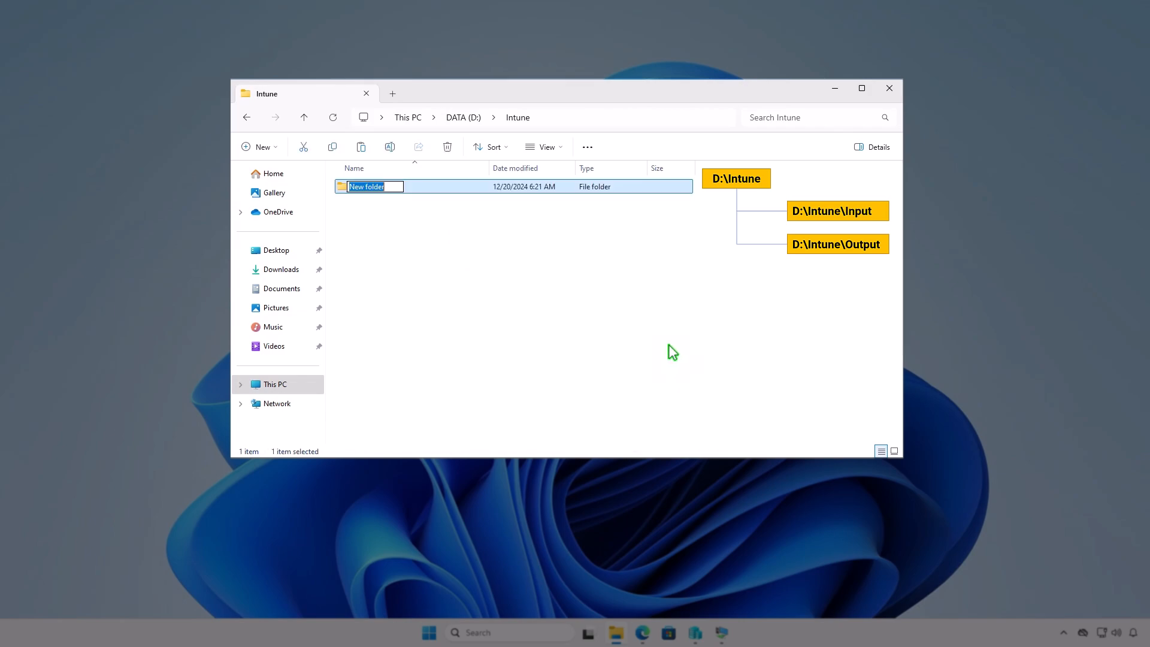
type("Input")
key("Return")
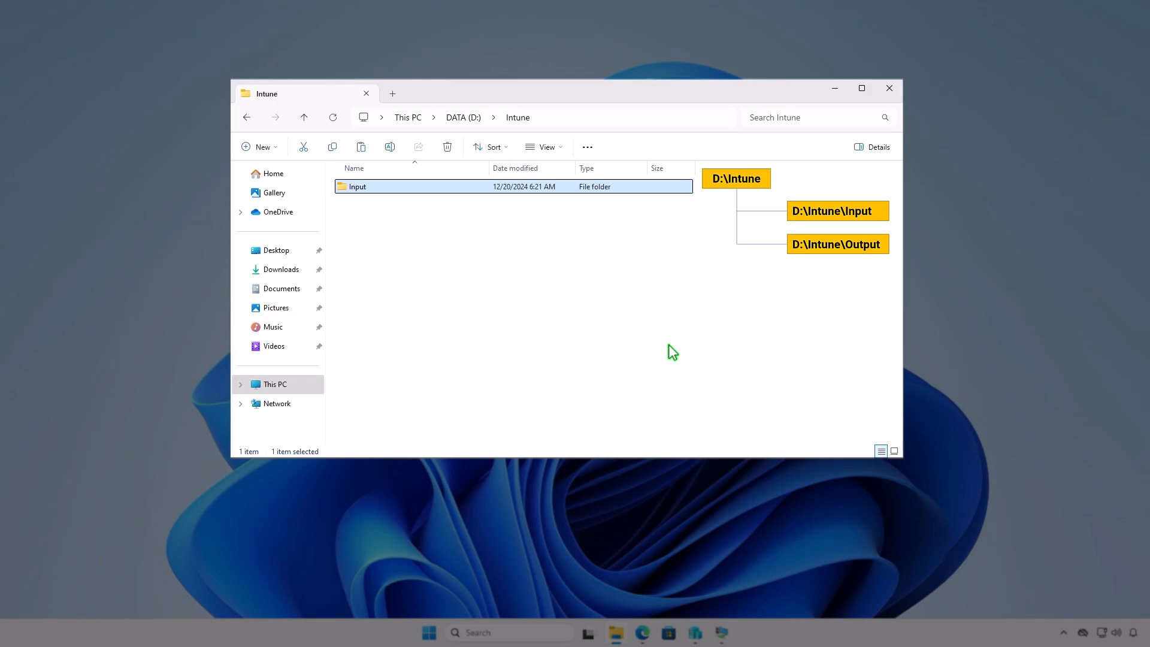
key("ctrl+shift+n")
type("Output")
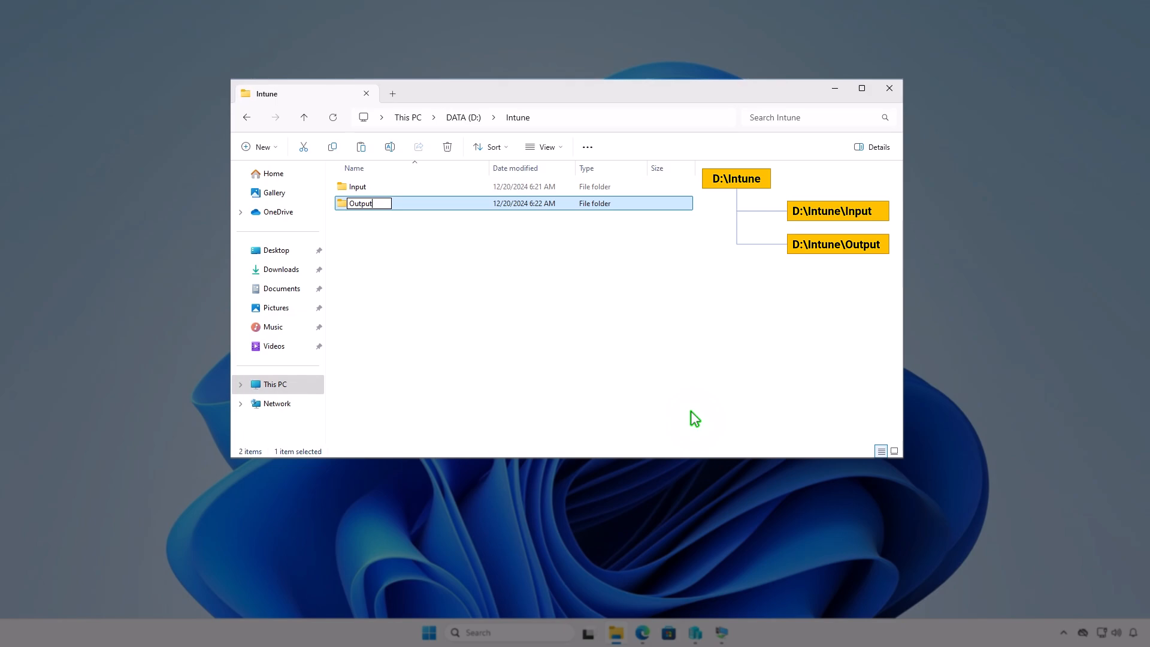
left_click(624, 322)
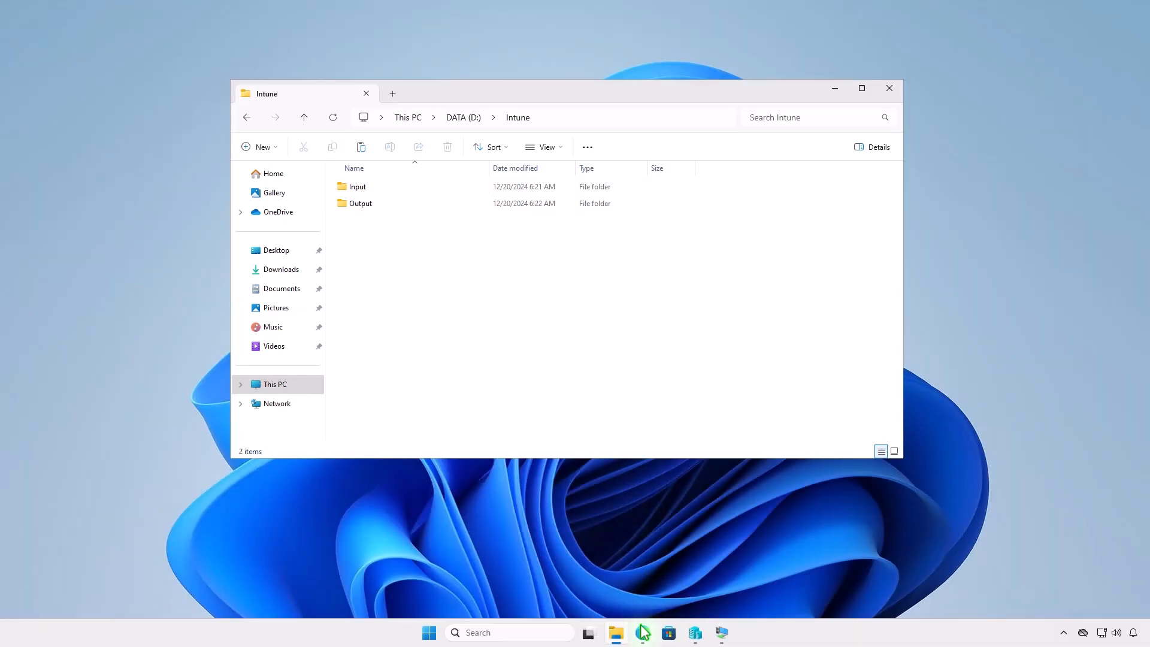
In Edge, download the latest Microsoft Win32 Content Prep Tool release (v1.8.6) from GitHub as source code zip and show it in Downloads
left_click(642, 632)
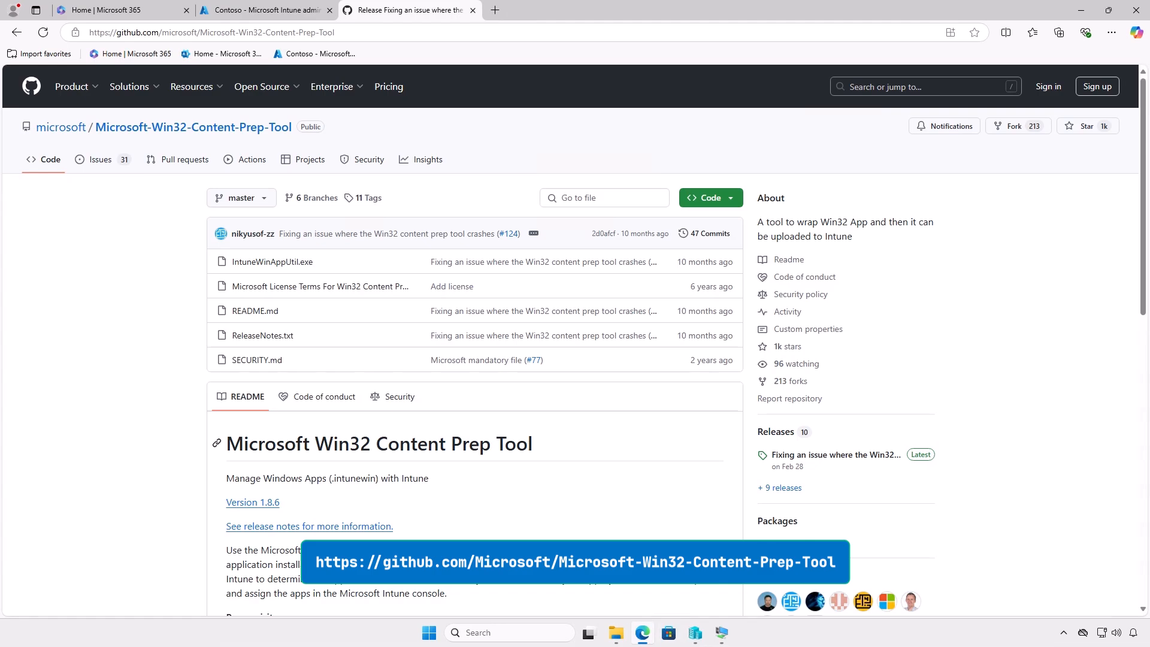
left_click(865, 455)
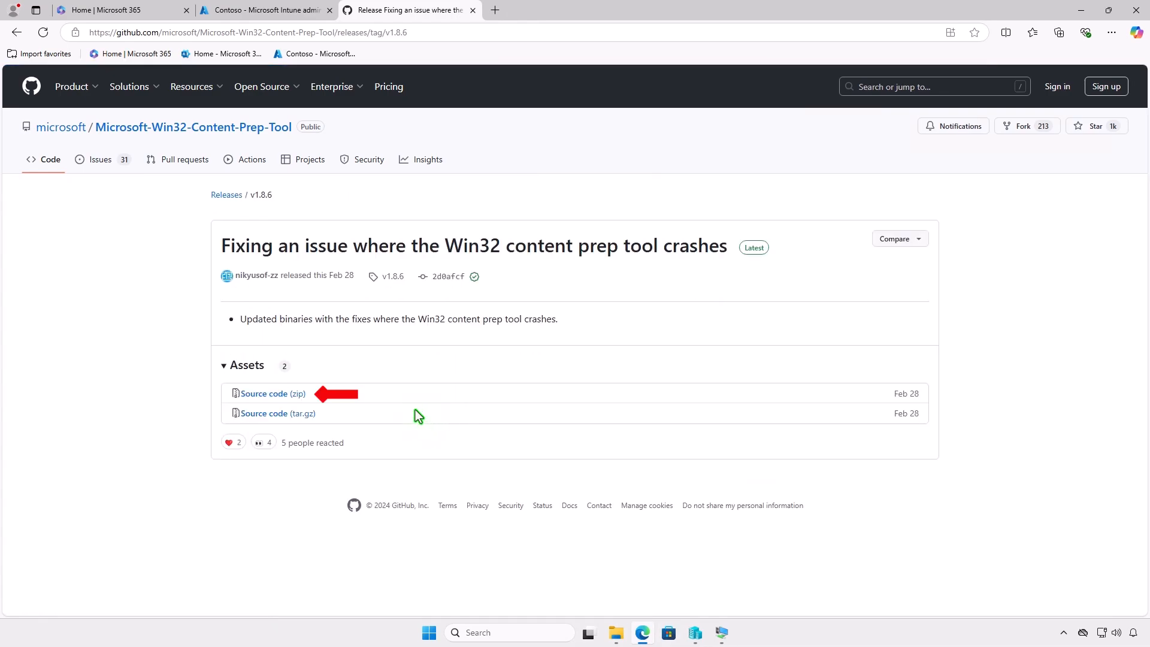
left_click(297, 394)
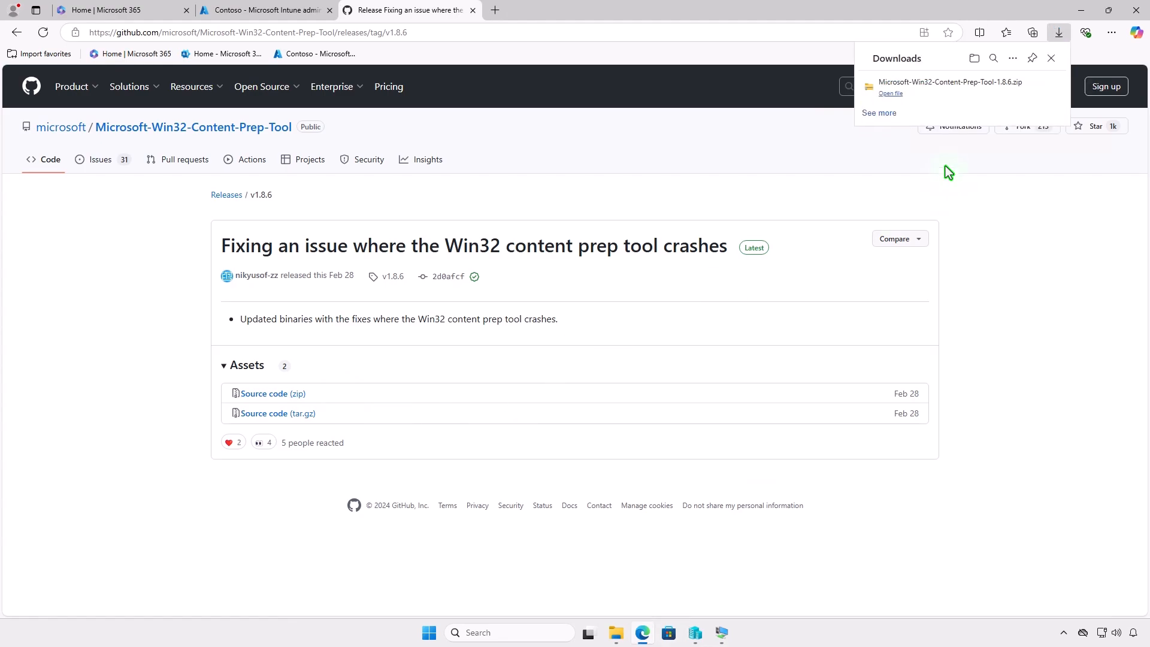
left_click(1014, 88)
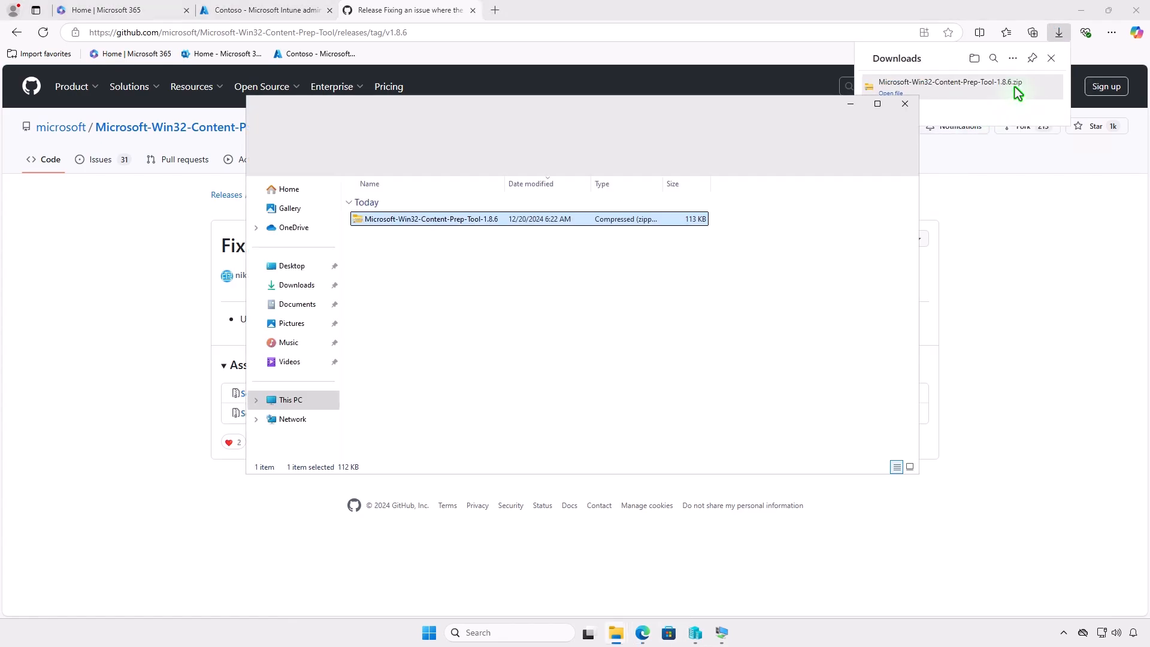
left_click(1085, 14)
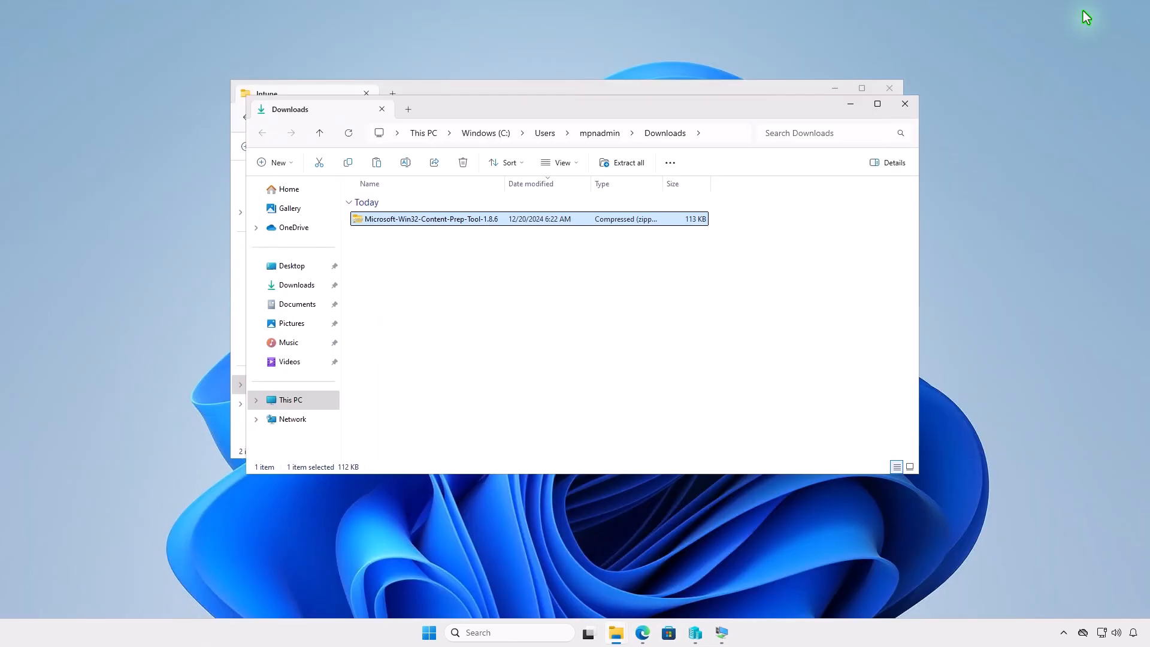
Extract the Microsoft-Win32-Content-Prep-Tool-1.8.6 archive to the default destination and open the extracted inner folder
left_click(628, 166)
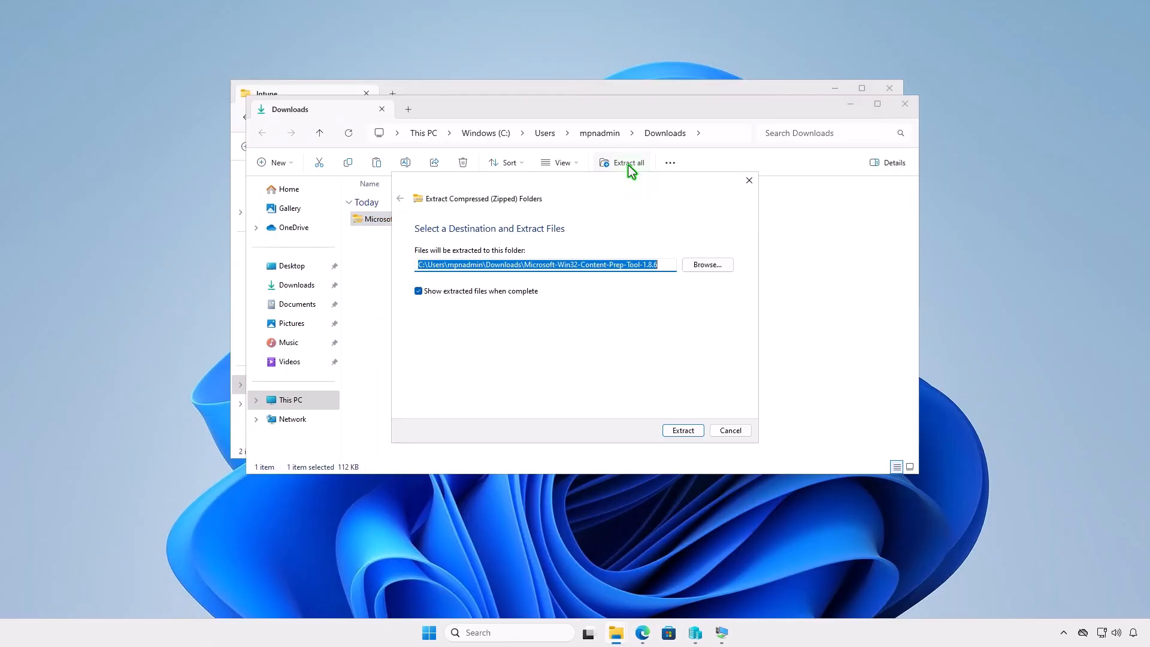
left_click(672, 430)
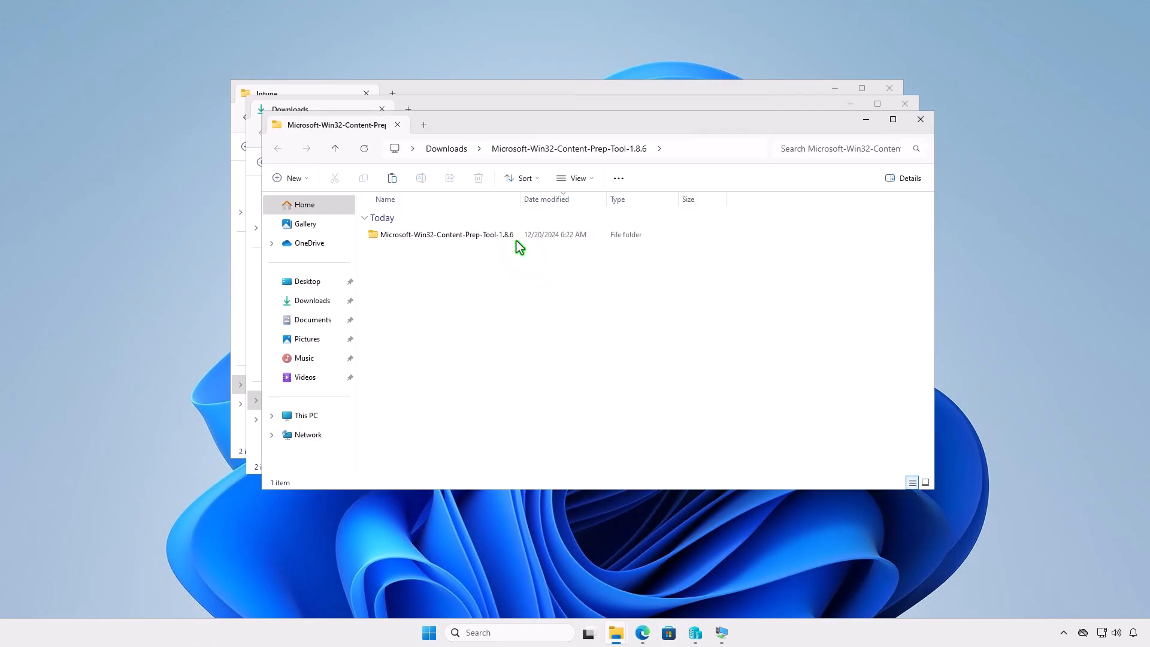
double_click(513, 236)
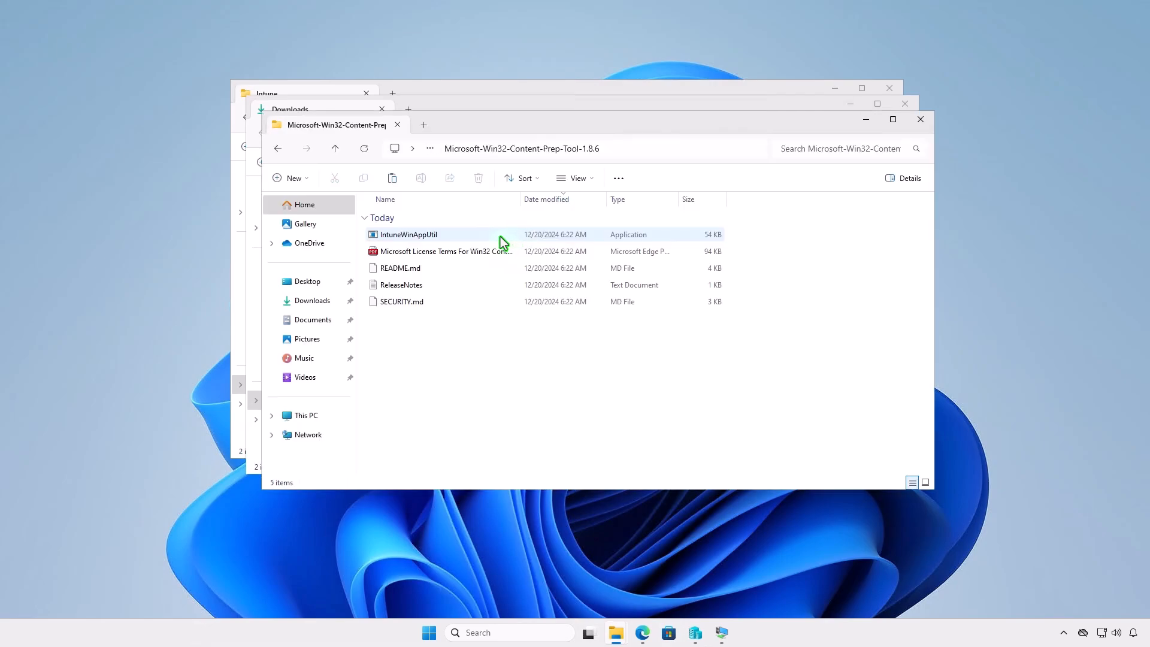
Copy the IntuneWinAppUtil application from the extracted folder into D:\Intune, closing the source windows and minimizing the destination window
left_click(459, 235)
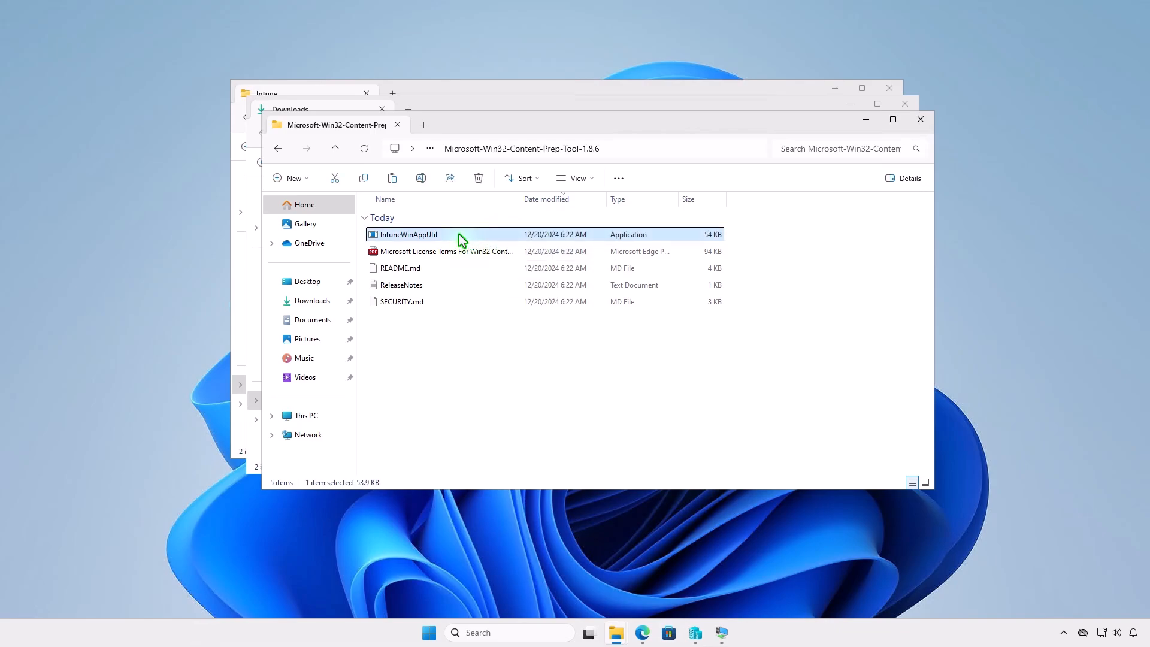
right_click(459, 234)
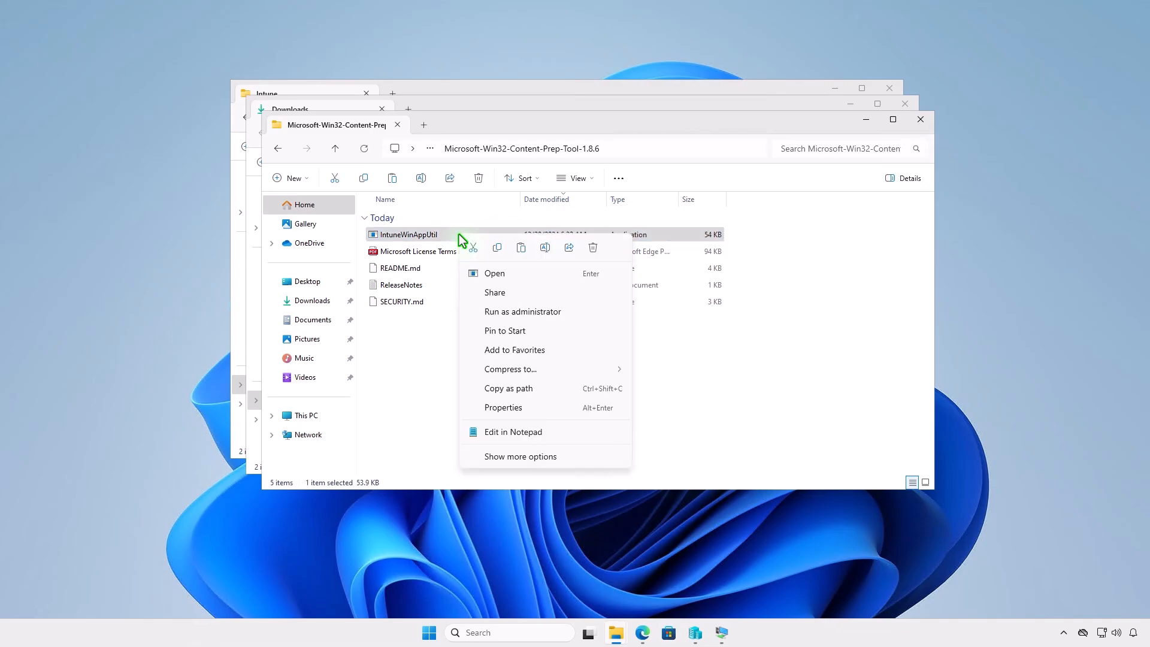
left_click(497, 249)
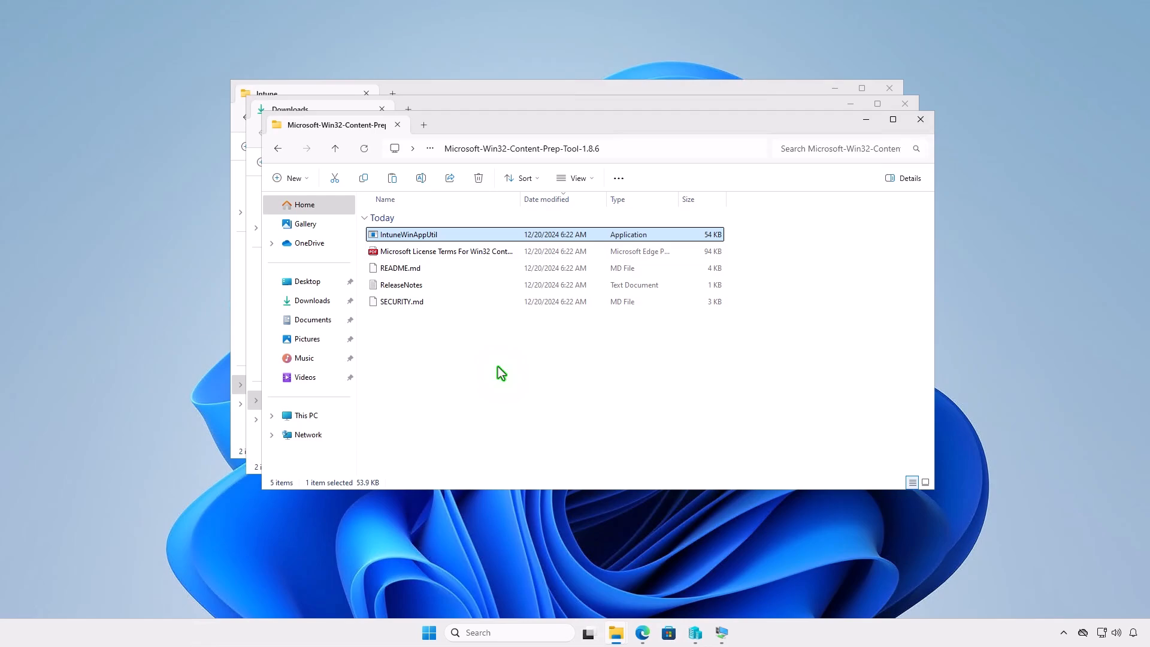
left_click(921, 122)
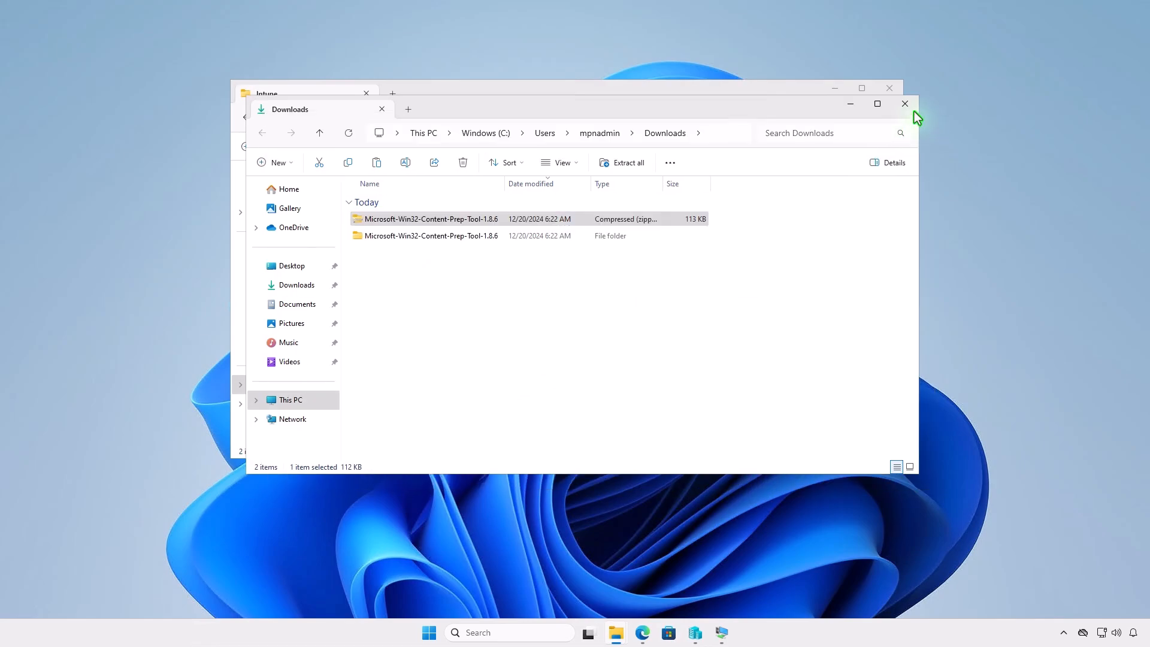
left_click(905, 108)
right_click(412, 259)
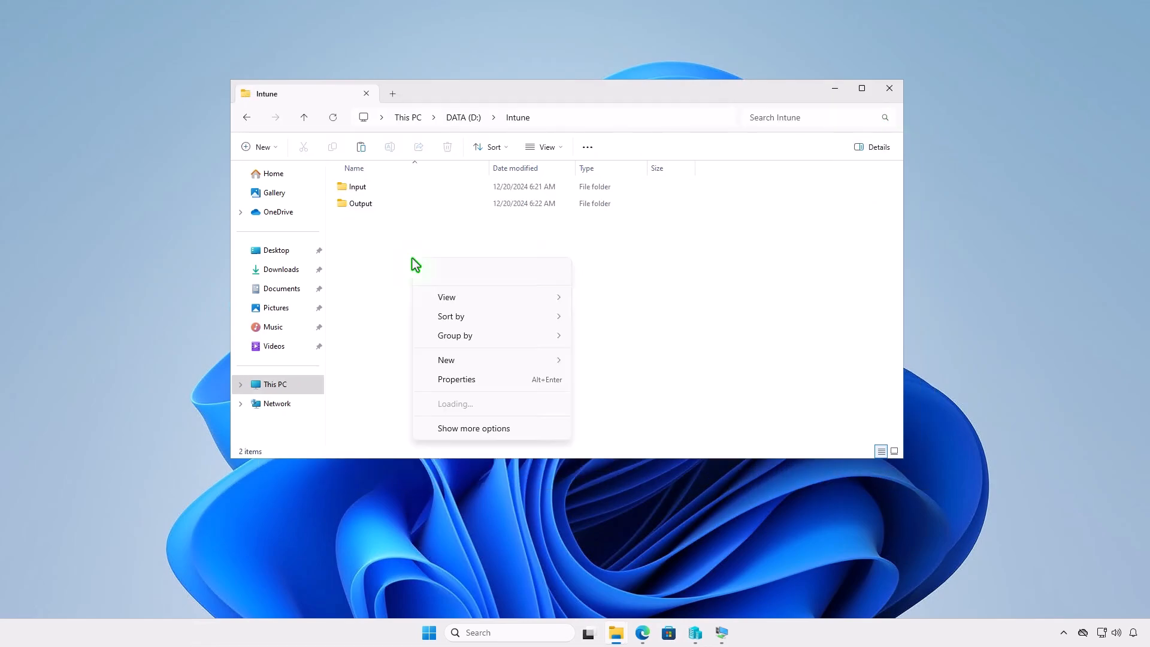
left_click(427, 273)
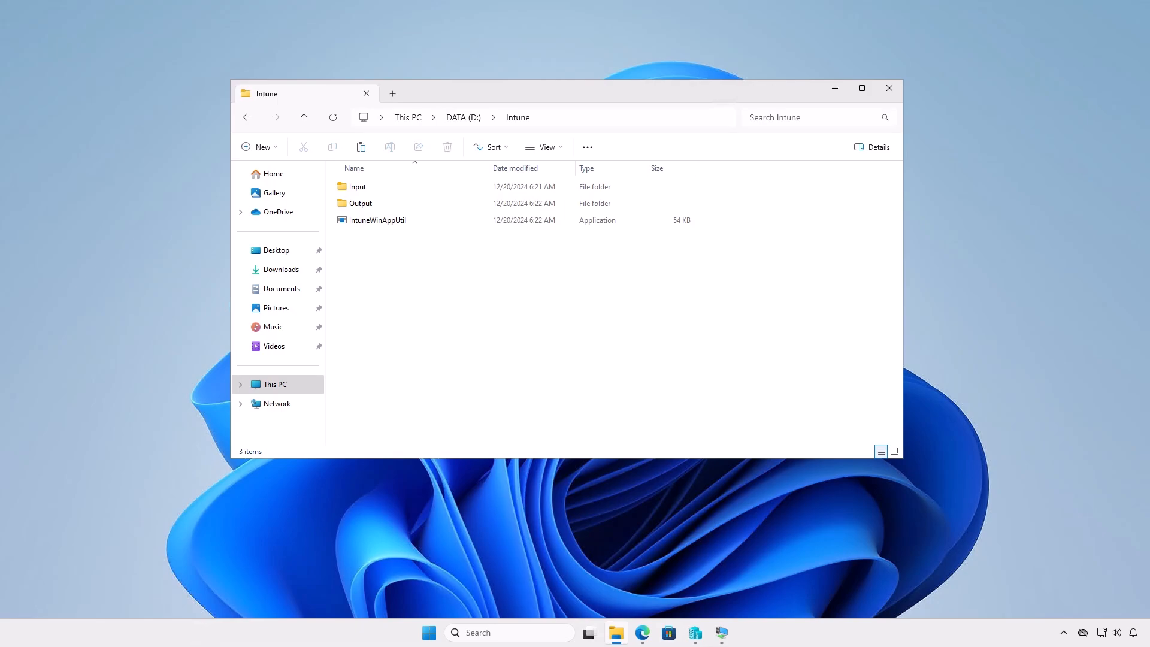
left_click(834, 88)
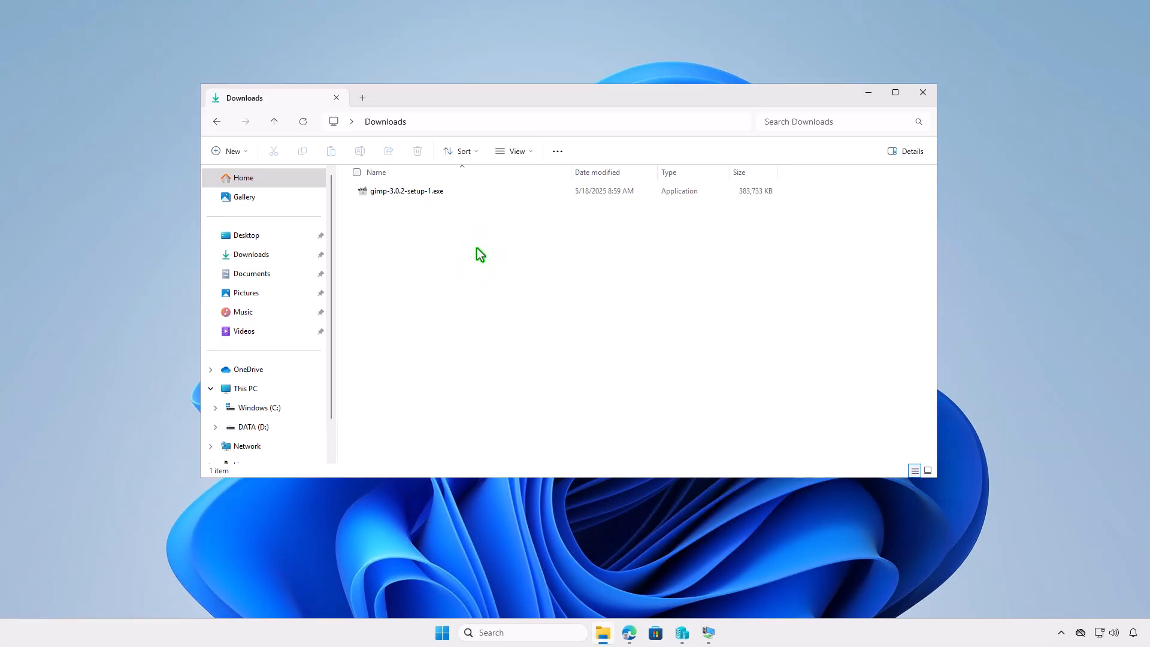
Rename the downloaded gimp-3.0.2-setup-1.exe in Downloads to setup.exe
left_click(449, 190)
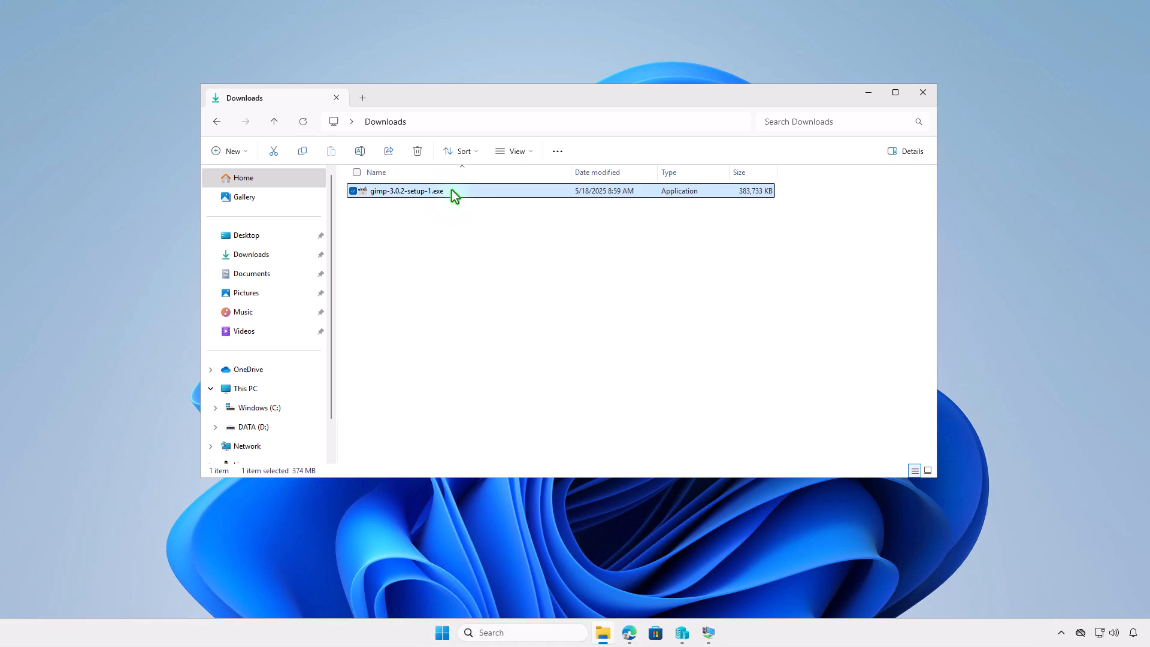
key("F2")
type("setup")
key("Return")
Copy setup.exe from Downloads into D:\Intune\Input, return to the Intune folder and minimize the window
right_click(452, 190)
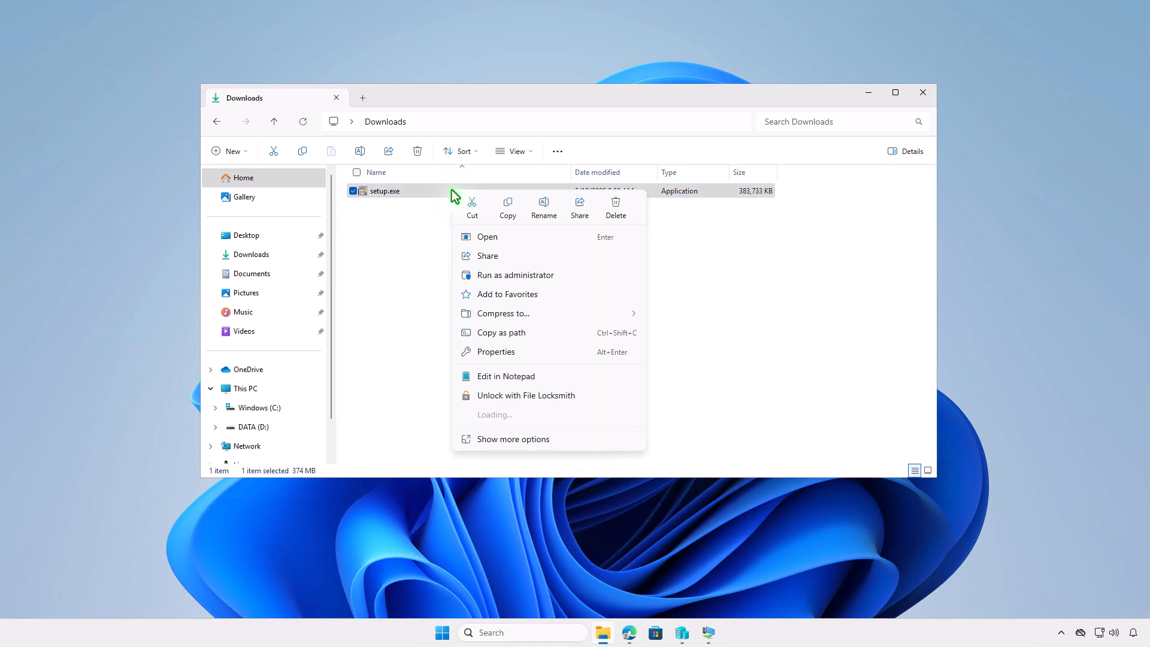
left_click(500, 210)
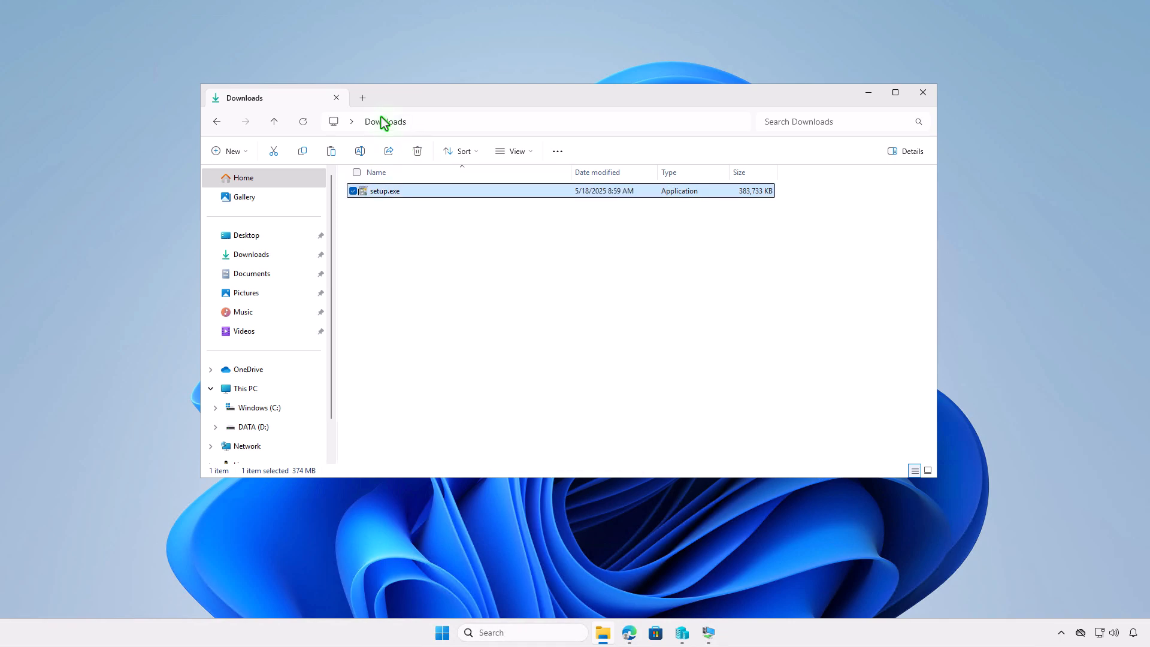
left_click(363, 98)
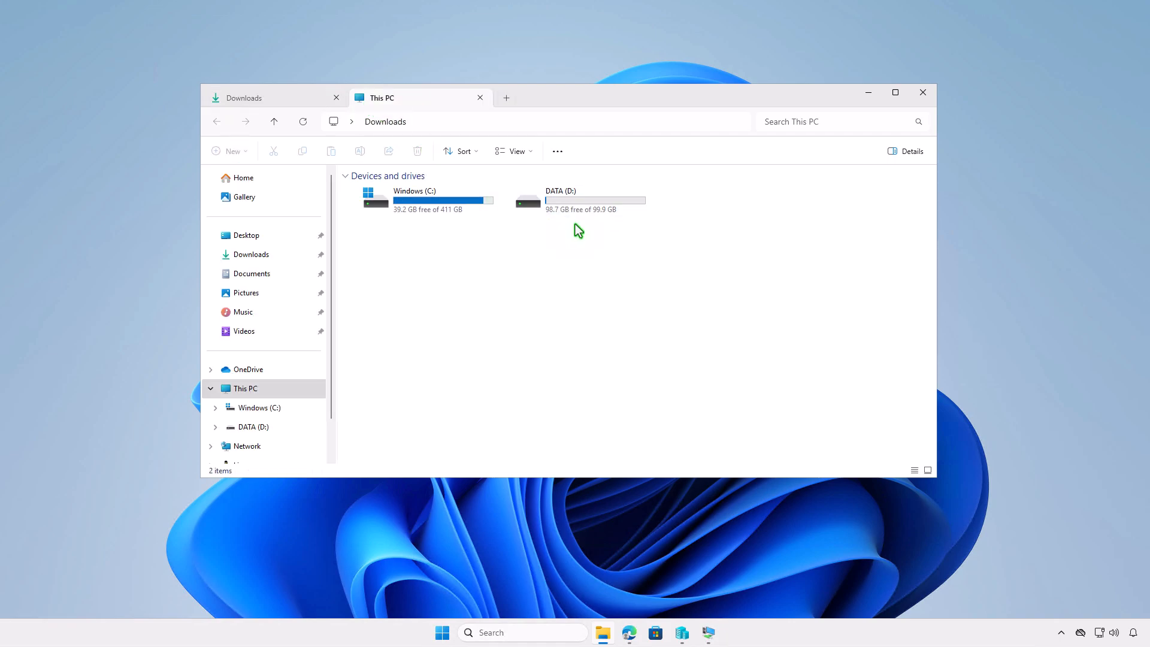
double_click(582, 210)
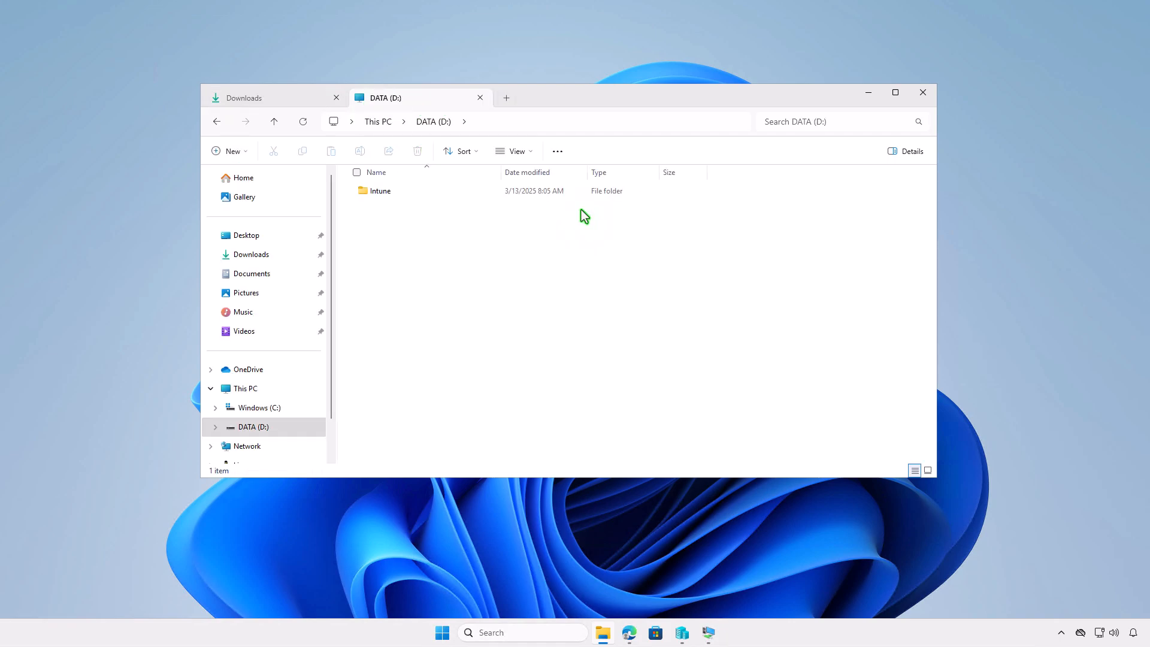
double_click(501, 189)
double_click(451, 189)
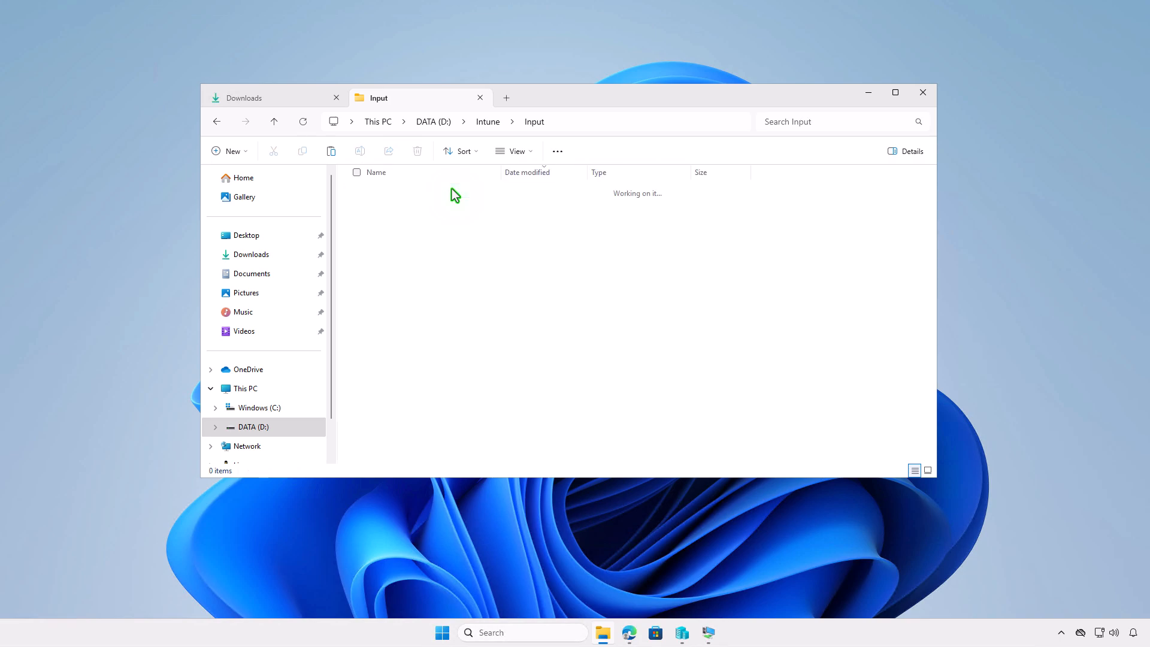
right_click(459, 218)
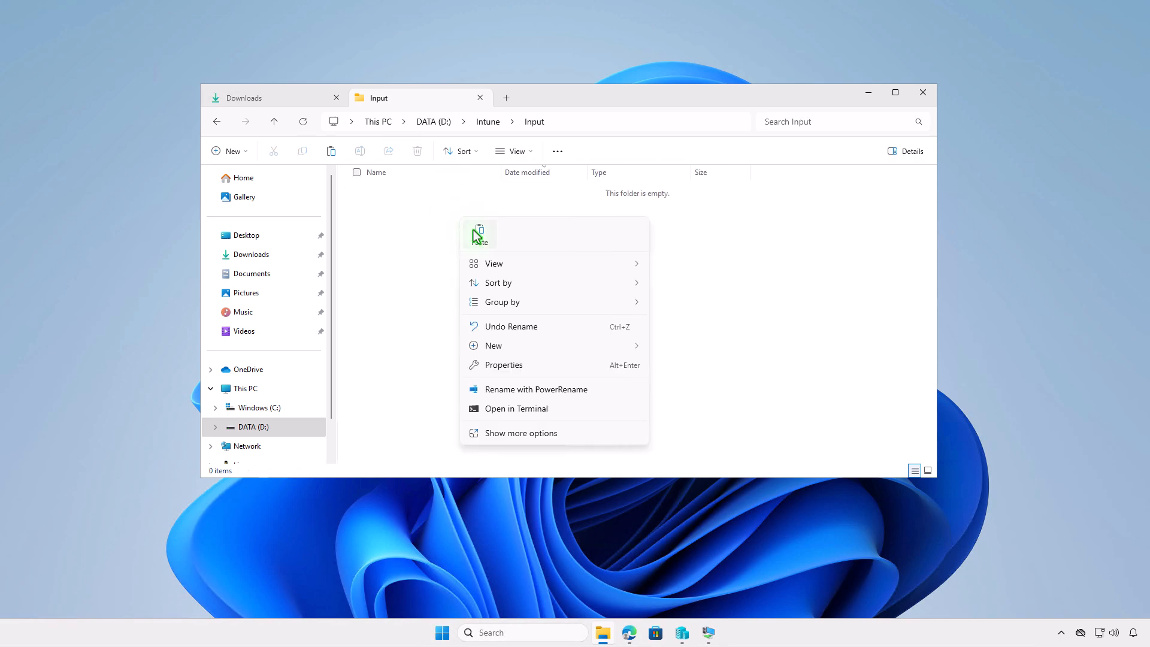
key("Escape")
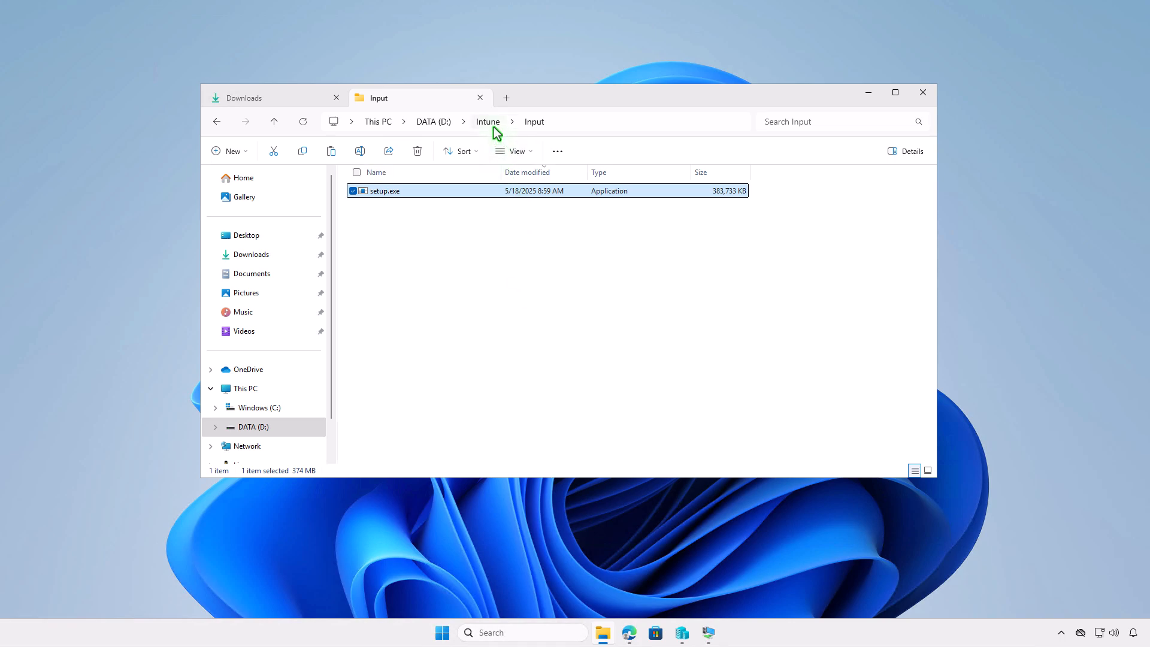
left_click(489, 123)
left_click(529, 296)
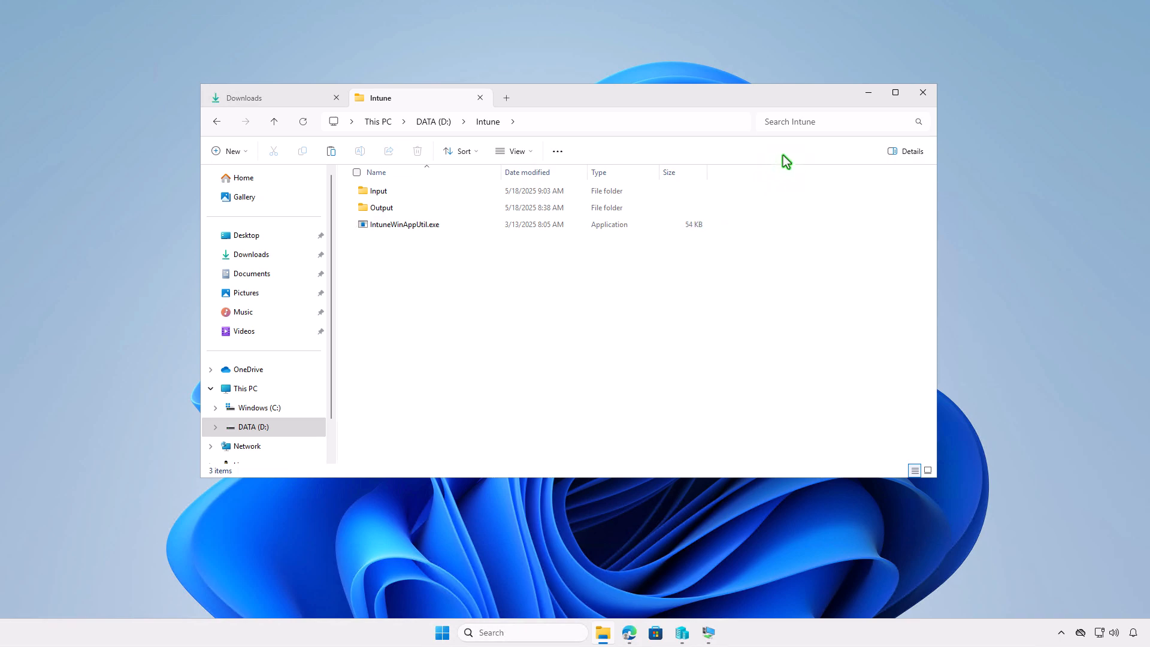
left_click(867, 95)
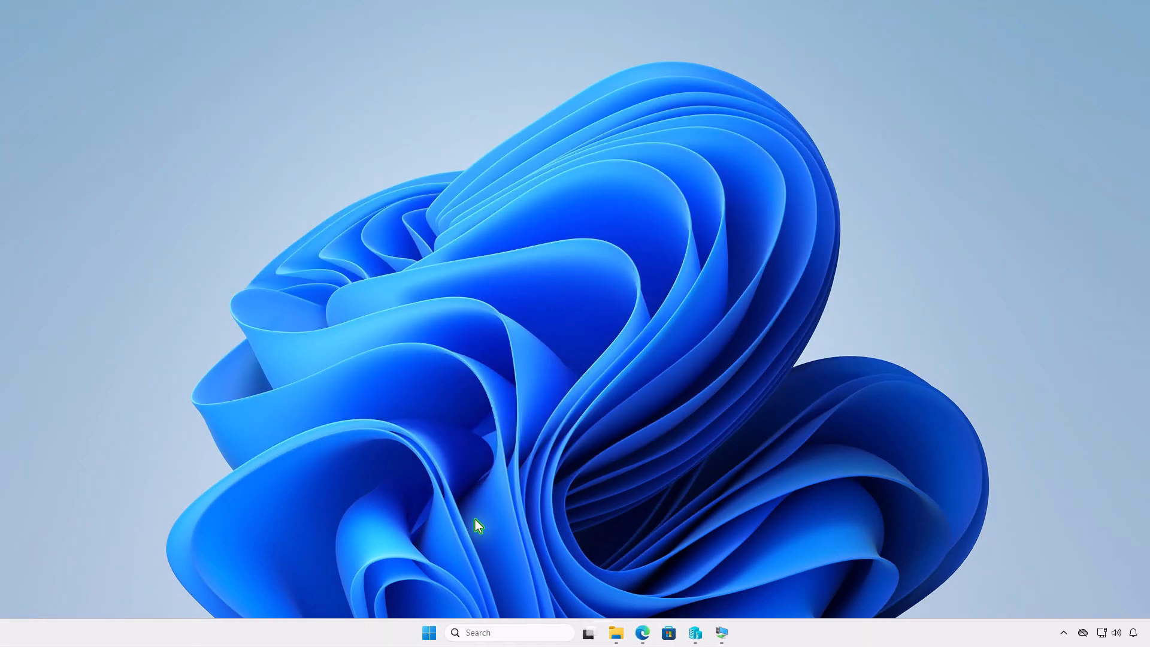
Open an administrator Terminal and change the working directory to D:\Intune
right_click(427, 634)
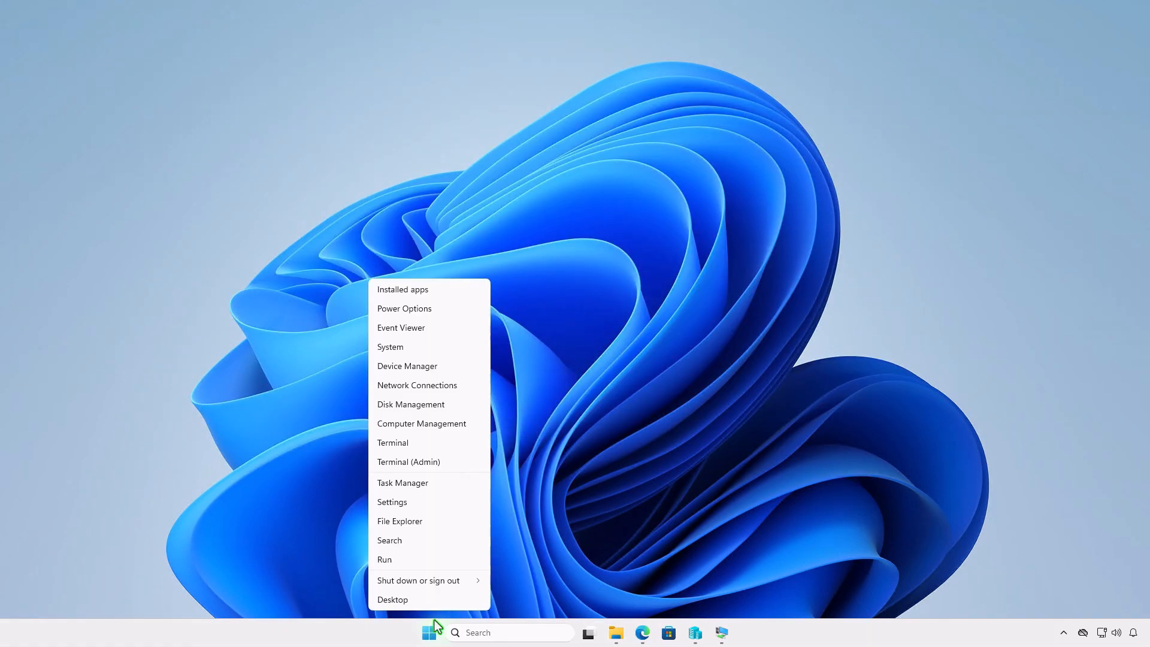
left_click(465, 465)
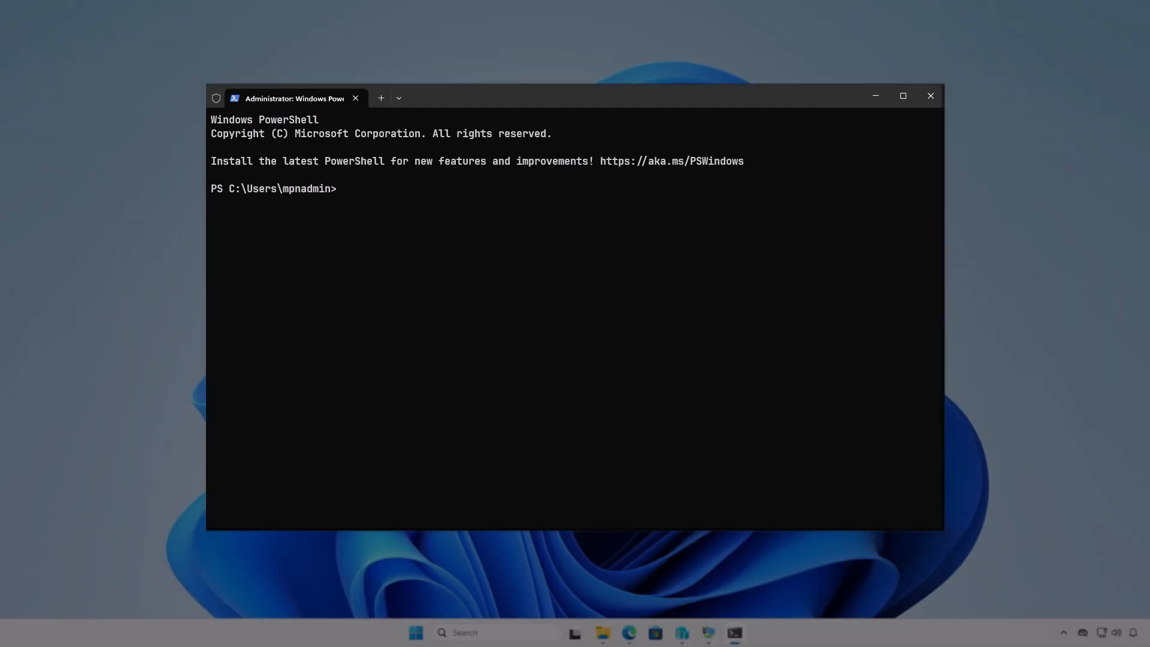
type("cd d")
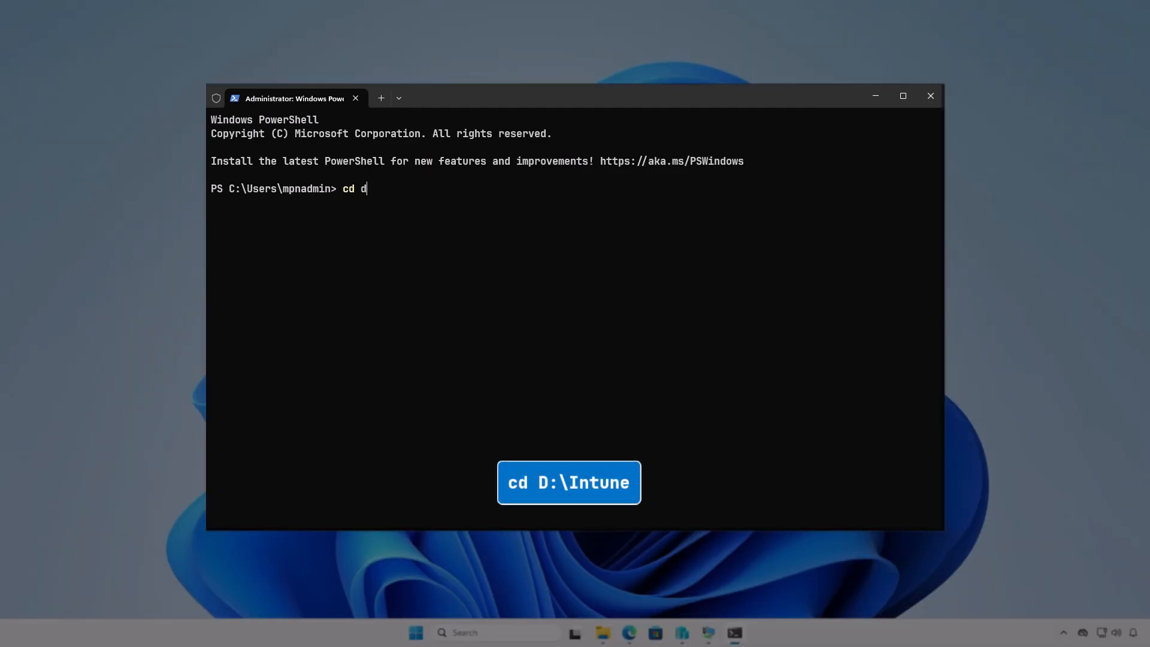
type(":\\In")
key("Tab")
key("Return")
key("Return")
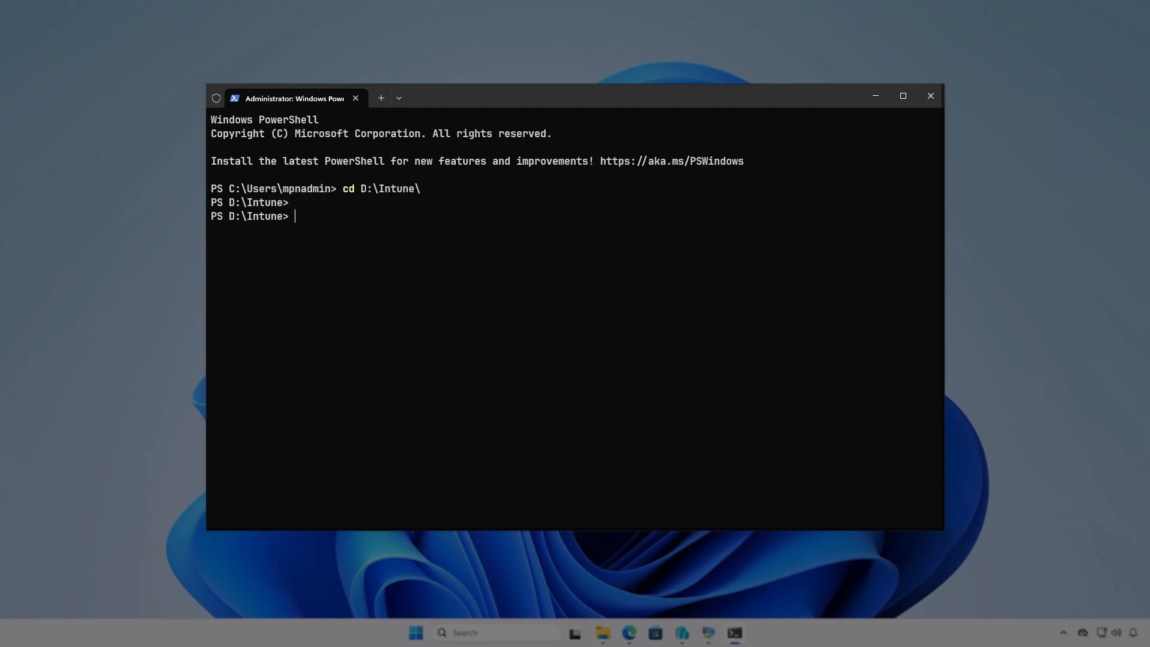
Run .\IntuneWinAppUtil.exe and specify D:\Intune\Input as the source folder
type("intu")
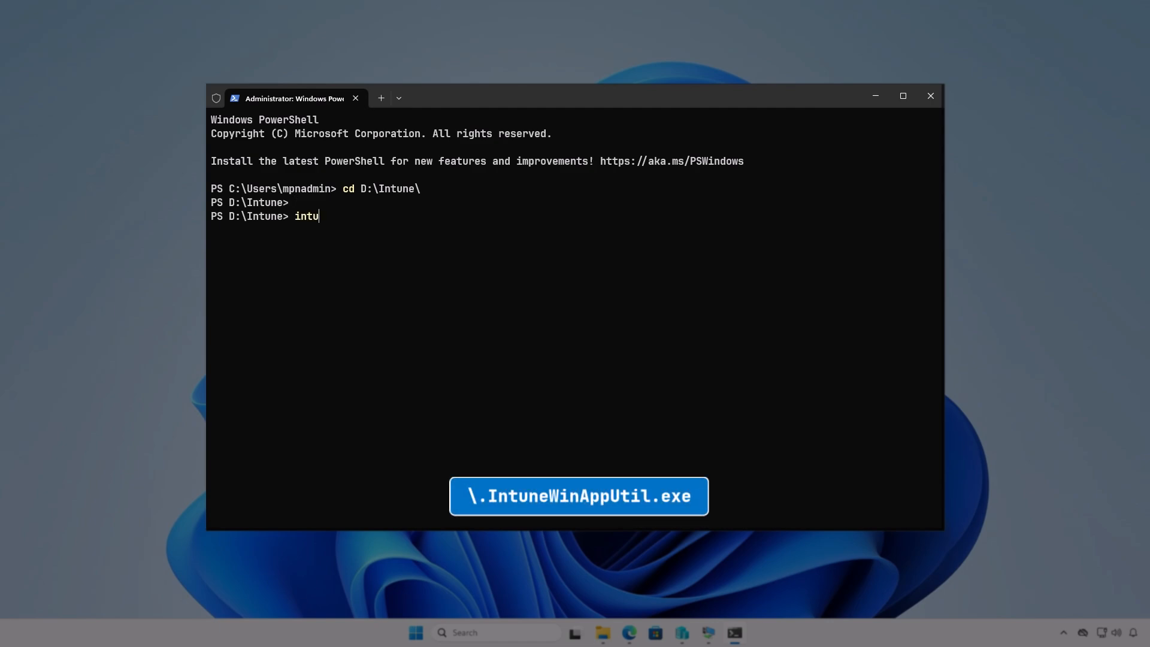
key("Tab")
key("Return")
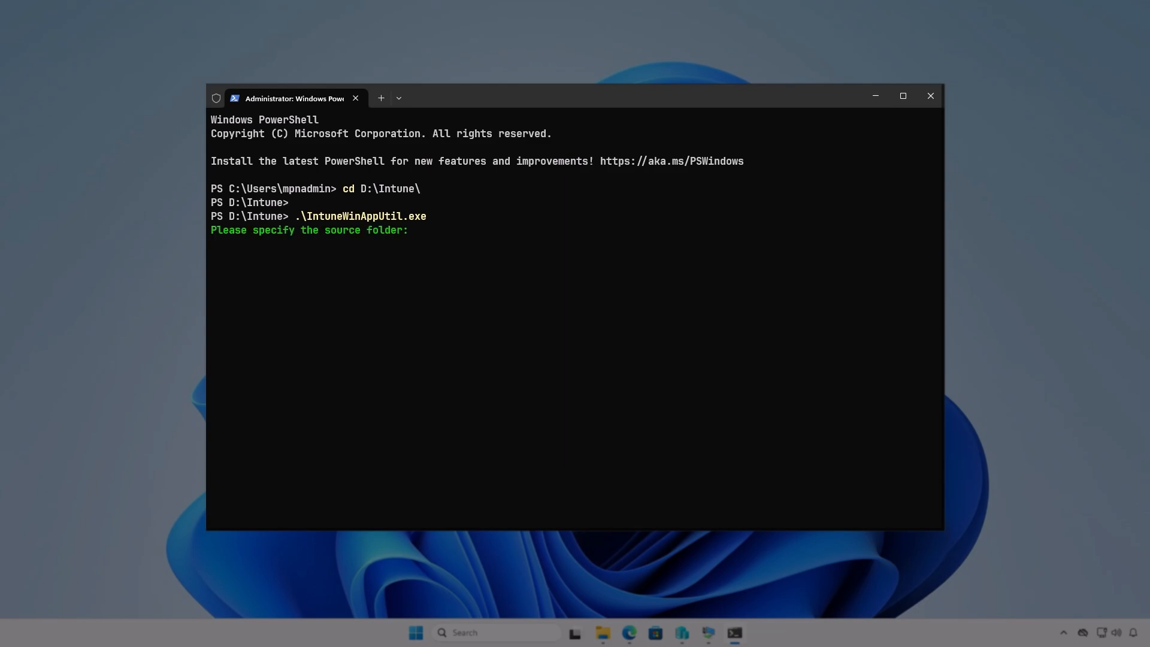
type("D")
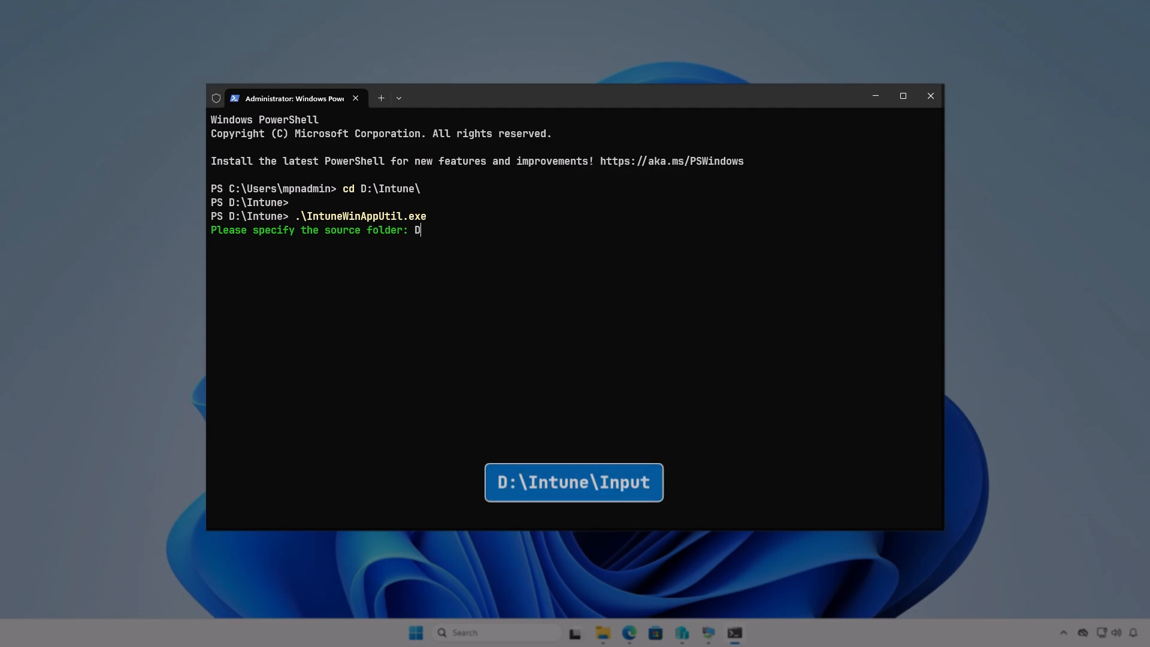
type(":\\Intune\\")
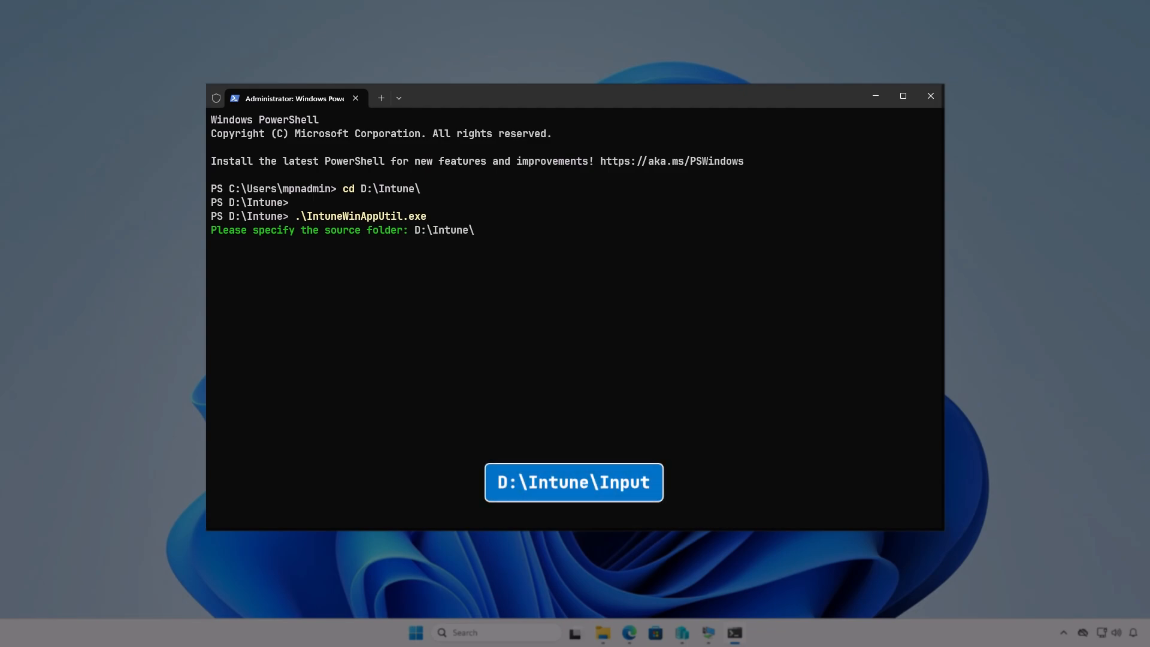
type("Input")
key("Return")
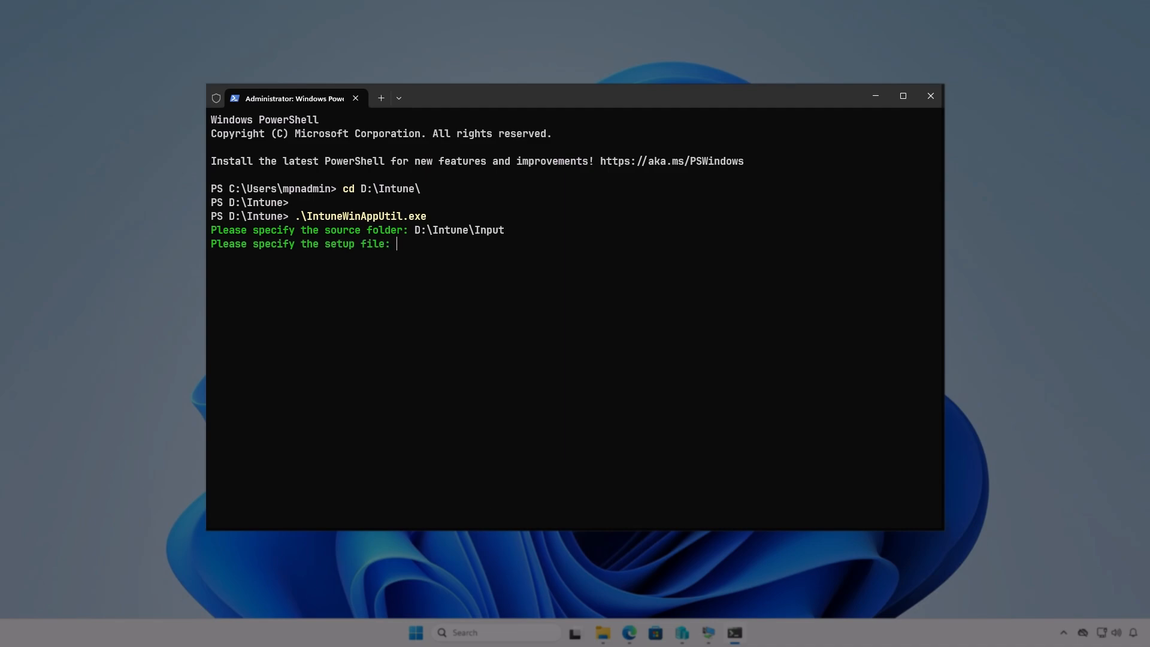
Specify D:\Intune\Input\setup.exe as the setup file and D:\Intune\Output as the output folder, declining a catalog folder
type("D:\\In")
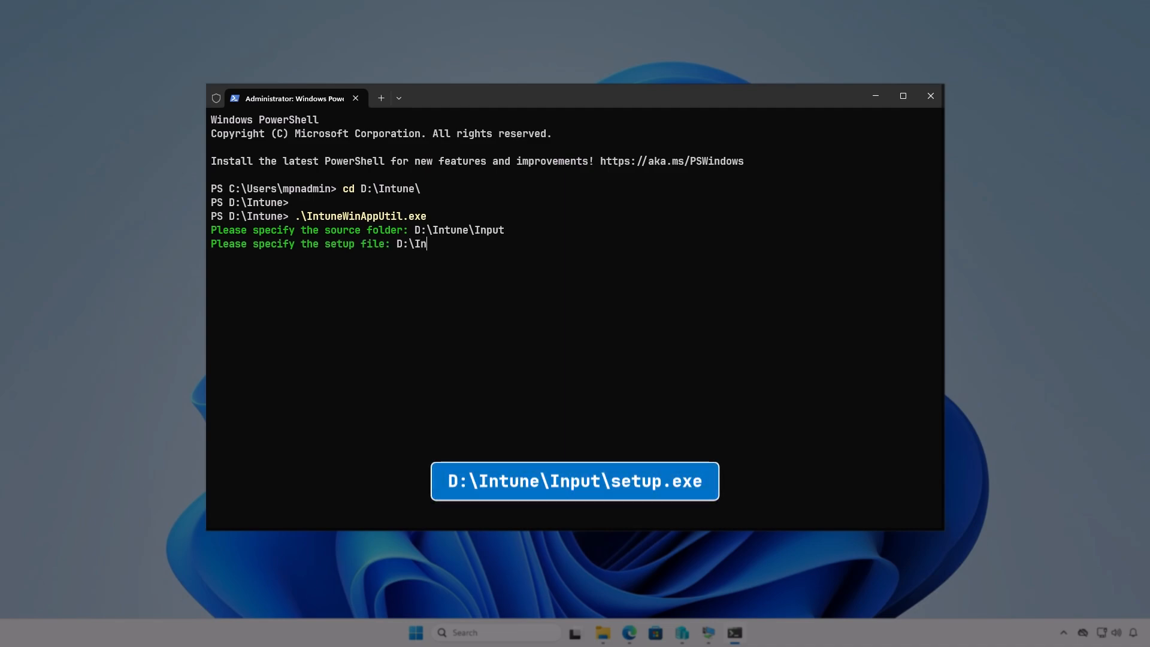
type("tune\\Input\\setup.exe")
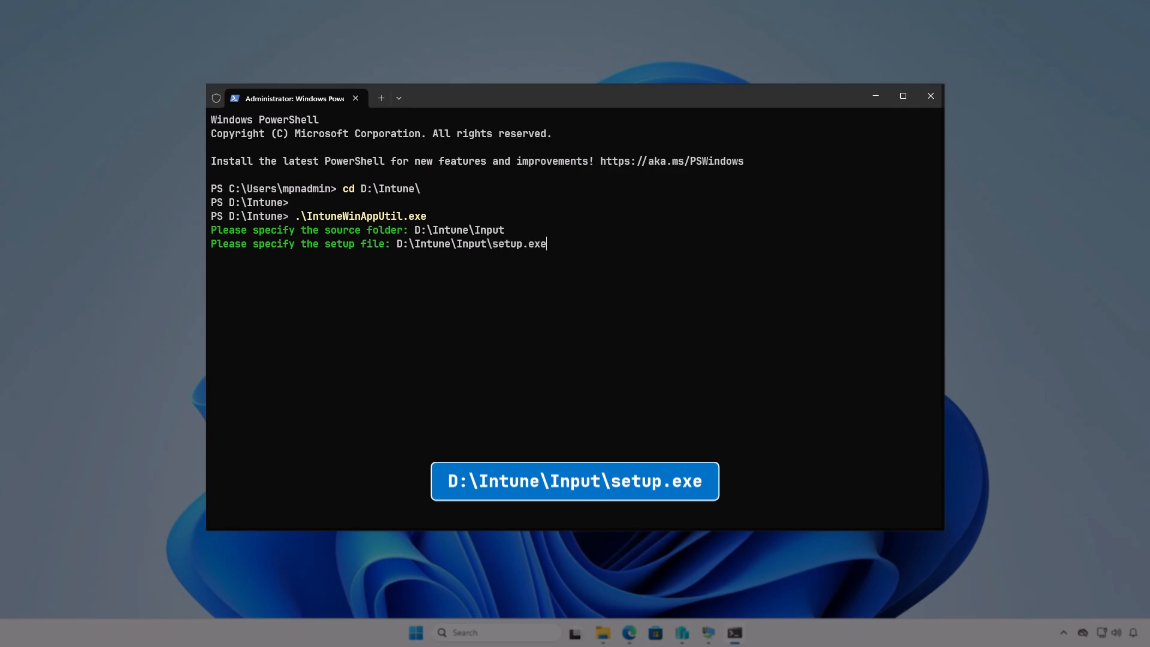
key("Return")
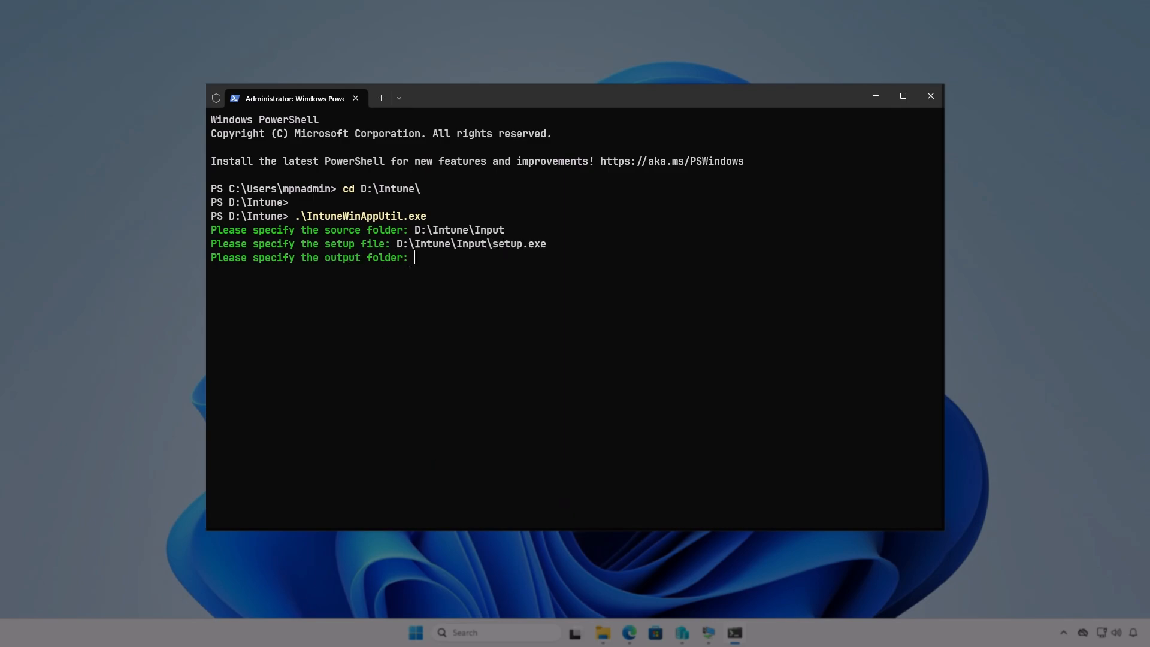
type("D:\\")
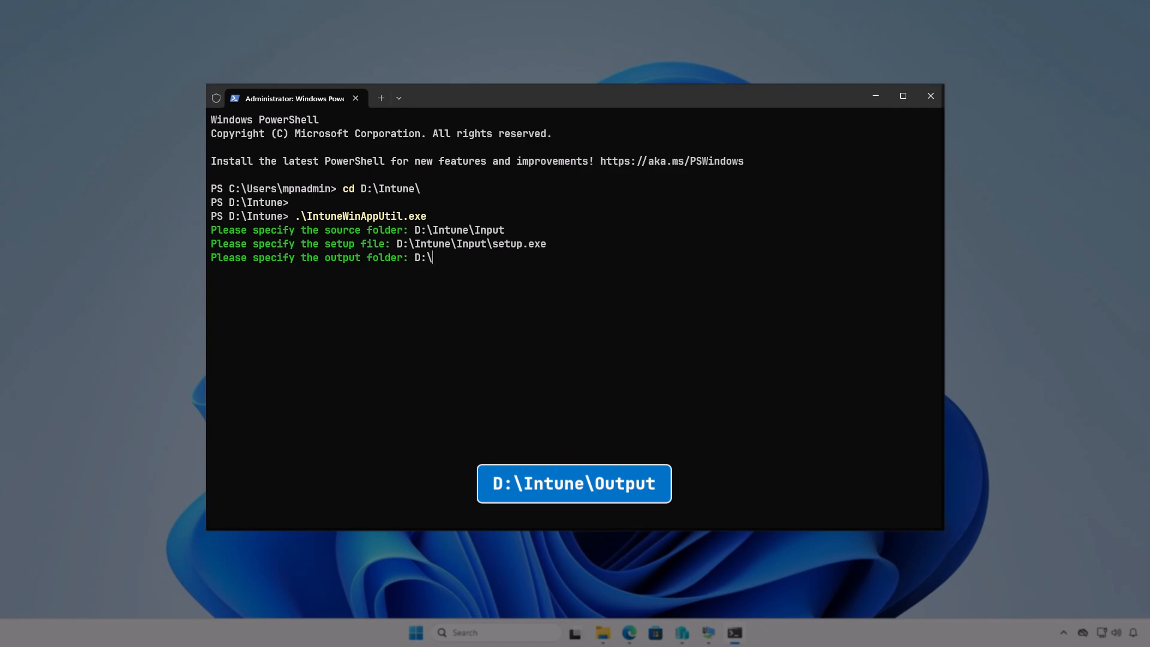
type("Intune\\Output")
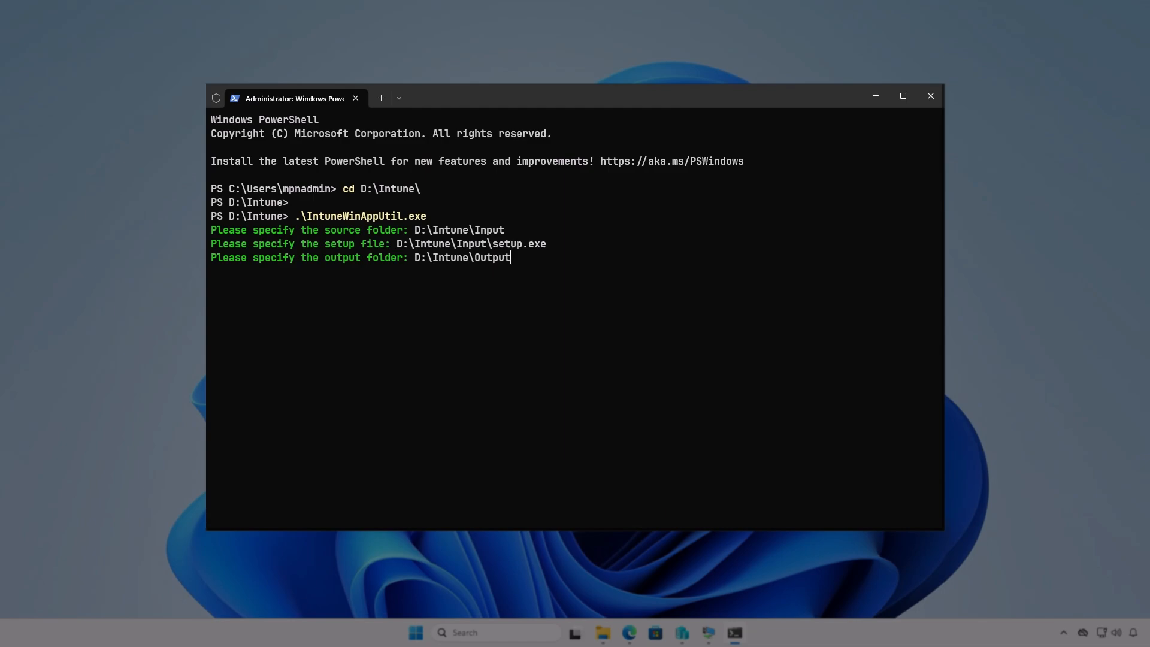
key("Return")
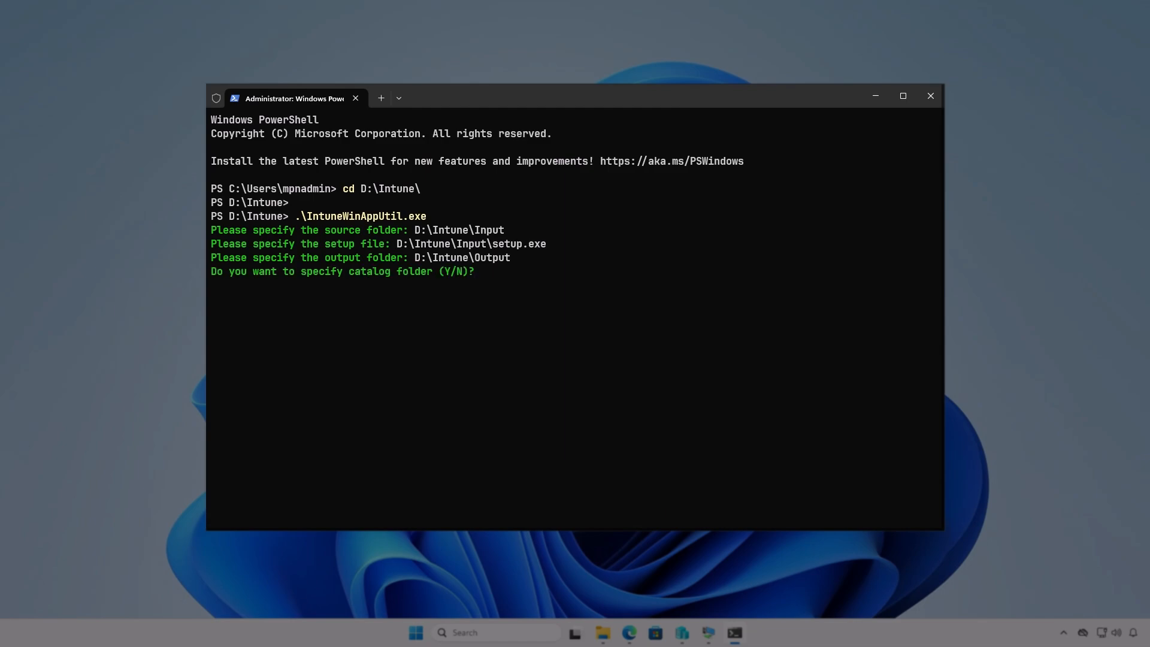
key("n")
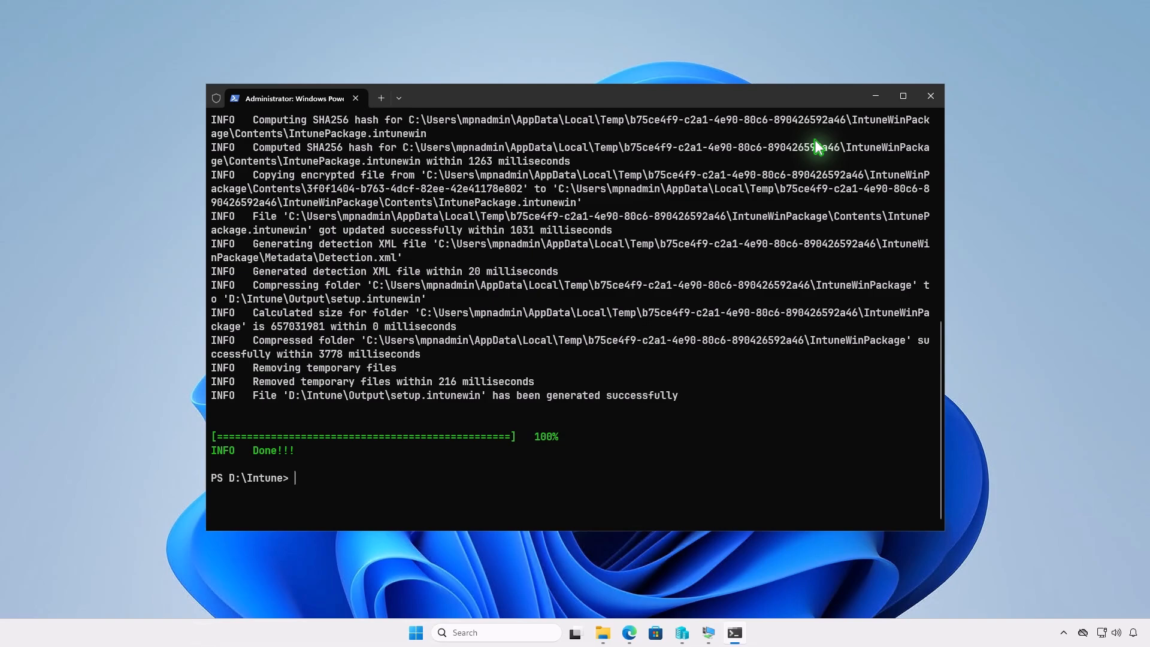
Minimize the terminal and check D:\Intune\Output in File Explorer for the generated package, then minimize that window
left_click(874, 95)
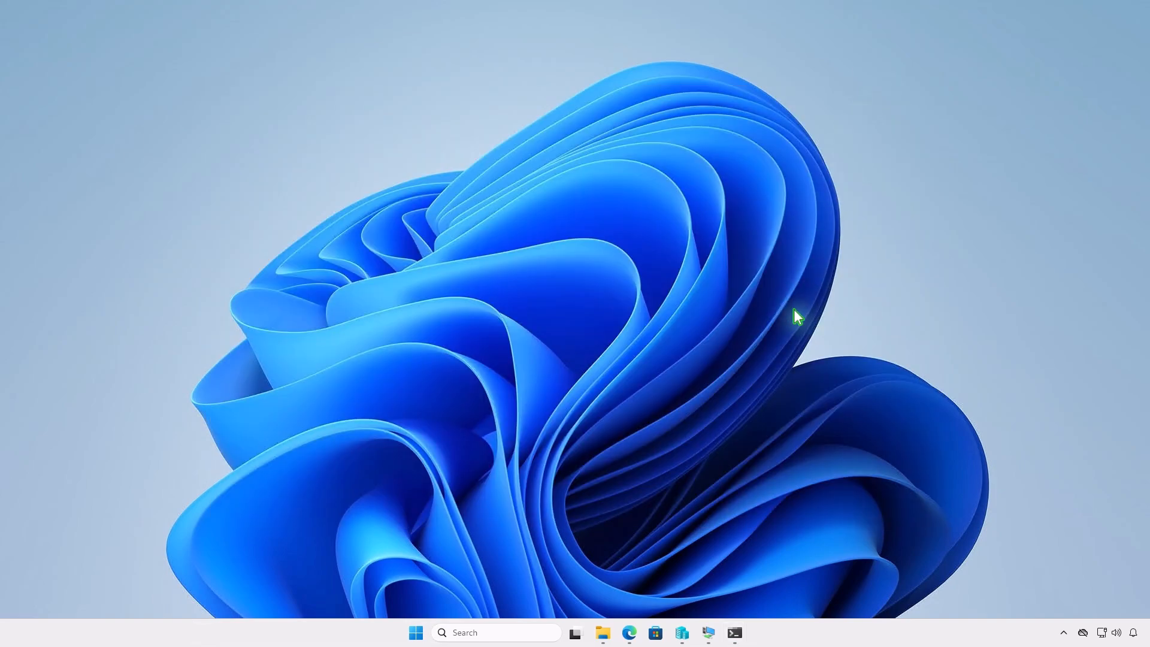
left_click(602, 633)
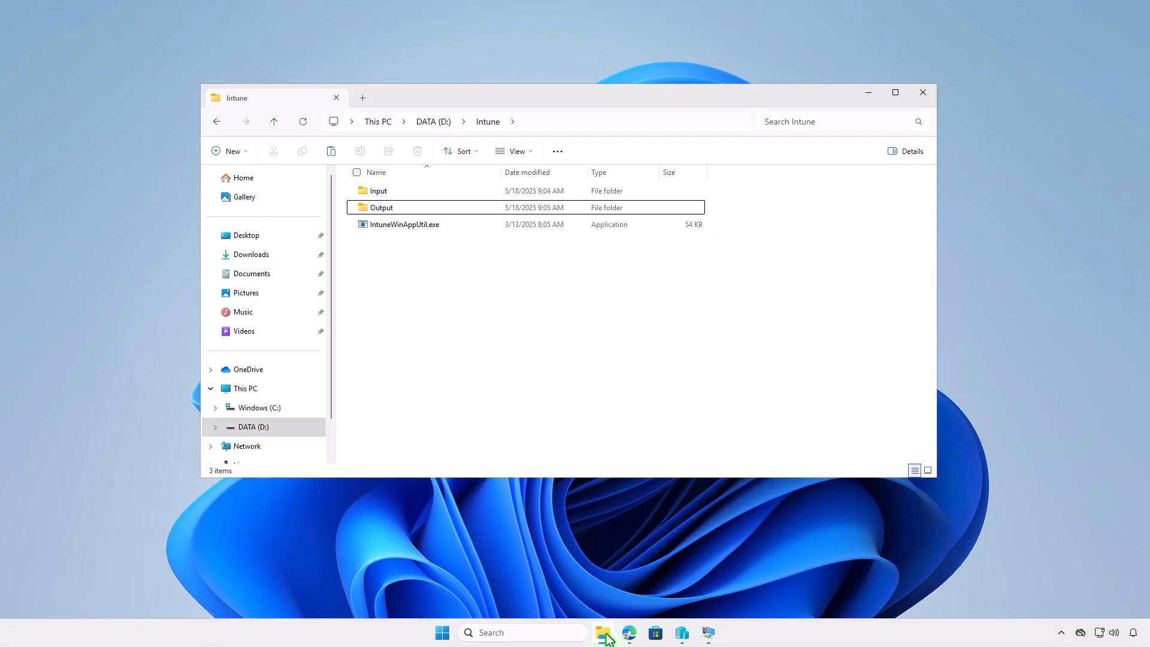
double_click(467, 210)
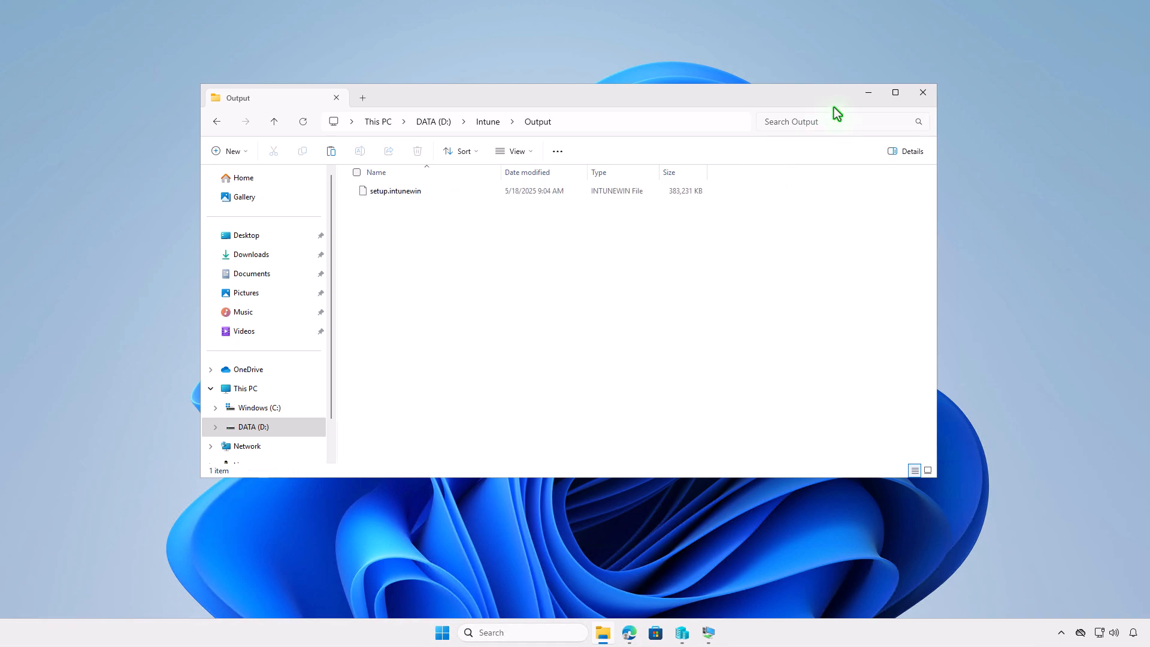
left_click(863, 96)
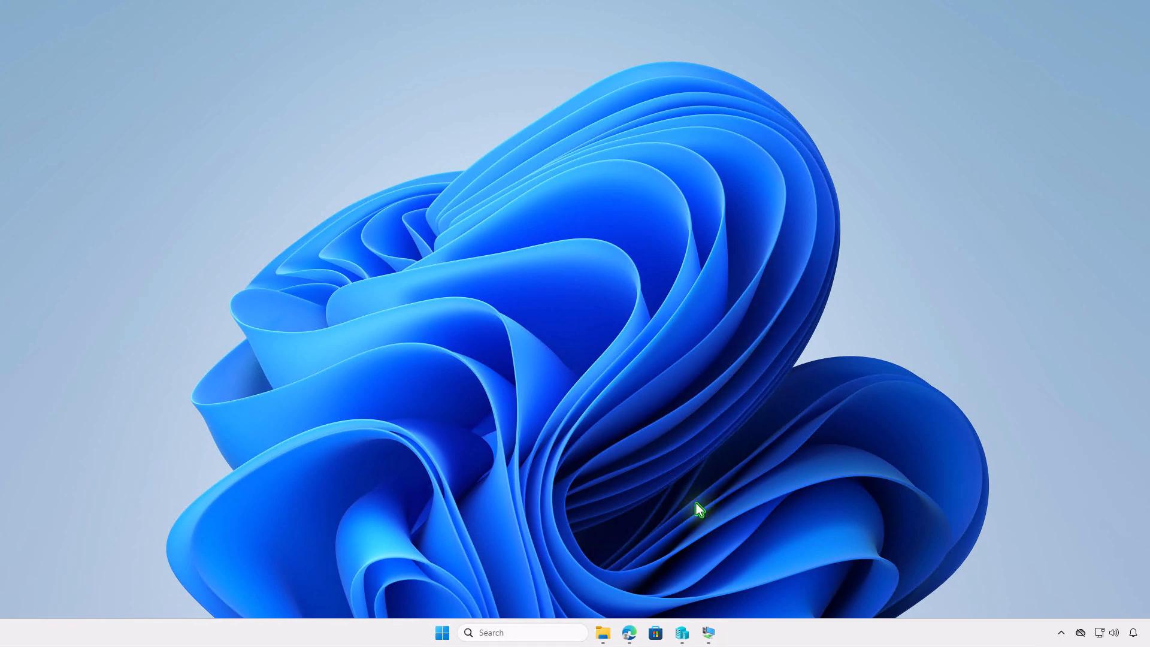
Switch to the Intune admin center in Edge and open the list of Windows apps
left_click(629, 633)
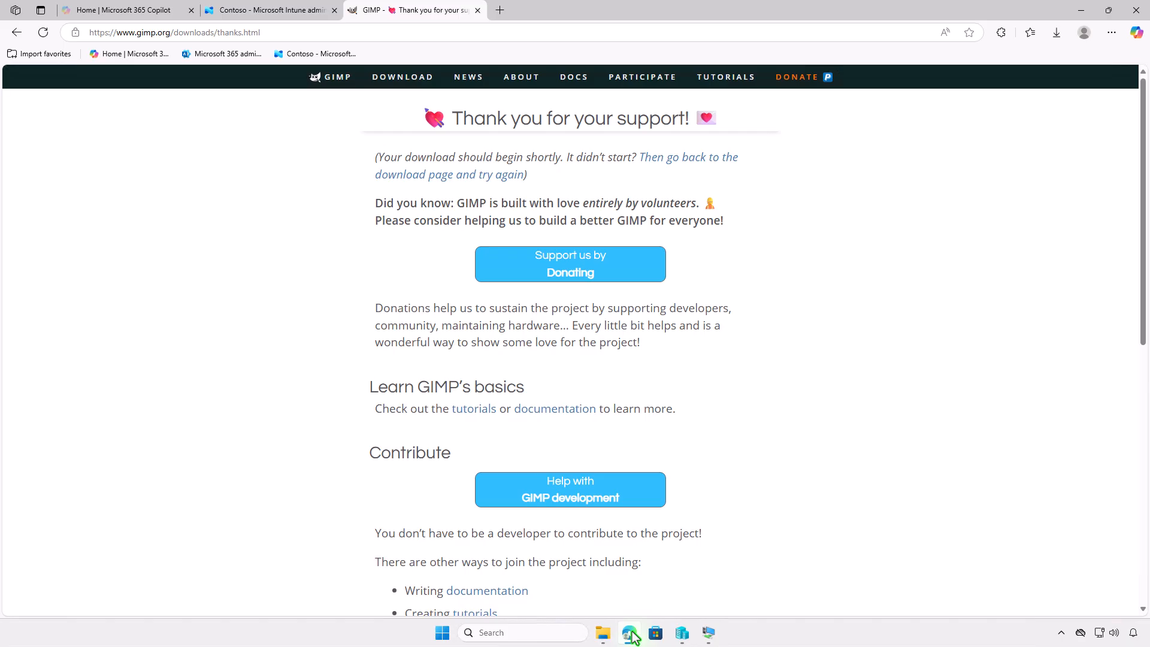
left_click(298, 13)
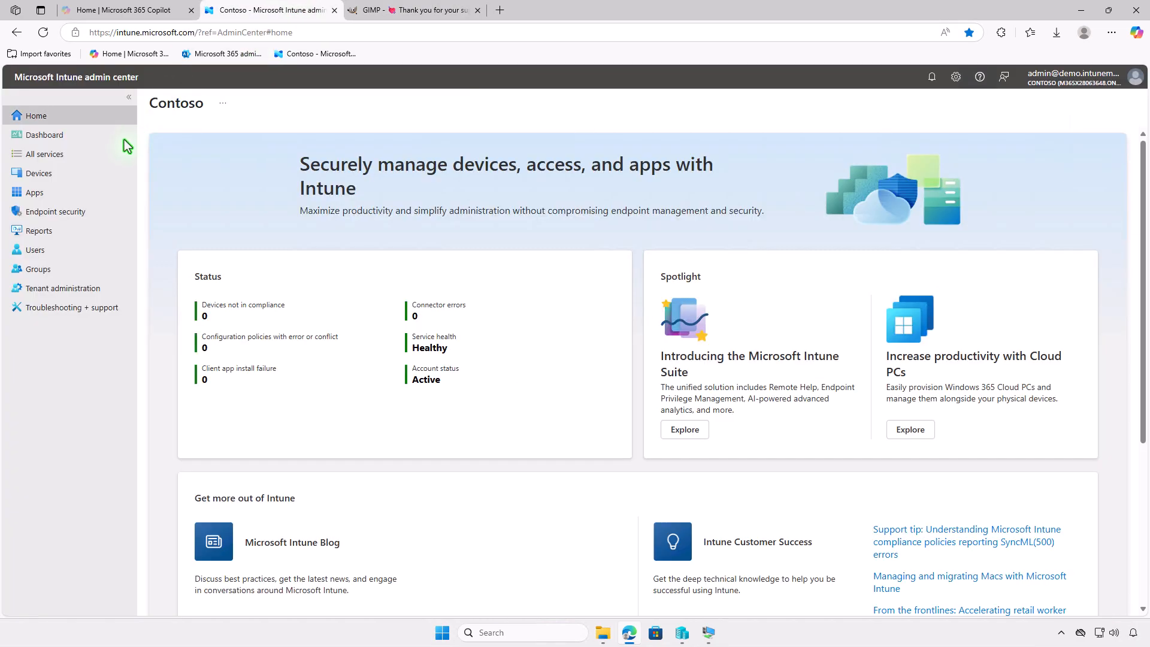
left_click(95, 190)
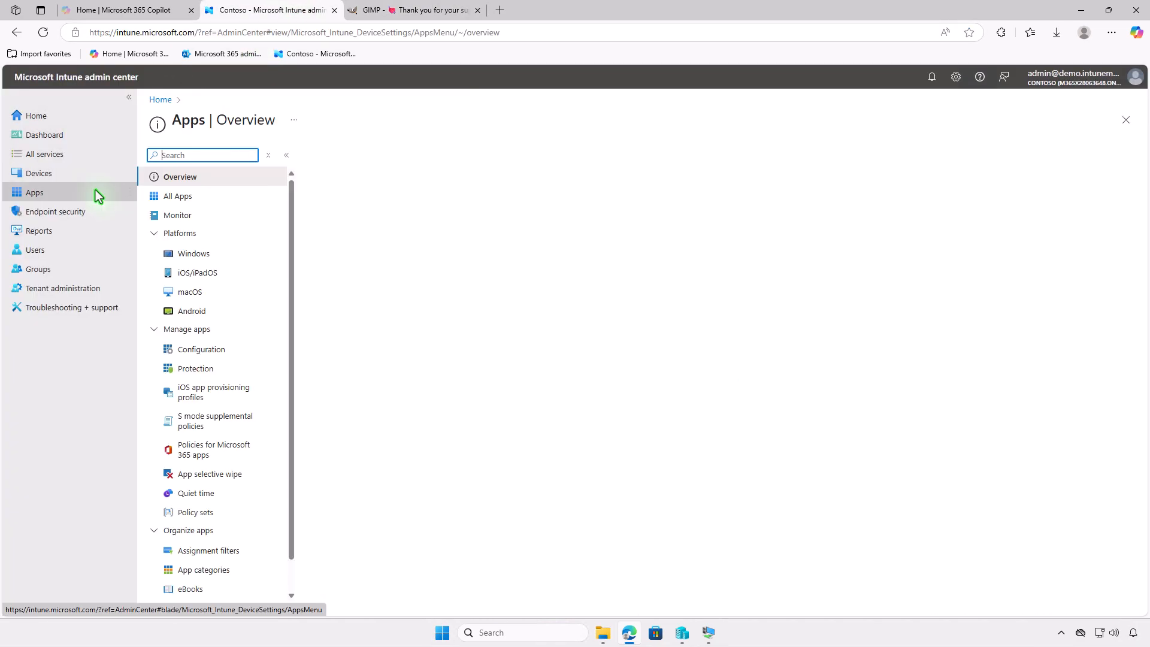
left_click(225, 255)
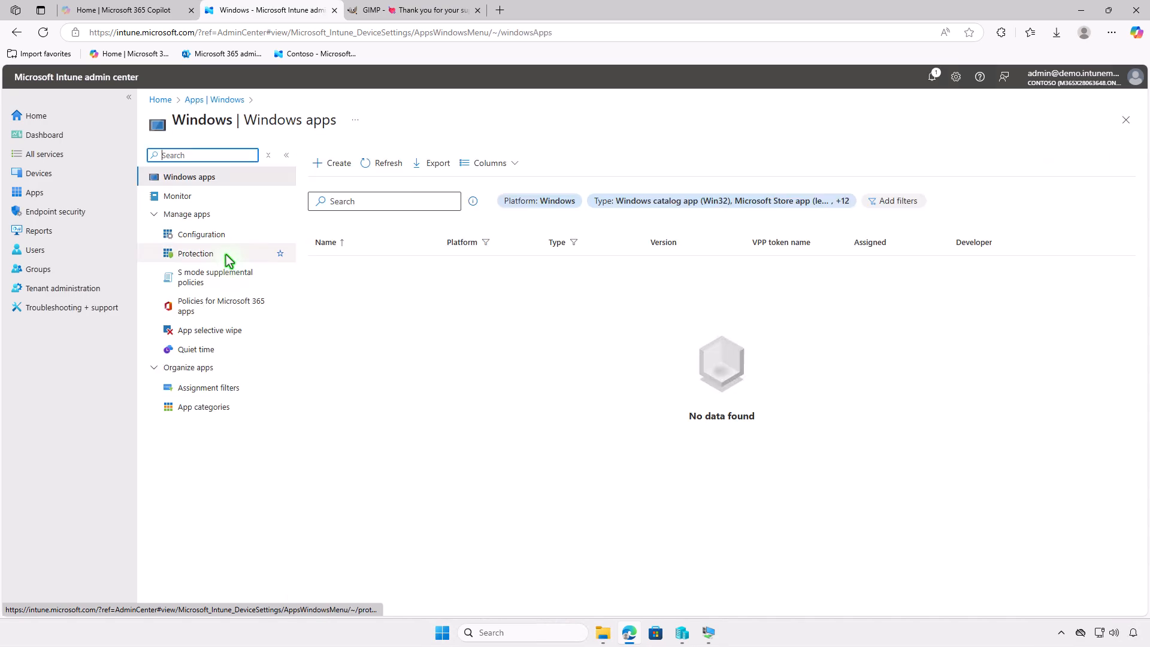
Start creating a new app with the app type Windows app (Win32)
left_click(331, 170)
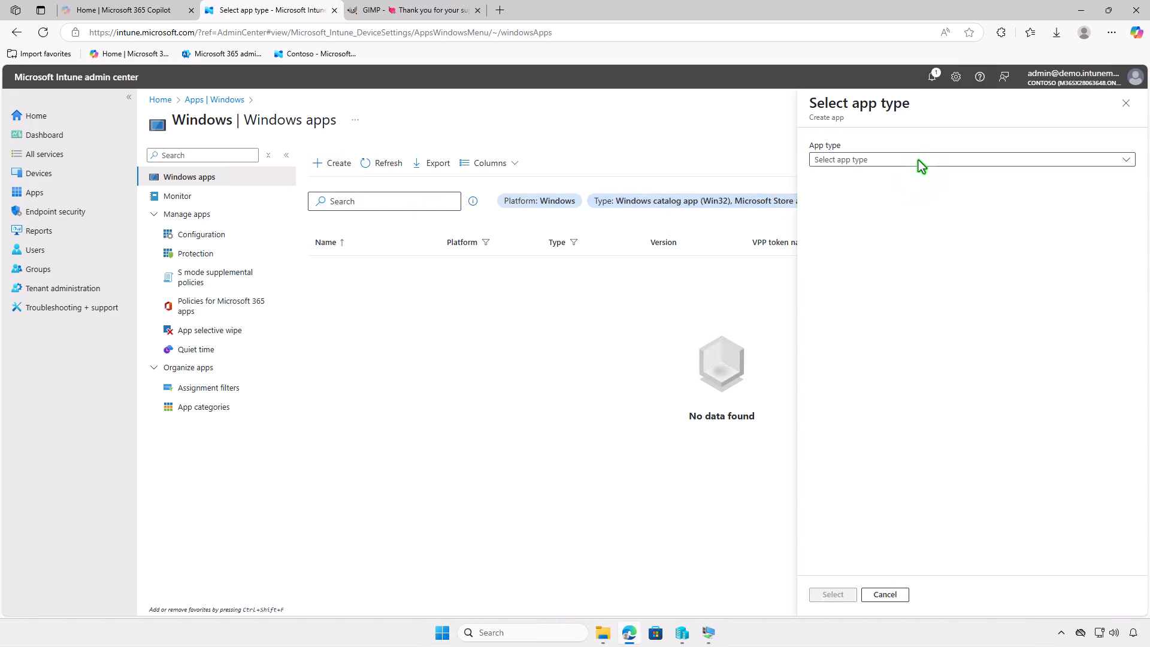
left_click(918, 160)
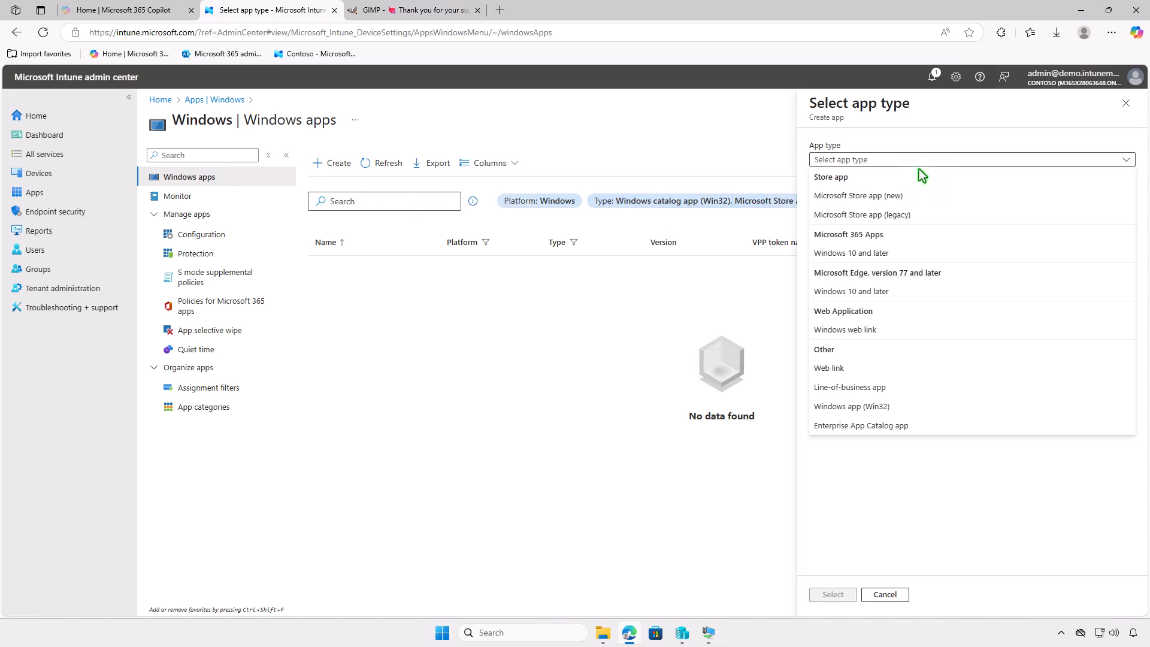
left_click(910, 406)
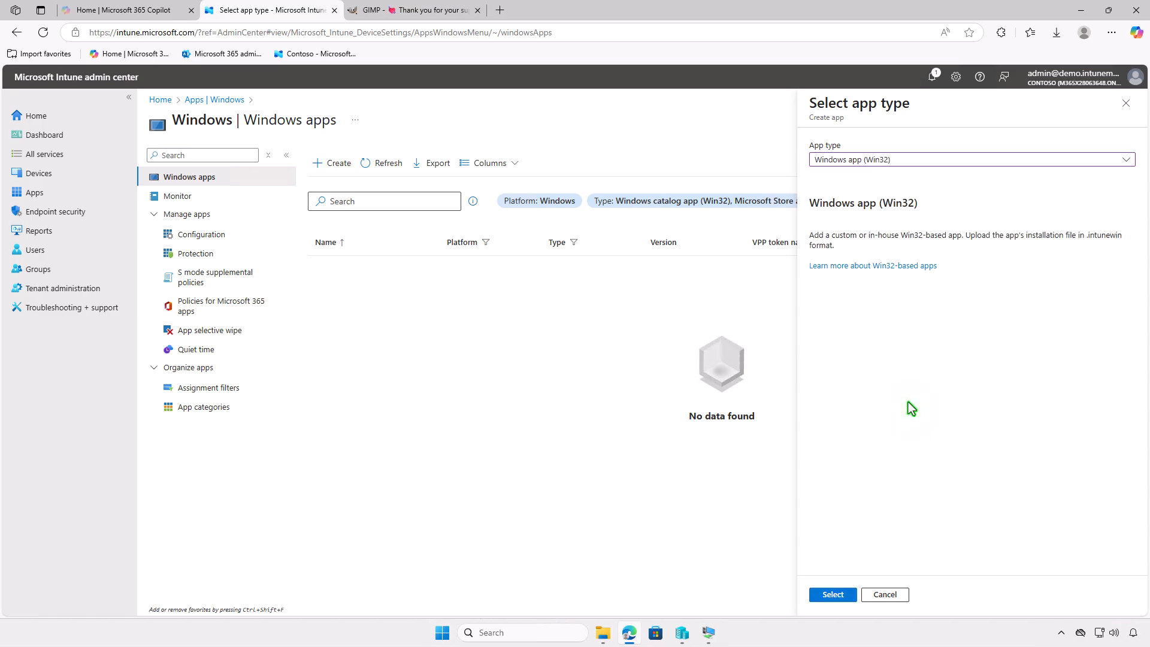
left_click(844, 596)
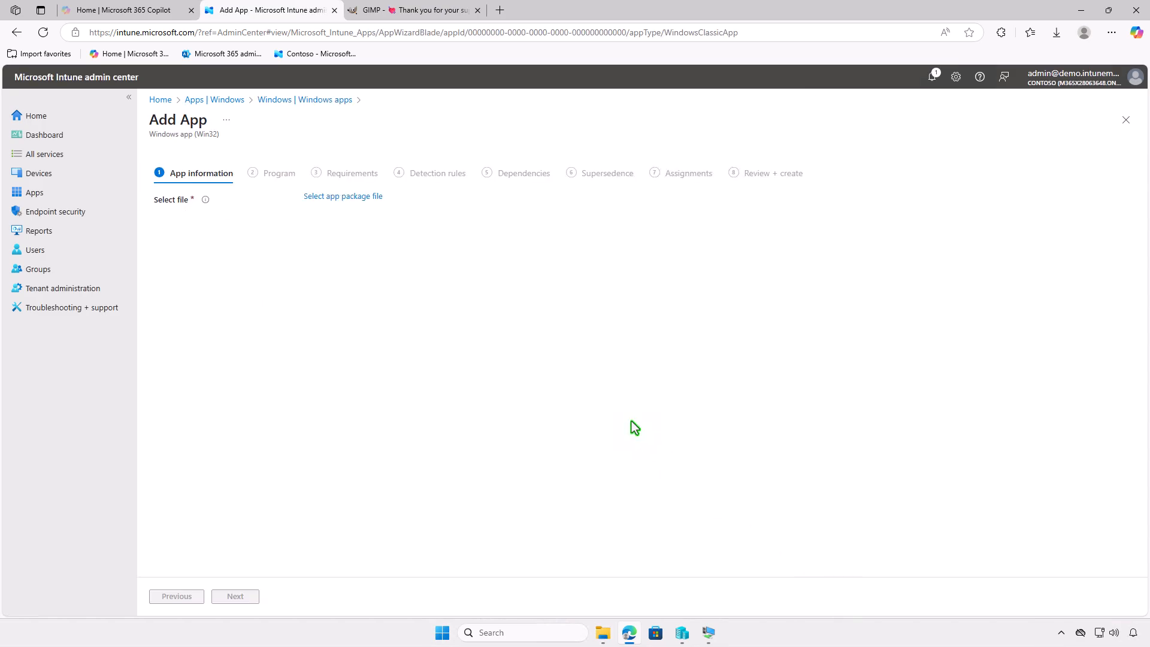
Select setup.intunewin from D:\Intune\Output as the app package file, and enter GIMP as the name, description and publisher
left_click(376, 197)
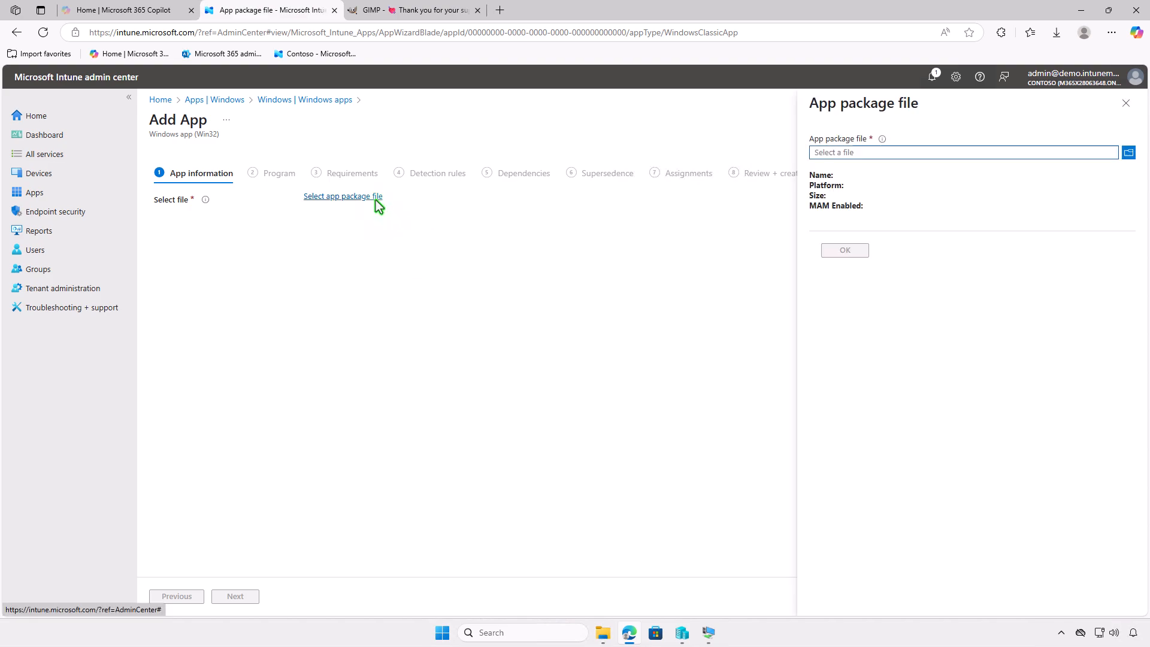
left_click(925, 152)
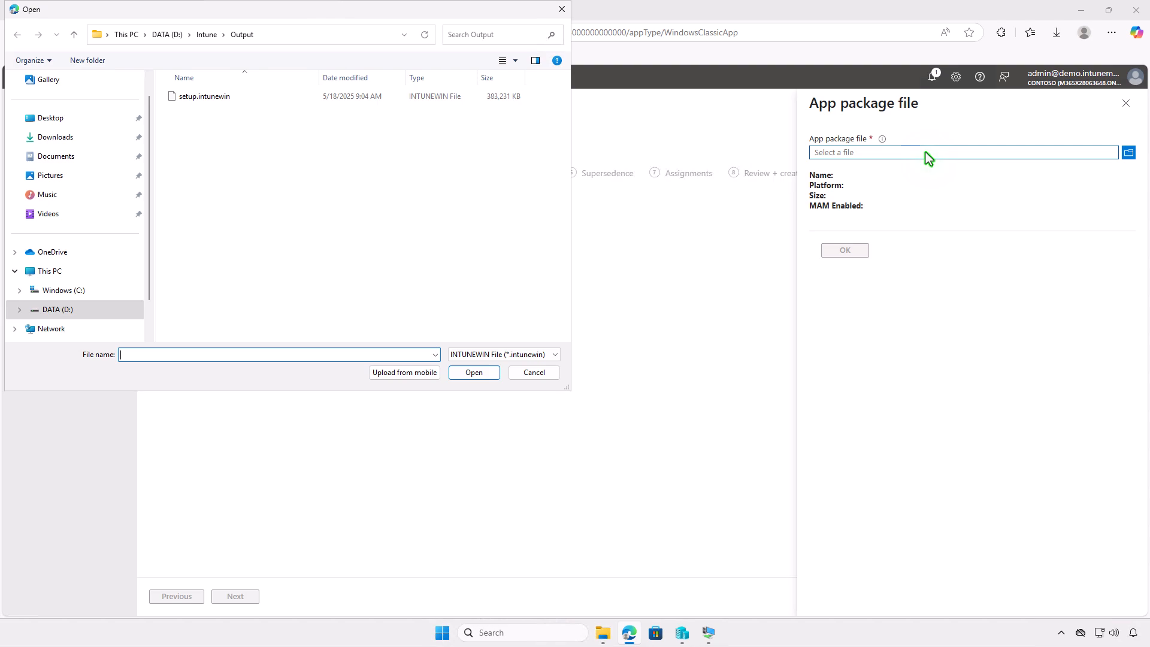
left_click(261, 101)
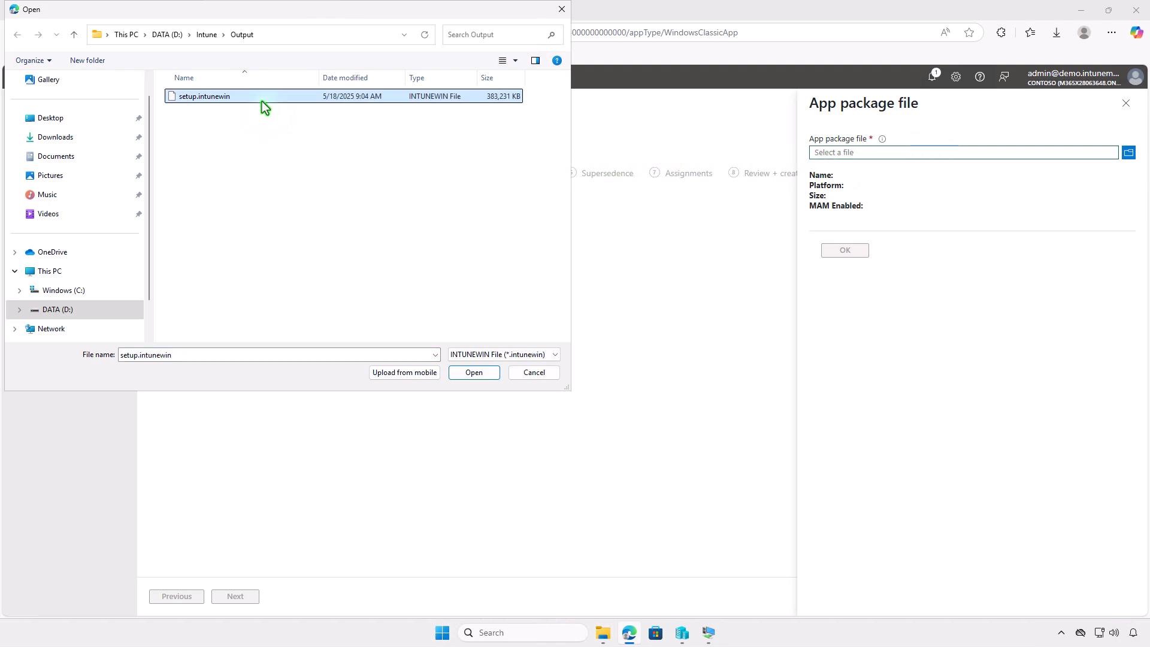
left_click(485, 373)
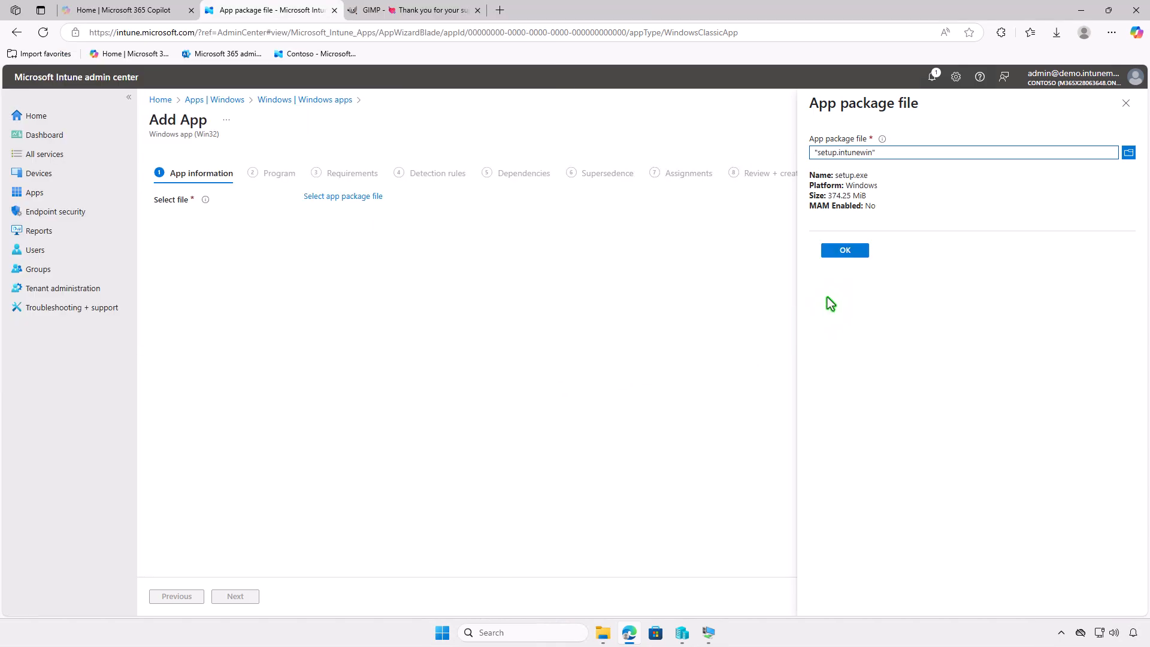
left_click(850, 251)
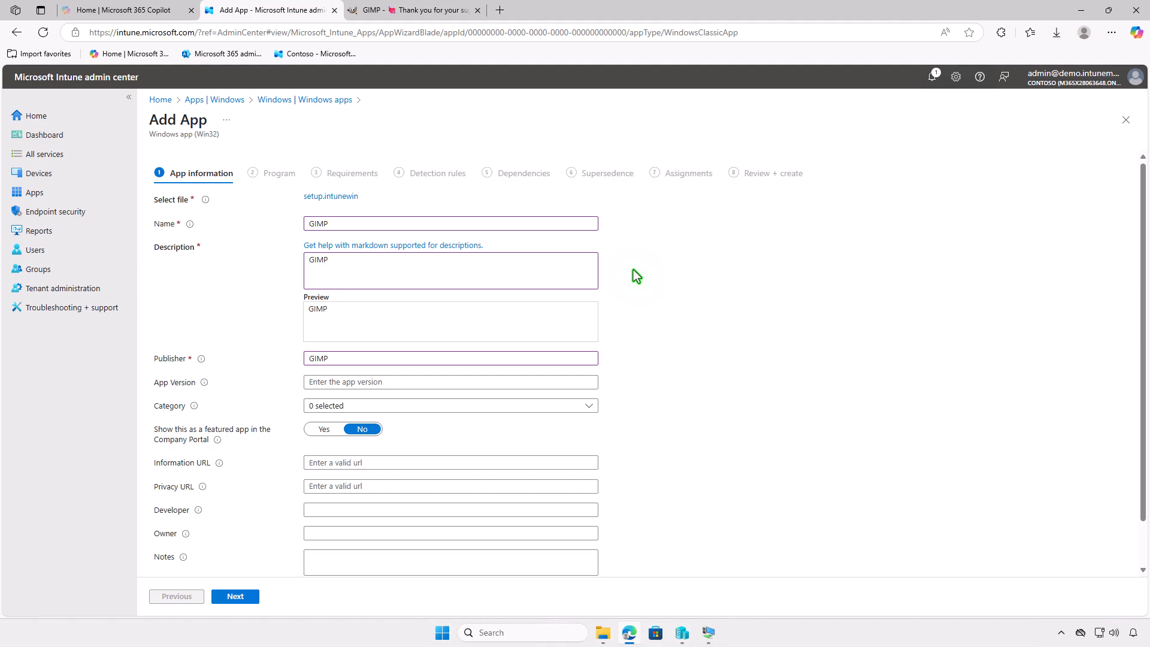
Upload The_GIMP_icon_-_v3.0.svg.png from the Downloads folder as the app's logo
scroll(636, 276, "down", 2)
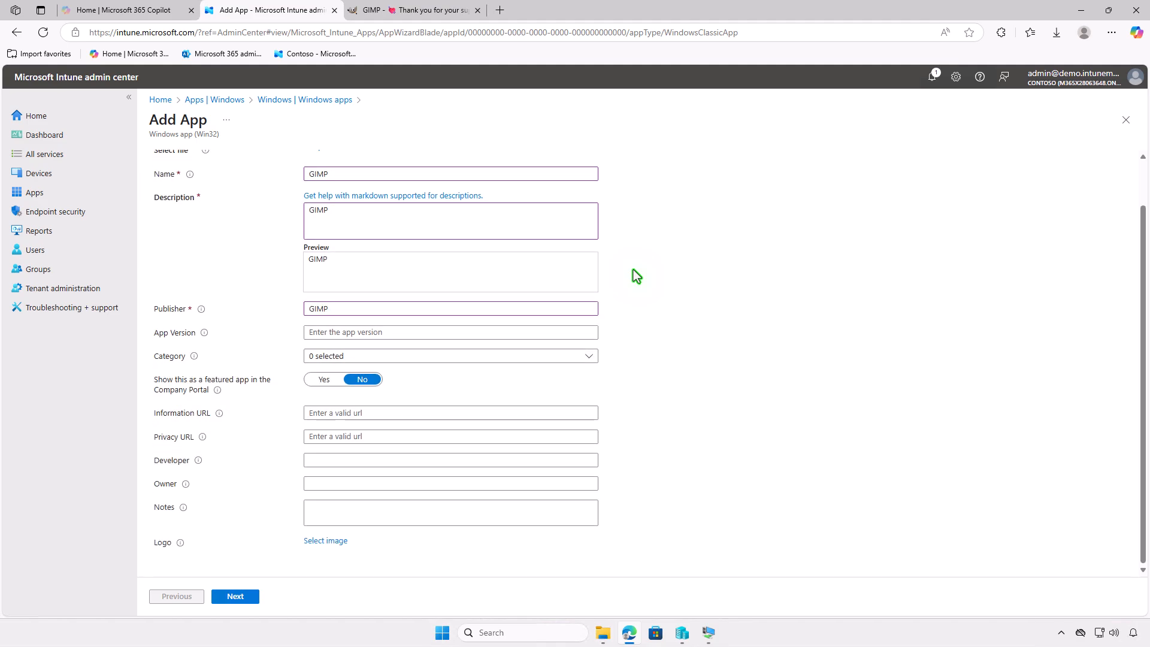
left_click(326, 540)
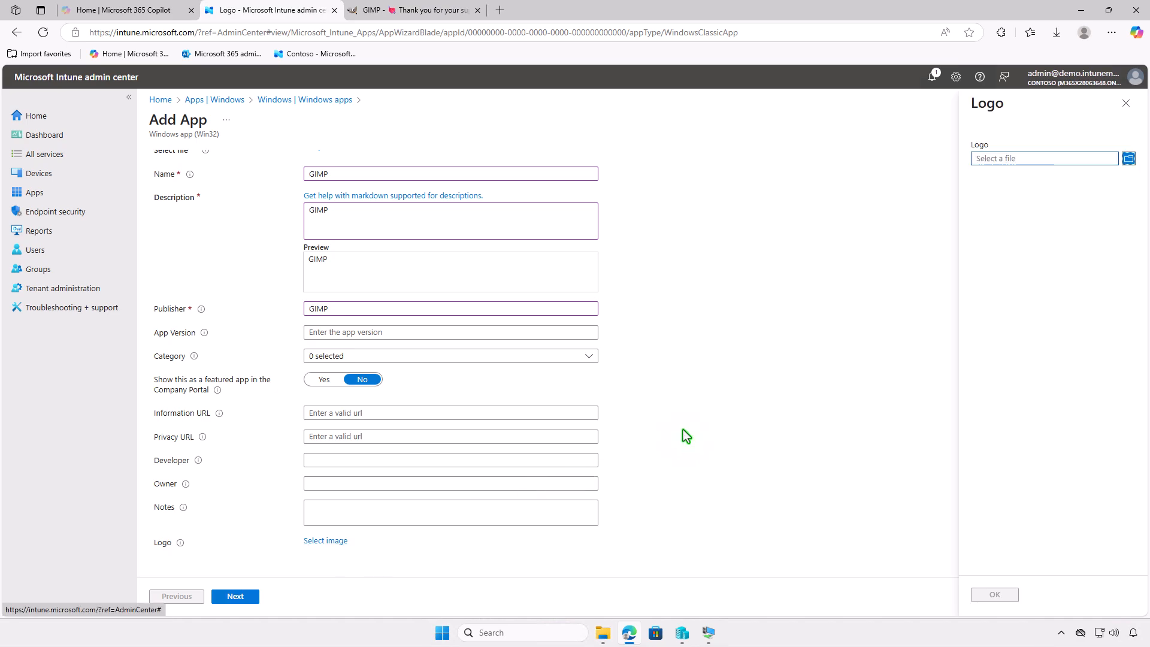
left_click(1012, 160)
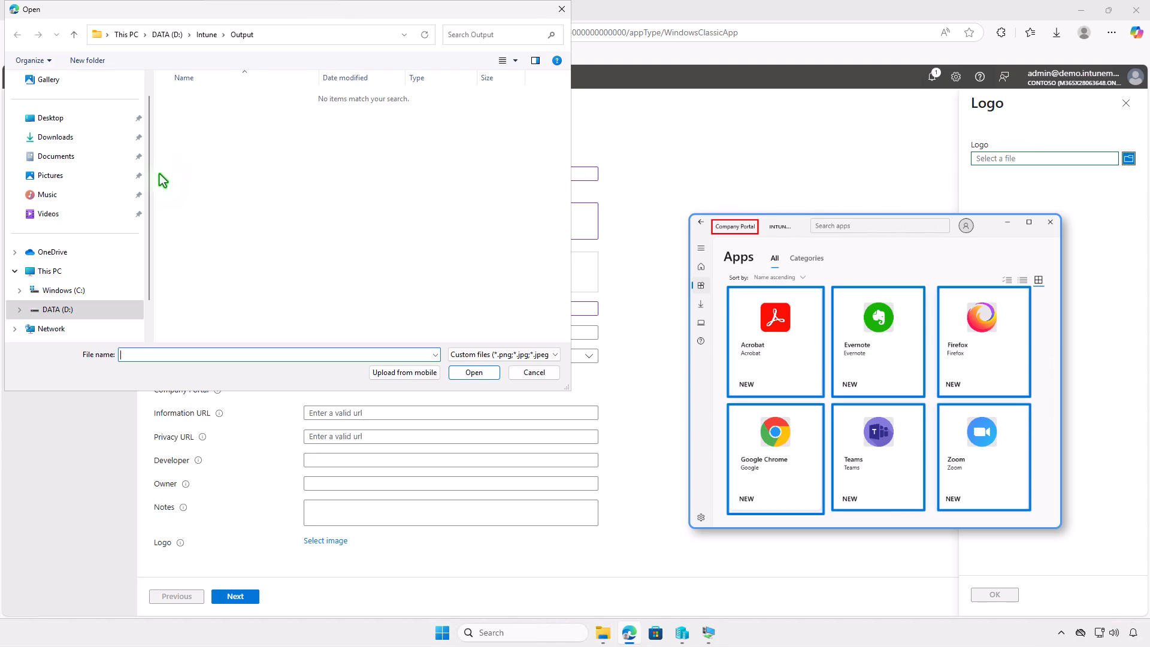
left_click(93, 144)
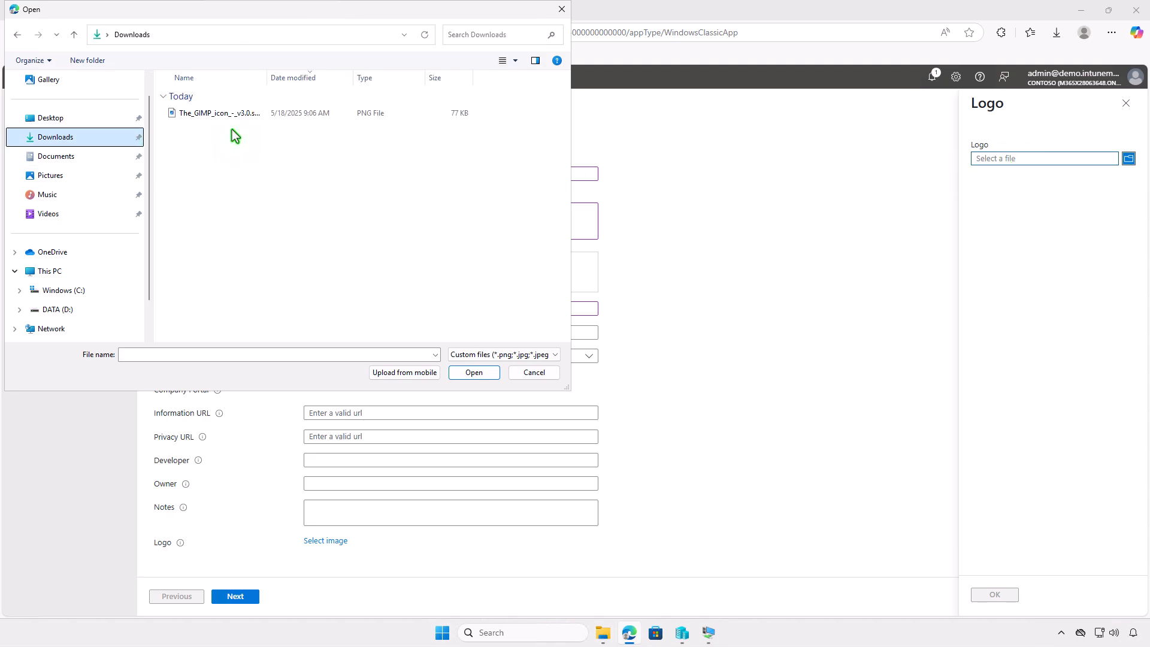
left_click(249, 114)
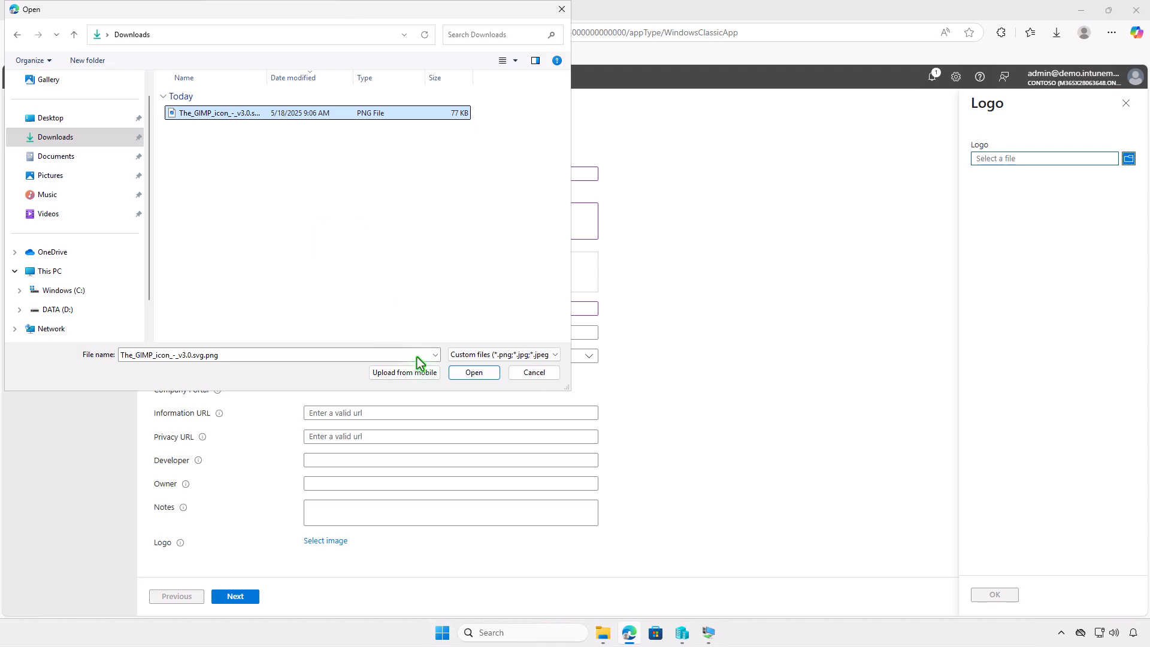
left_click(465, 373)
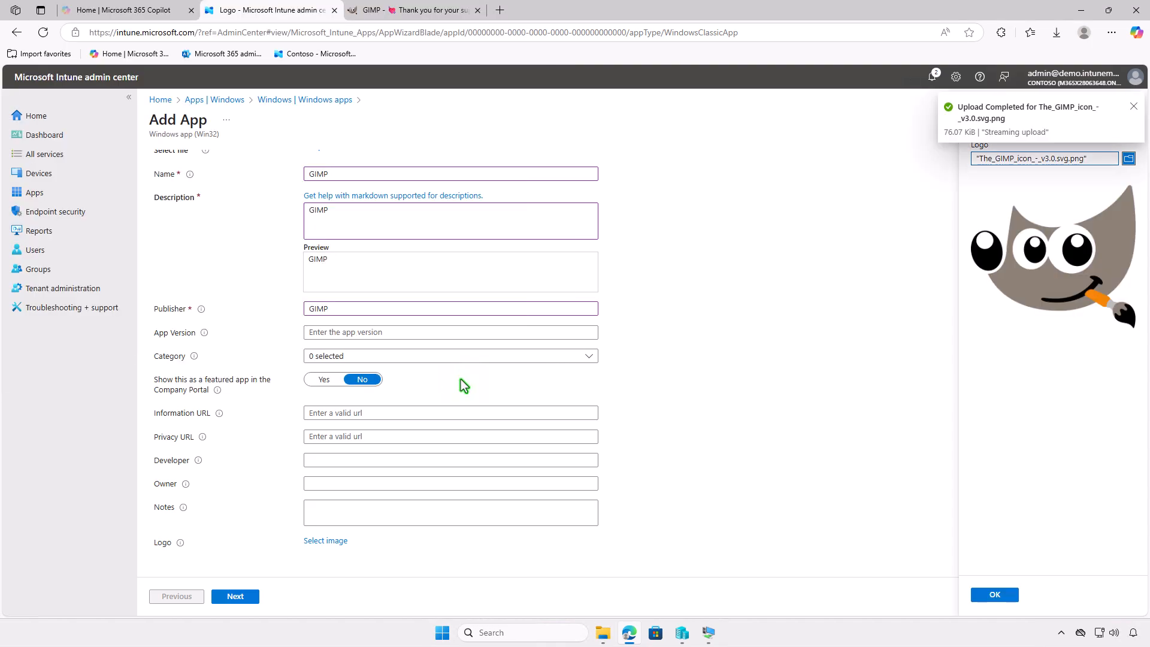
left_click(995, 595)
Set the install command to setup.exe /SP- /SILENT /SUPPRESSMSGBOXES /NORESTART /ALLUSERS and the uninstall command to "%ProgramFiles%\GIMP 3\uninst\unins000.exe" /SILENT
scroll(627, 495, "down", 3)
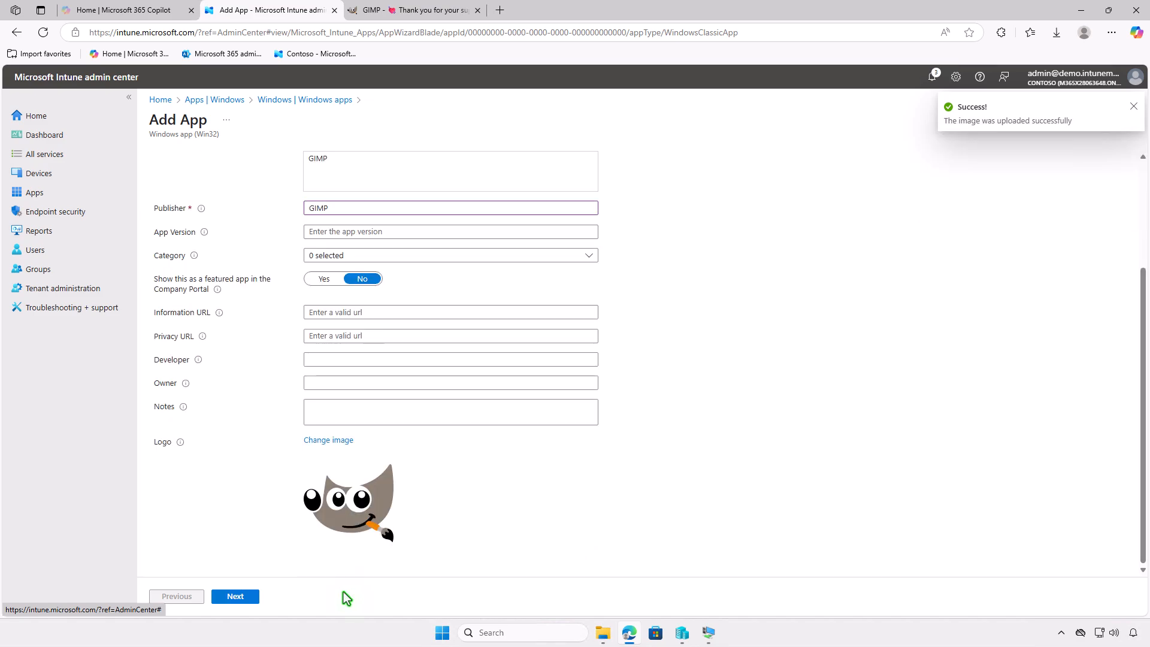
left_click(249, 599)
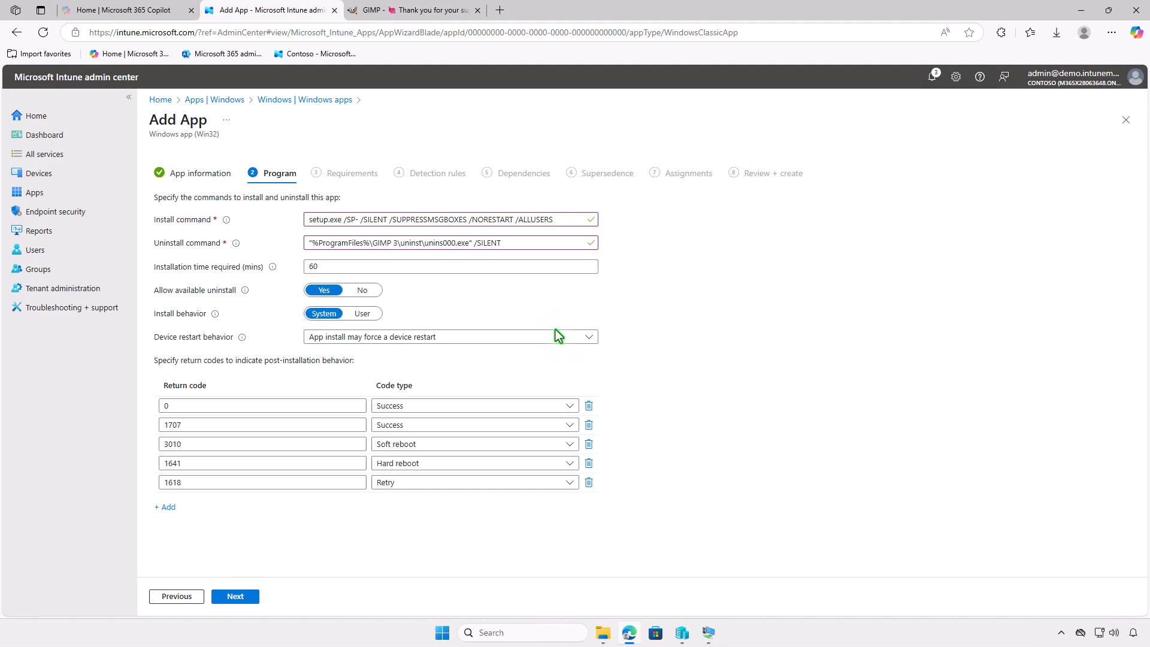
left_click(253, 595)
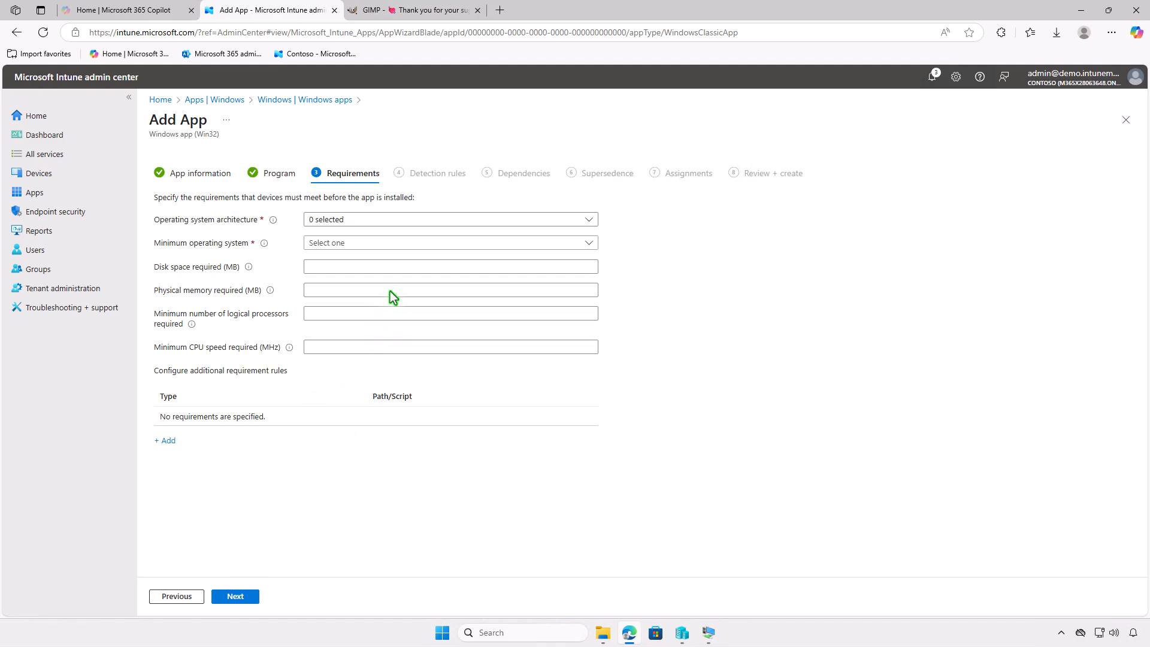
Require a 64-bit operating system architecture and Windows 10 1607 as the minimum operating system, and continue to the detection rules
left_click(409, 219)
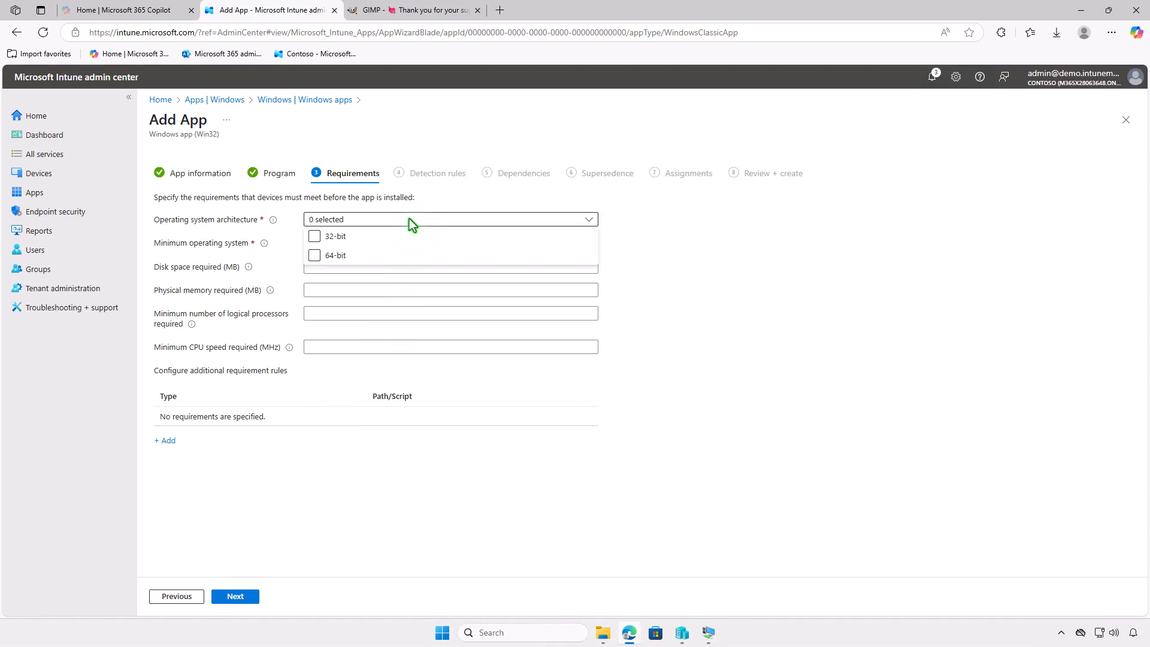
left_click(334, 236)
left_click(333, 255)
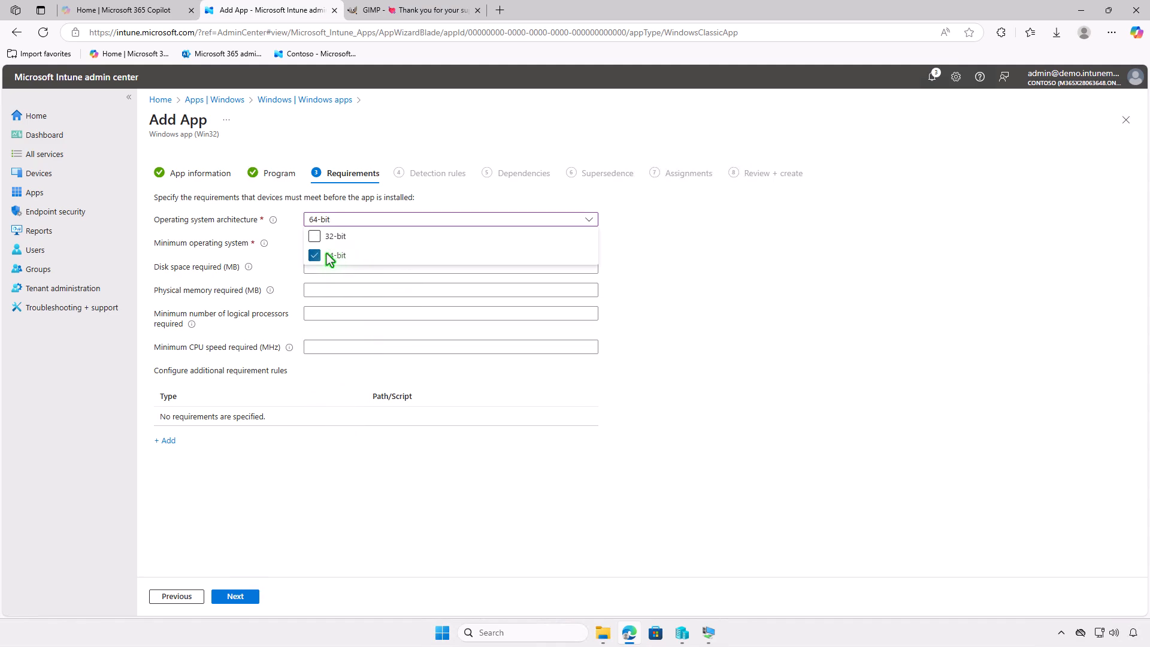
left_click(286, 264)
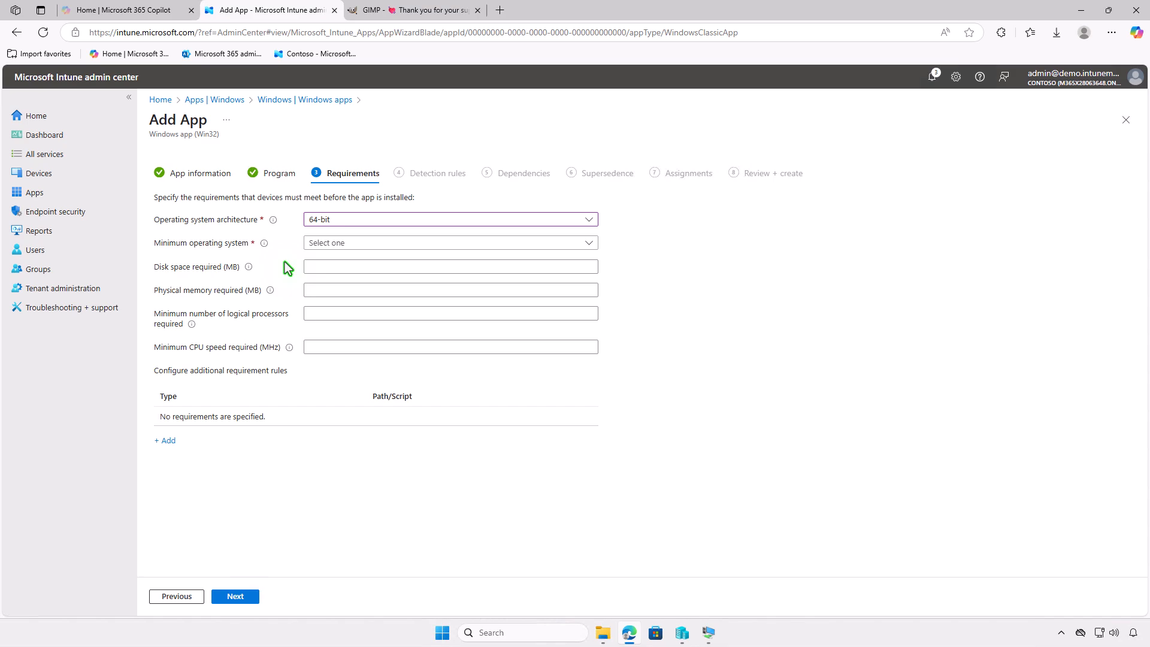
left_click(387, 243)
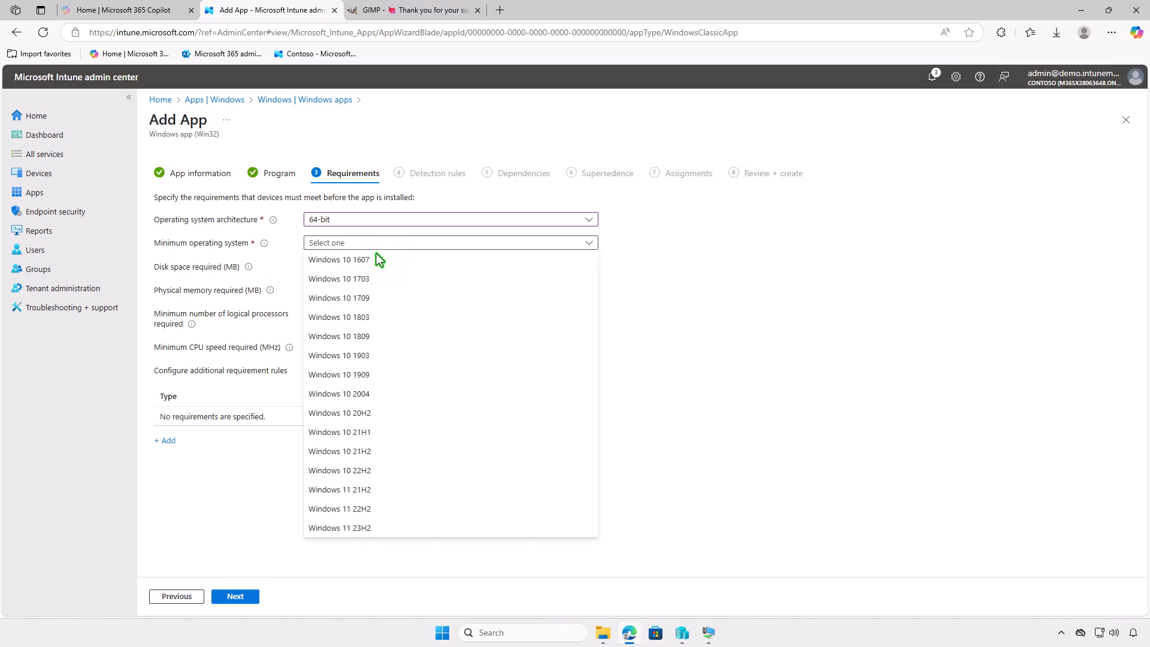
left_click(368, 260)
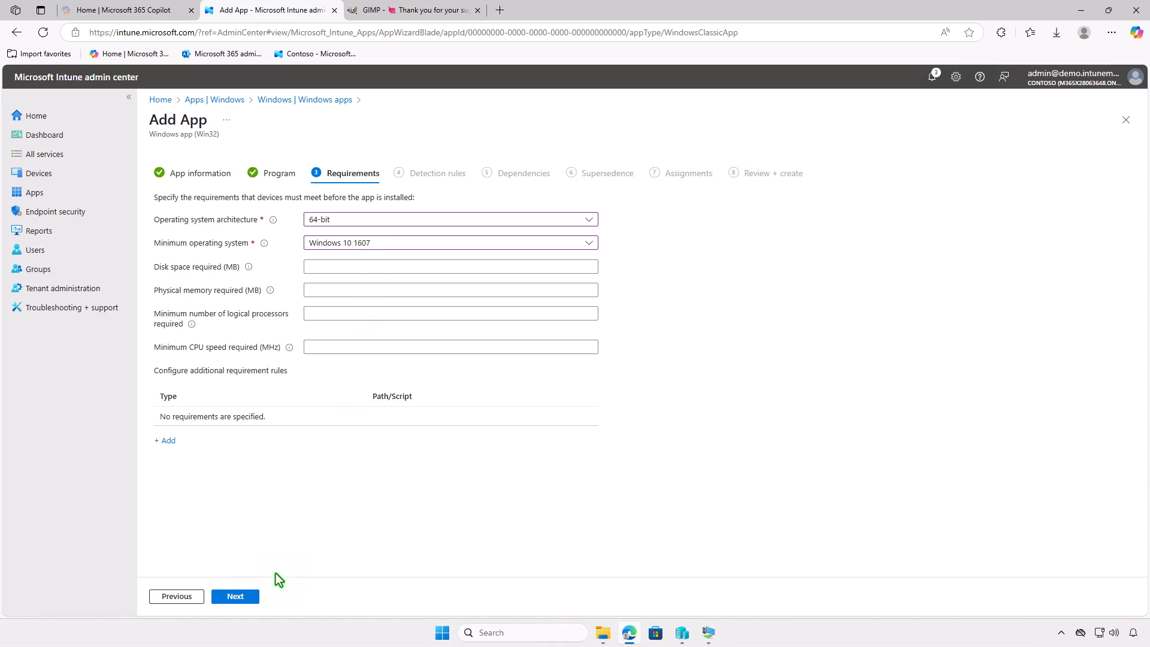
left_click(252, 597)
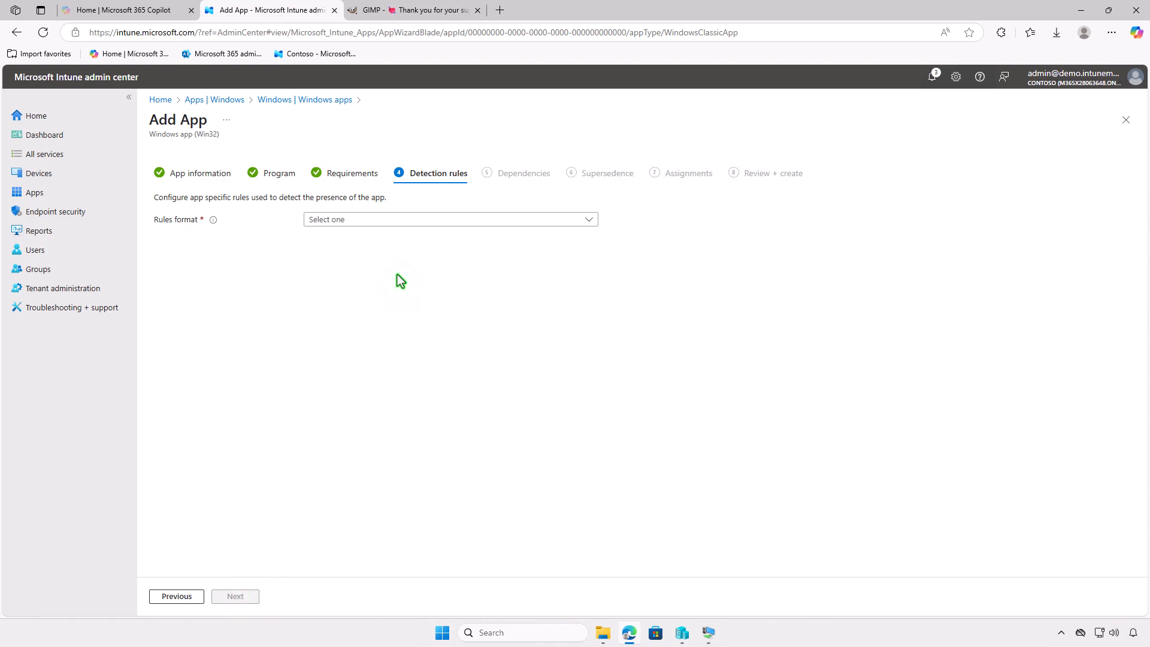
Set the rules format to Manually configure detection rules and add a detection rule of type File
left_click(472, 224)
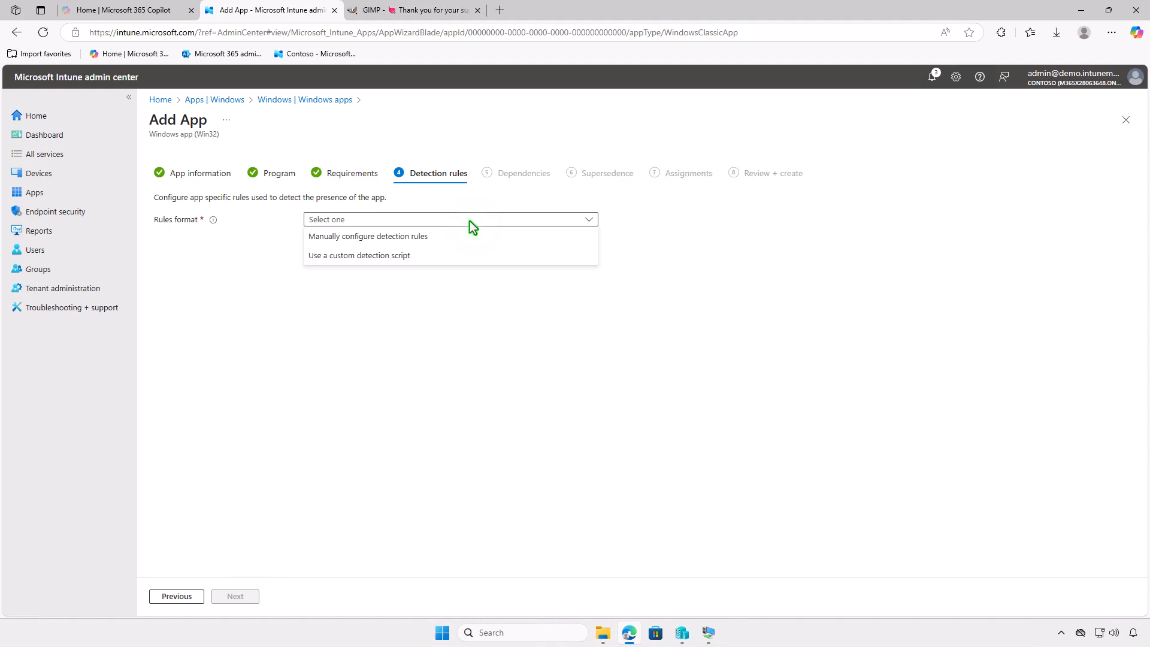
left_click(466, 235)
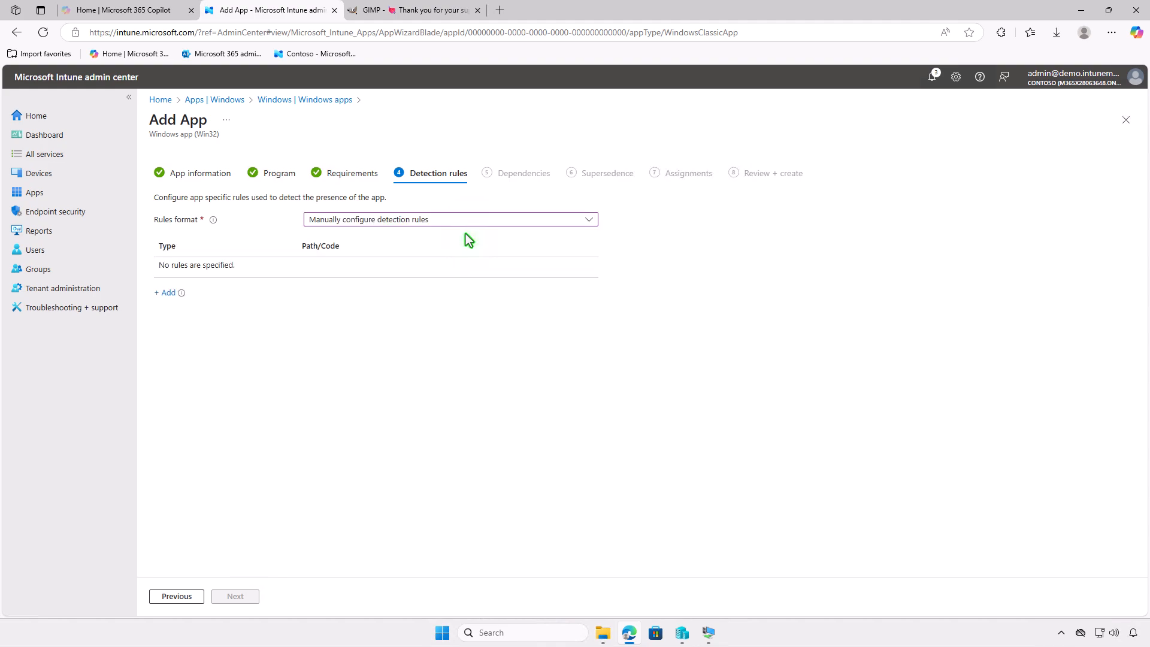
left_click(168, 294)
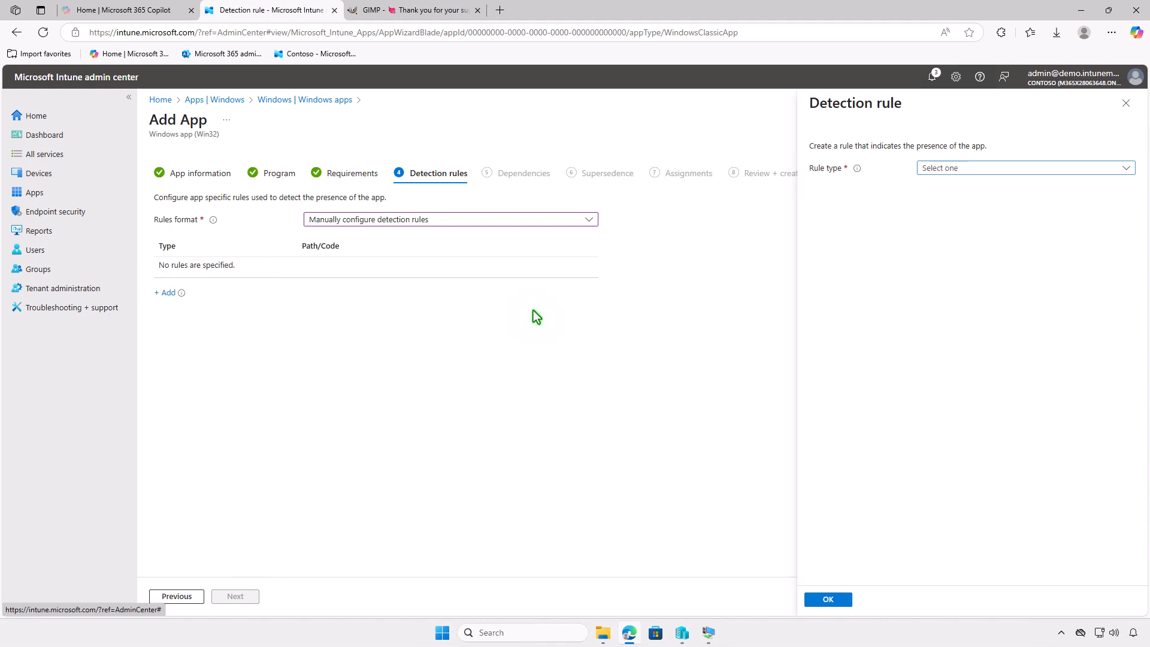
left_click(1032, 168)
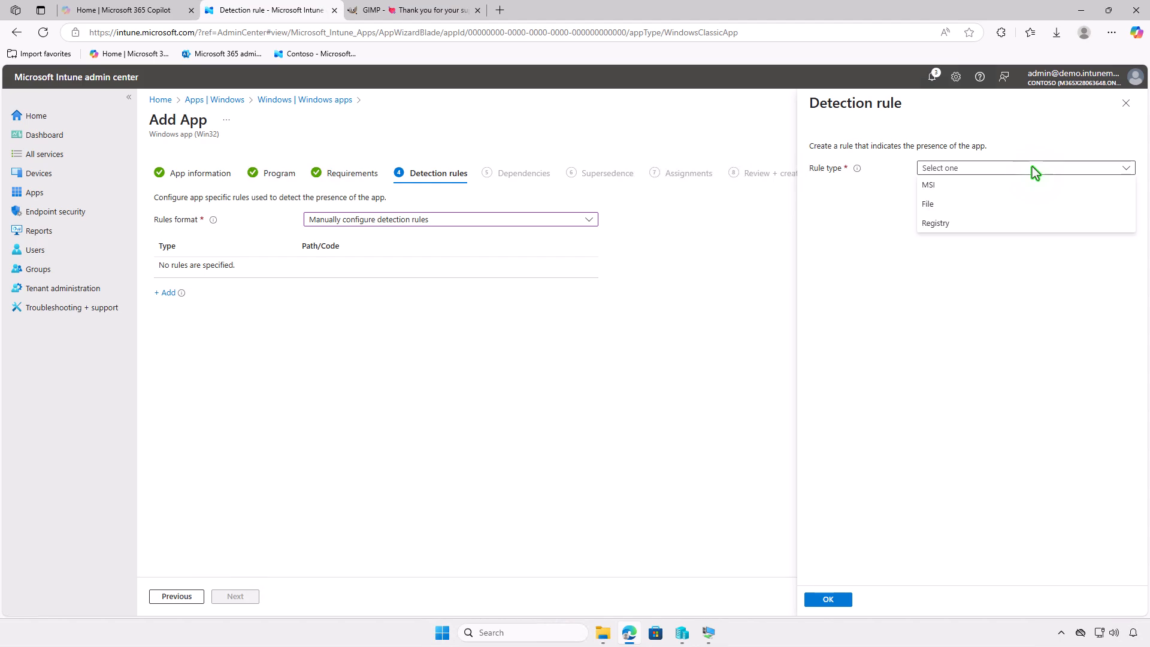
left_click(1026, 200)
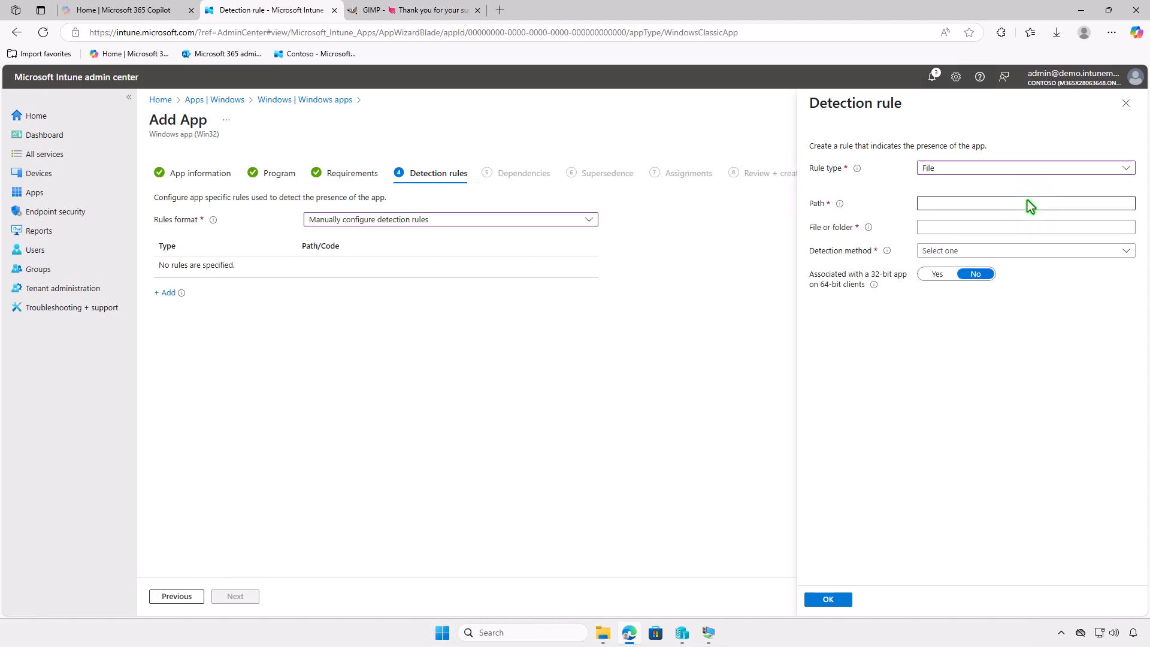
Detect gimp.exe in %ProgramFiles%\GIMP 3\bin with the method File or folder exists, and save the detection rule
type("%ProgramFiles%\\GIMP 3\\bin")
key("Tab")
type("gimp.exe")
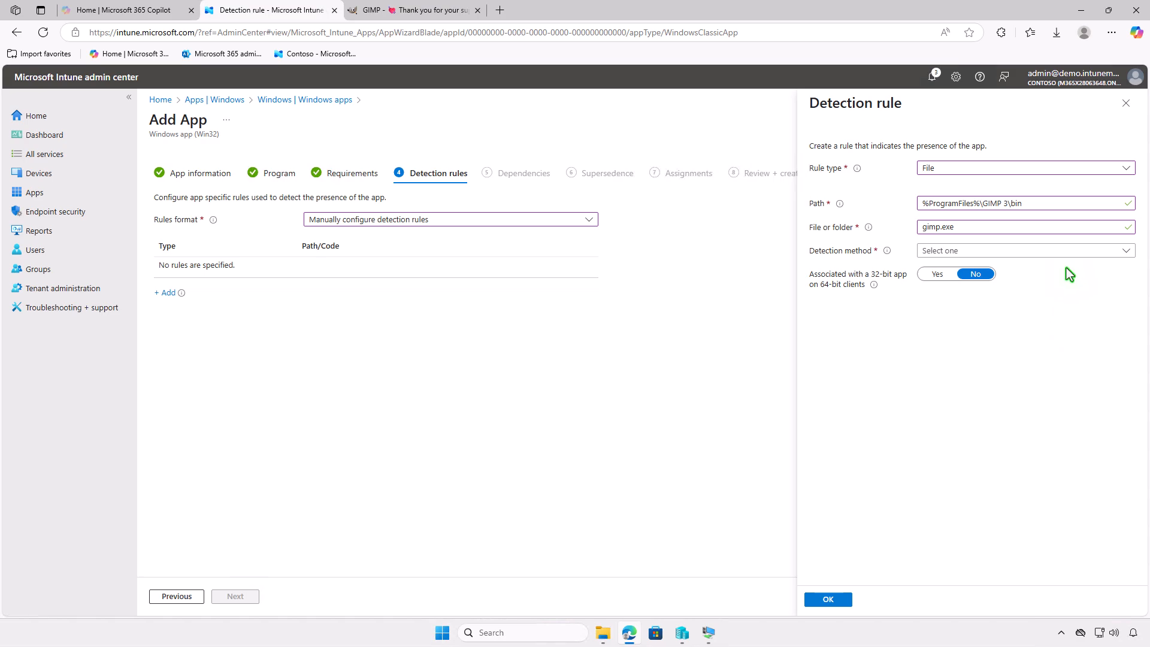
left_click(1058, 251)
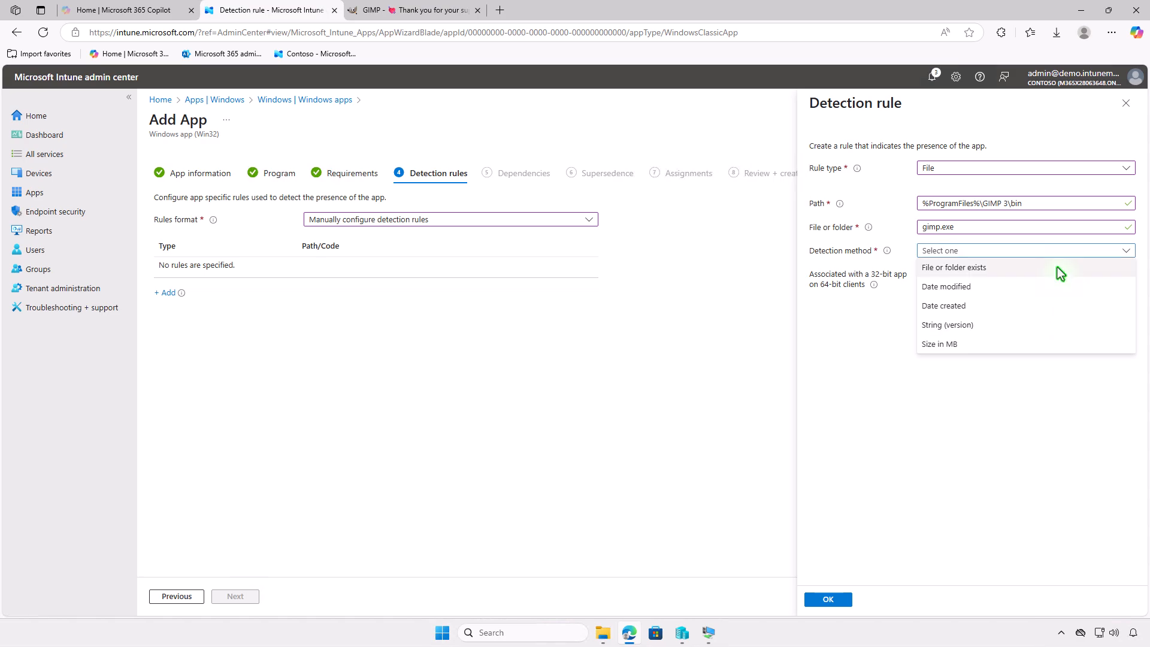
left_click(1057, 267)
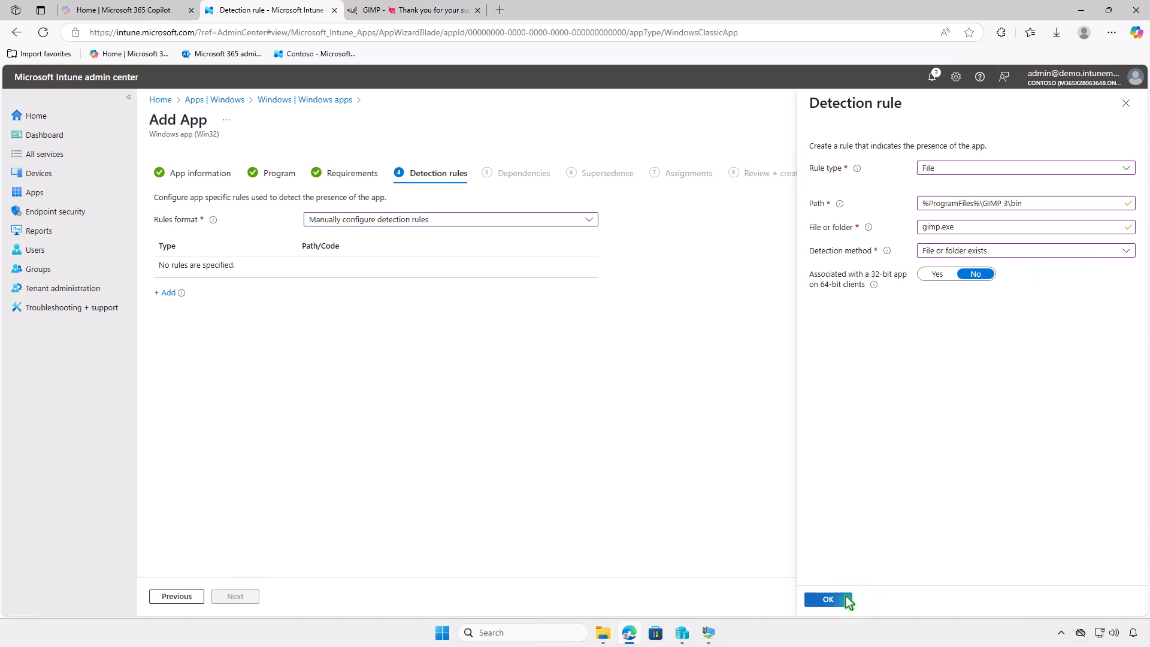
left_click(846, 599)
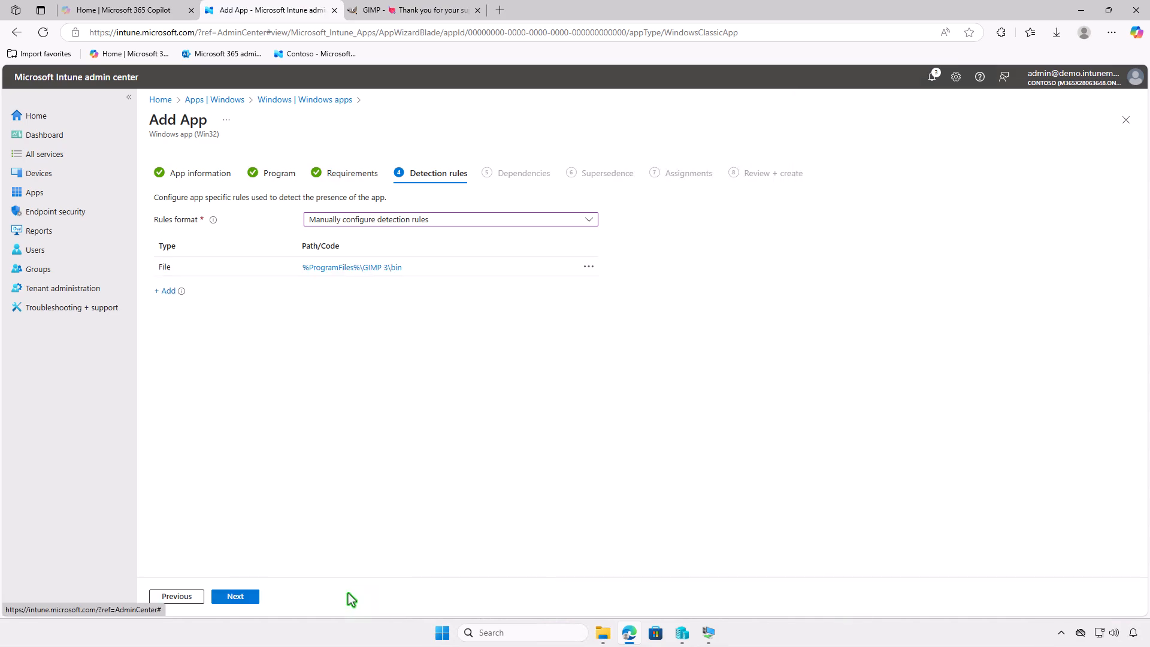
Continue past the dependencies and supersedence without adding any, and assign the app as required to the Test_Devices group
left_click(252, 595)
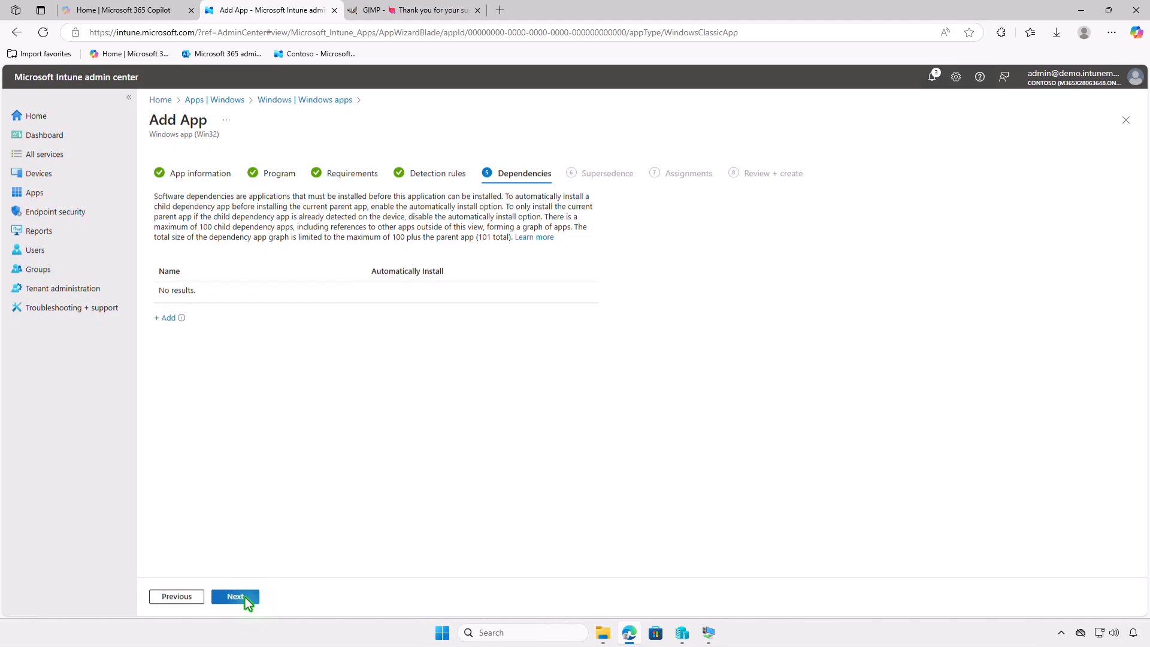
left_click(235, 595)
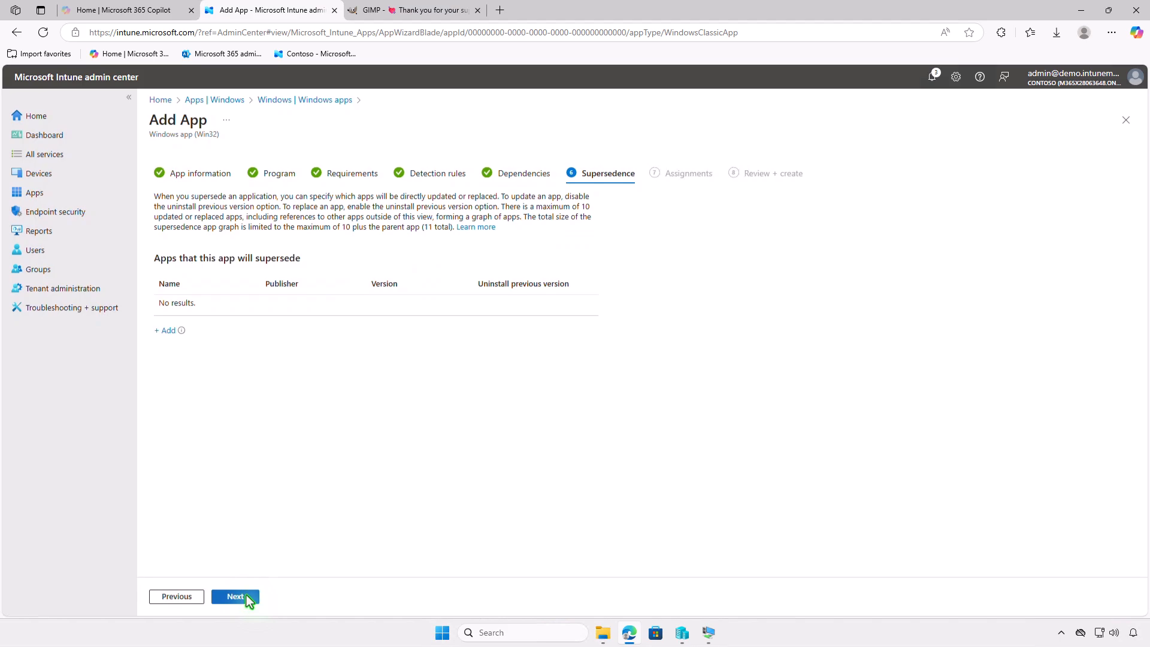
left_click(246, 595)
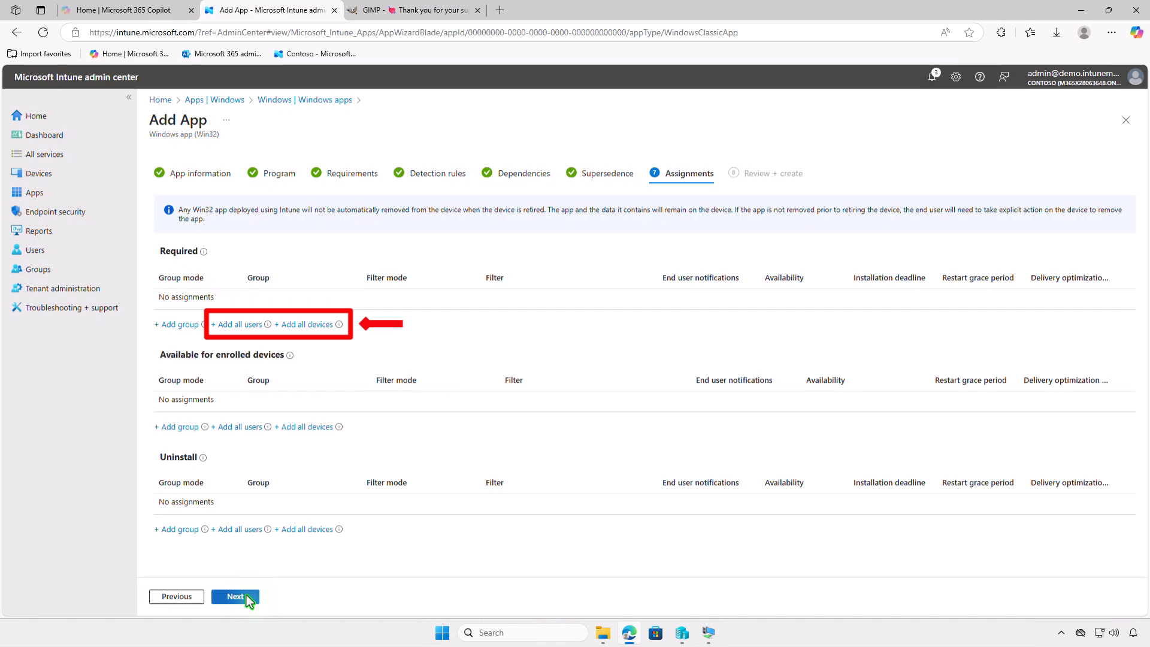
left_click(192, 331)
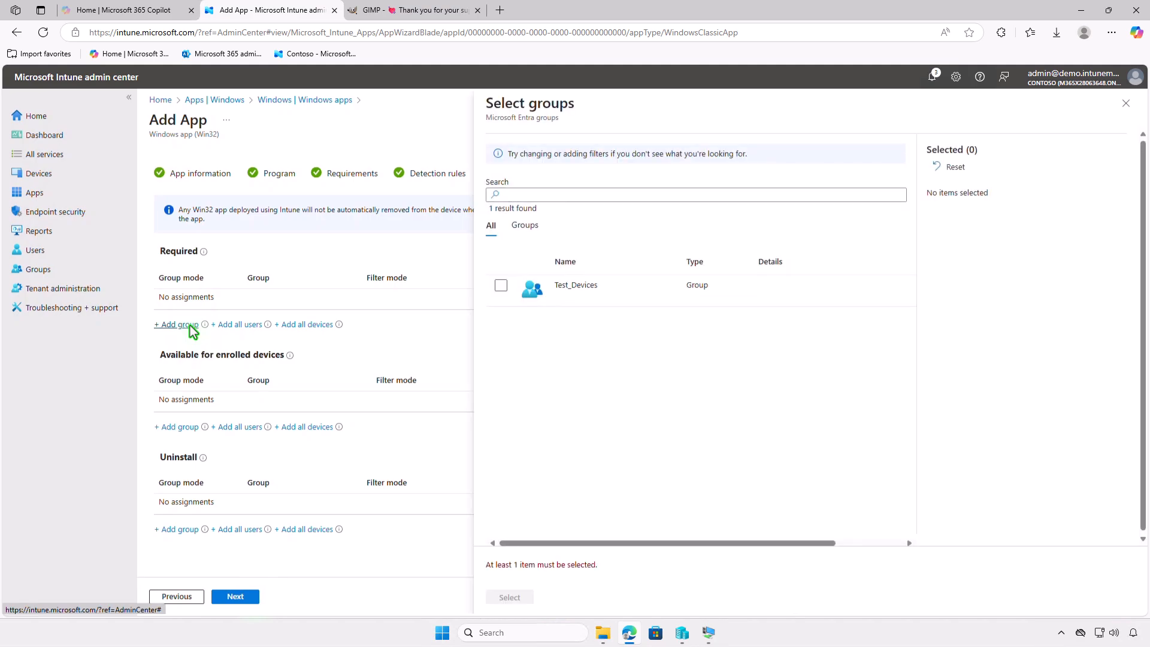
left_click(501, 286)
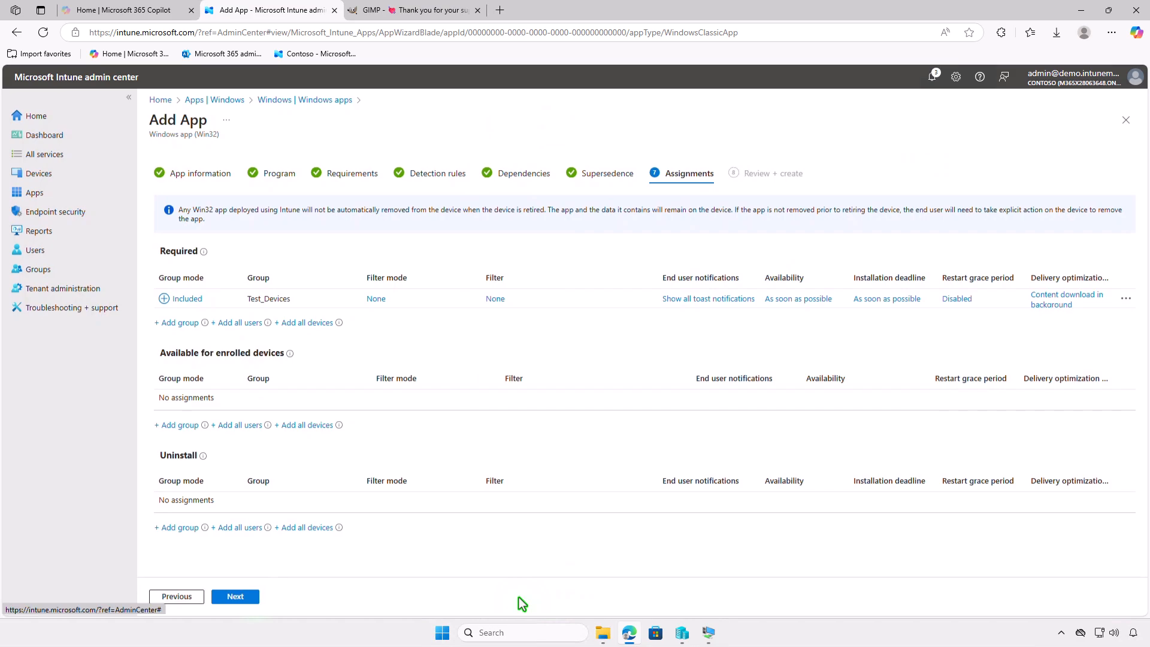
Check the Test_Devices assignment's notification settings without changing them, and finish the wizard to create the GIMP app
left_click(698, 300)
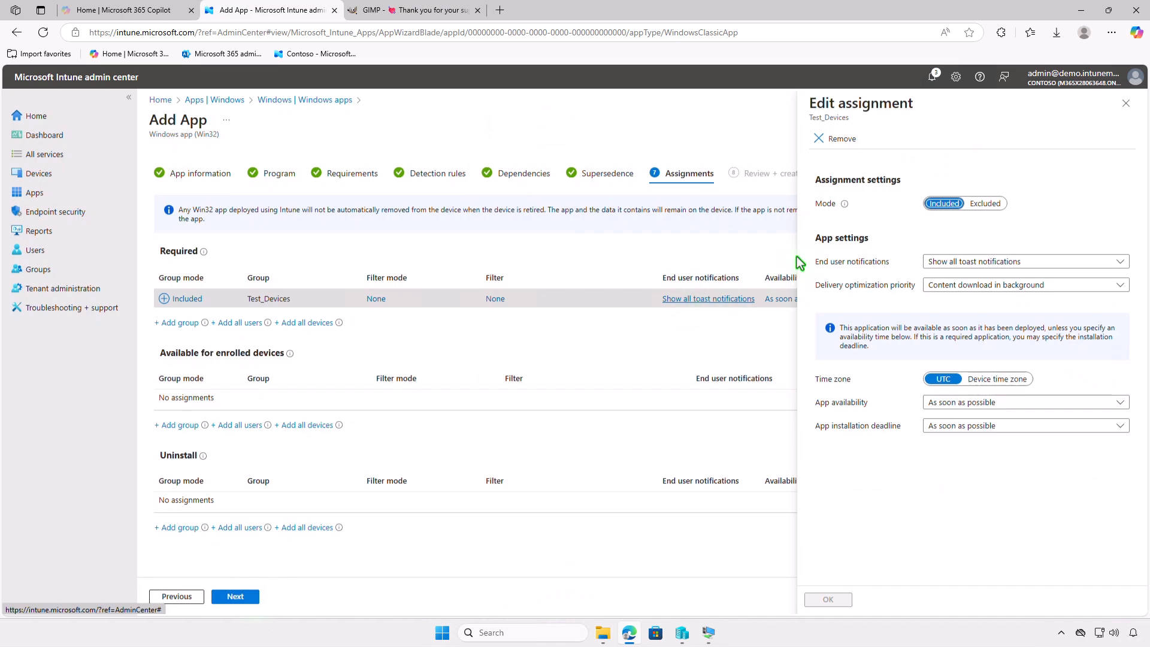
left_click(1125, 104)
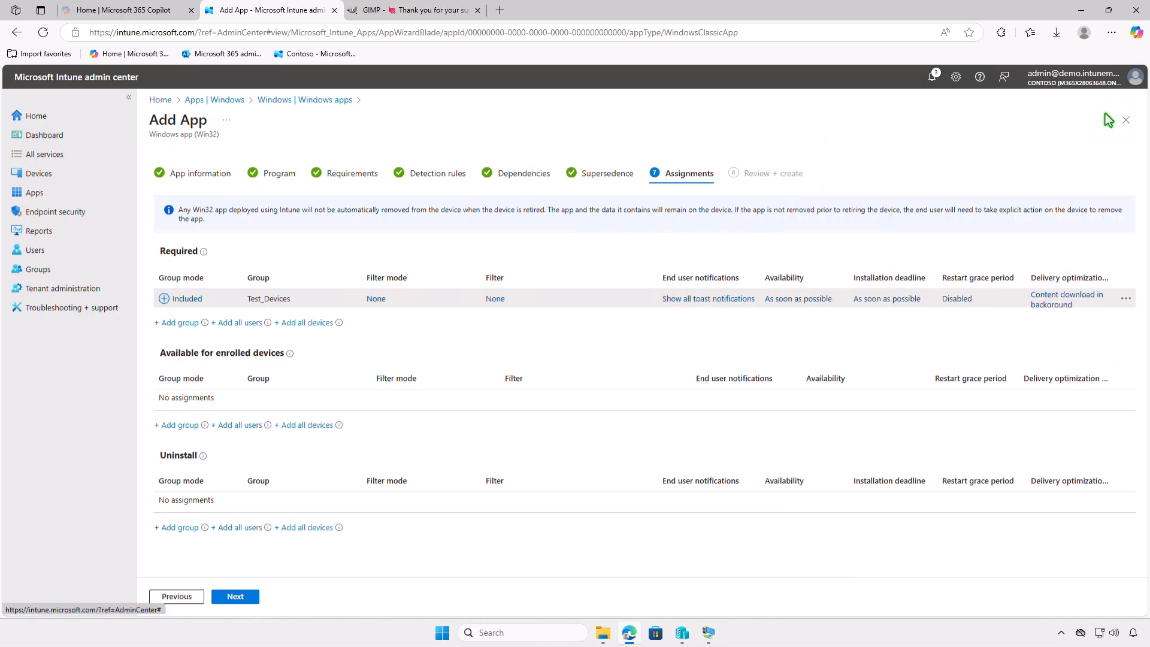
left_click(235, 597)
left_click(247, 598)
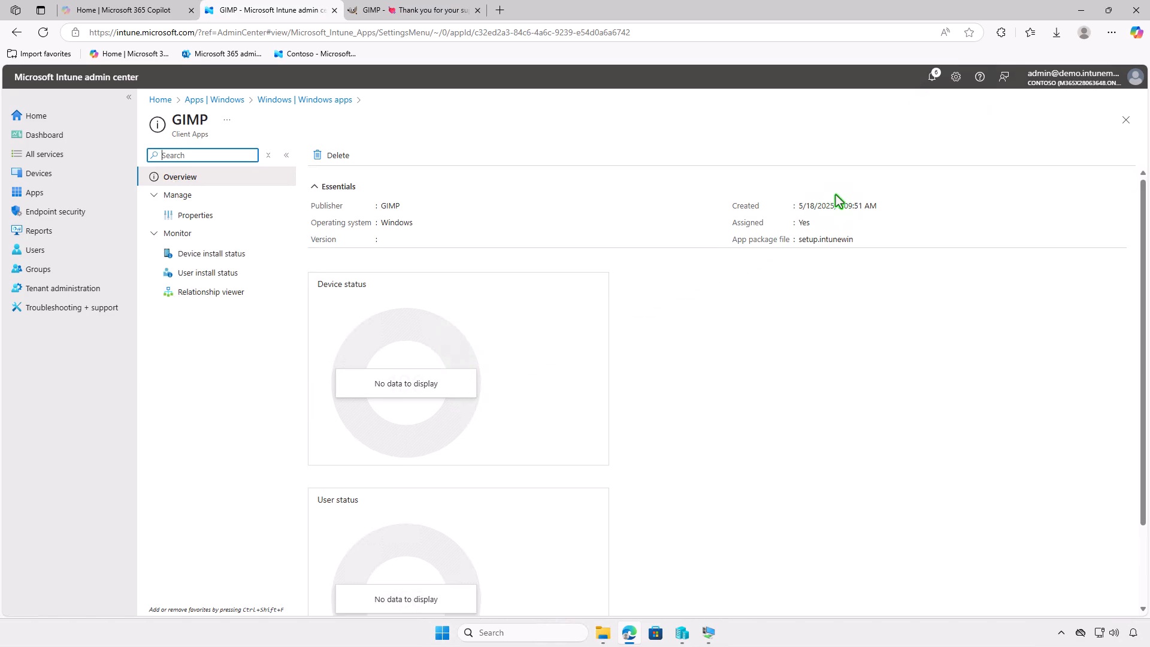
Switch to the WIN10-CTL virtual machine and open its Access work or school account settings
left_click(1079, 15)
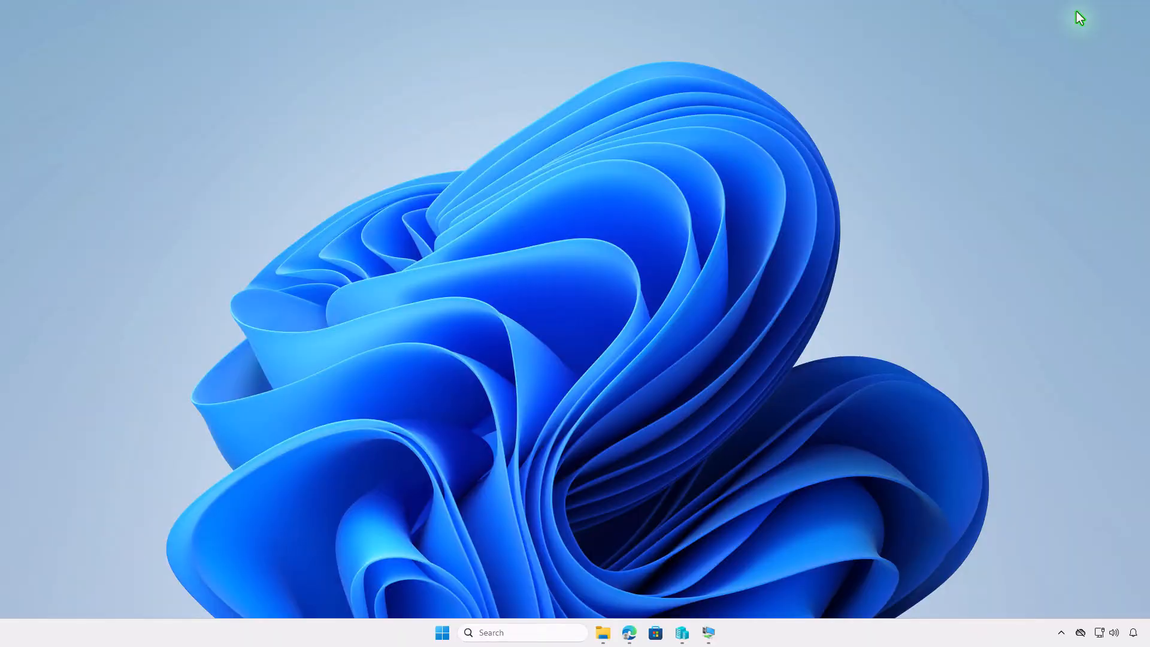
left_click(710, 632)
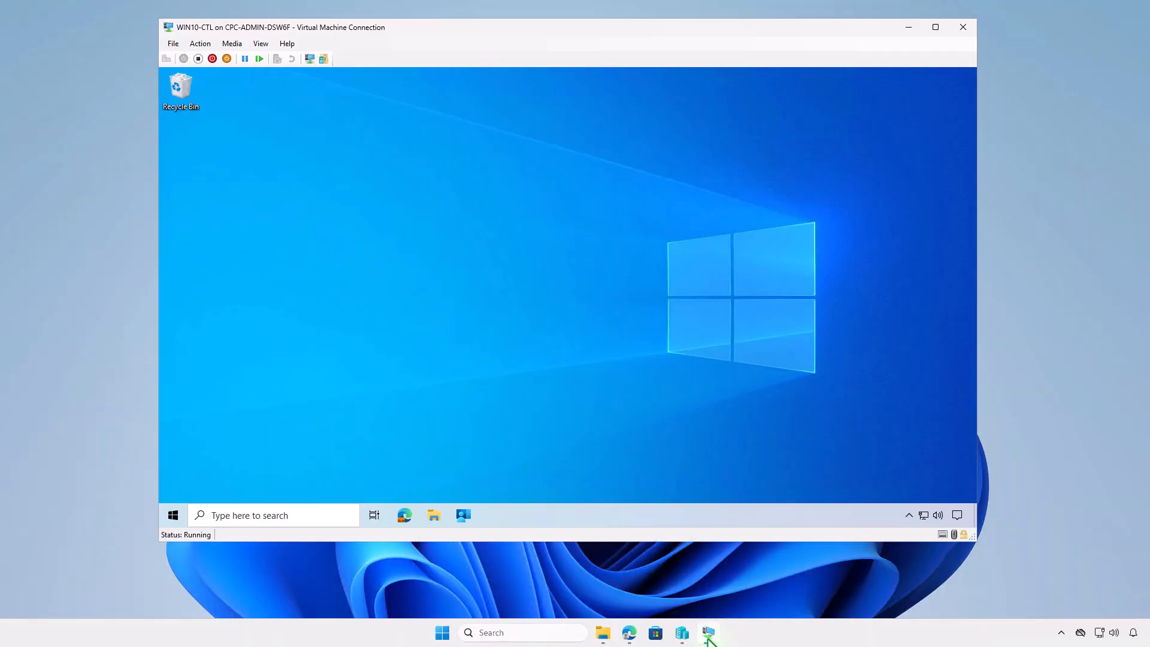
left_click(173, 515)
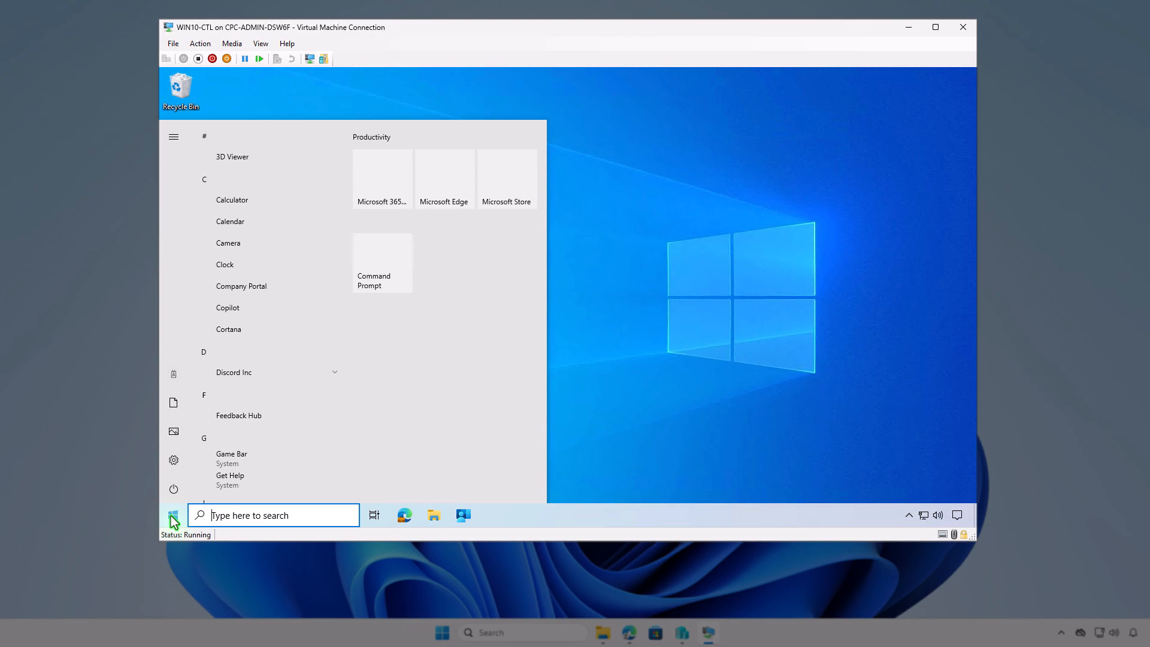
left_click(174, 381)
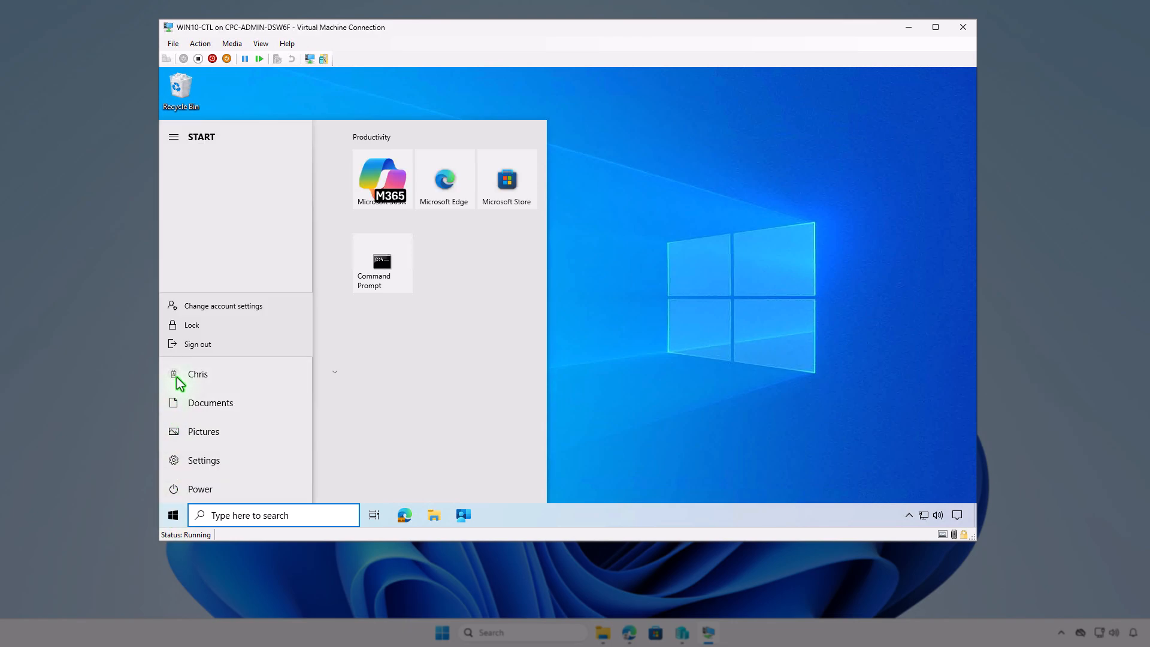
left_click(273, 312)
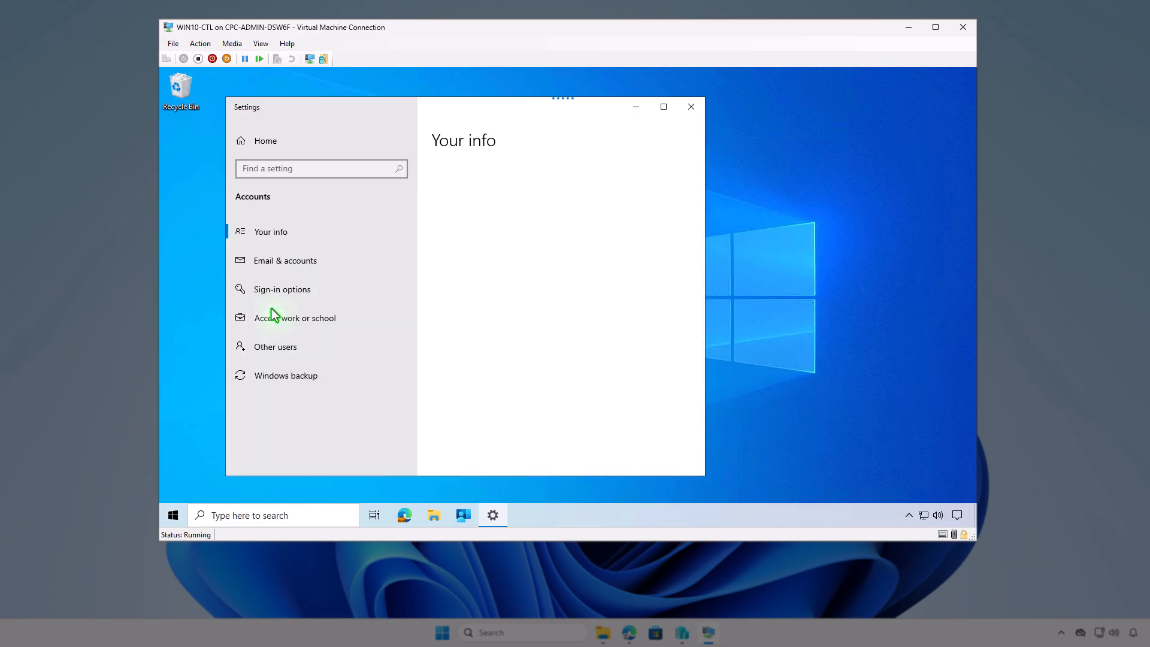
left_click(367, 322)
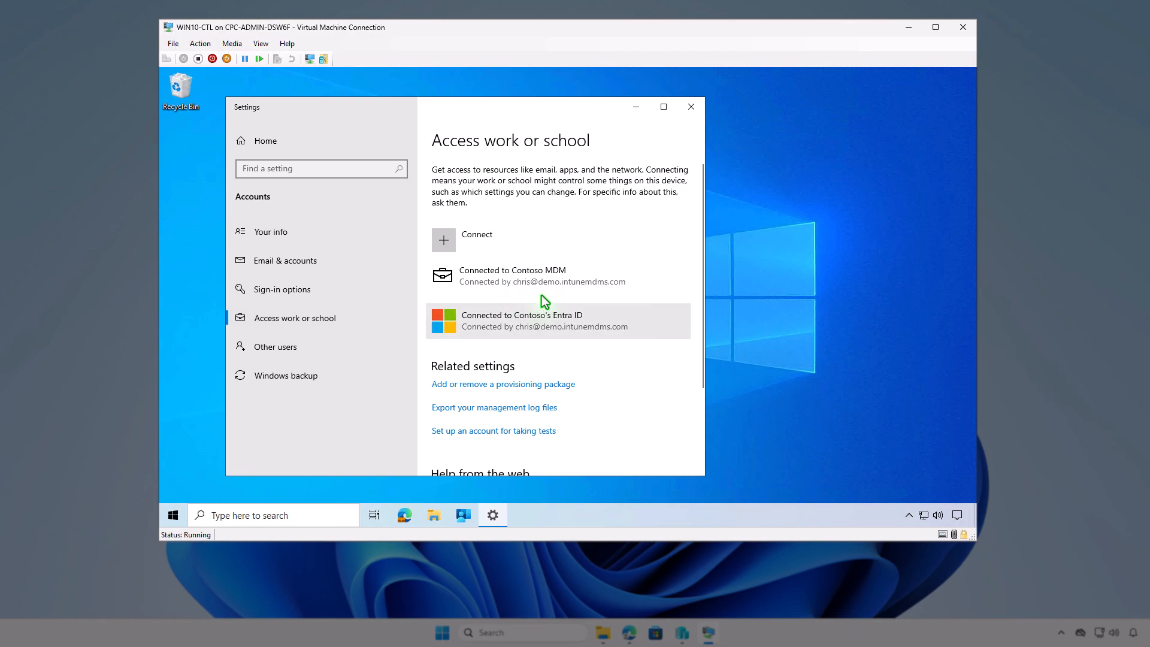
View the Contoso MDM connection's management info down to the device sync status, and minimize Settings
left_click(595, 278)
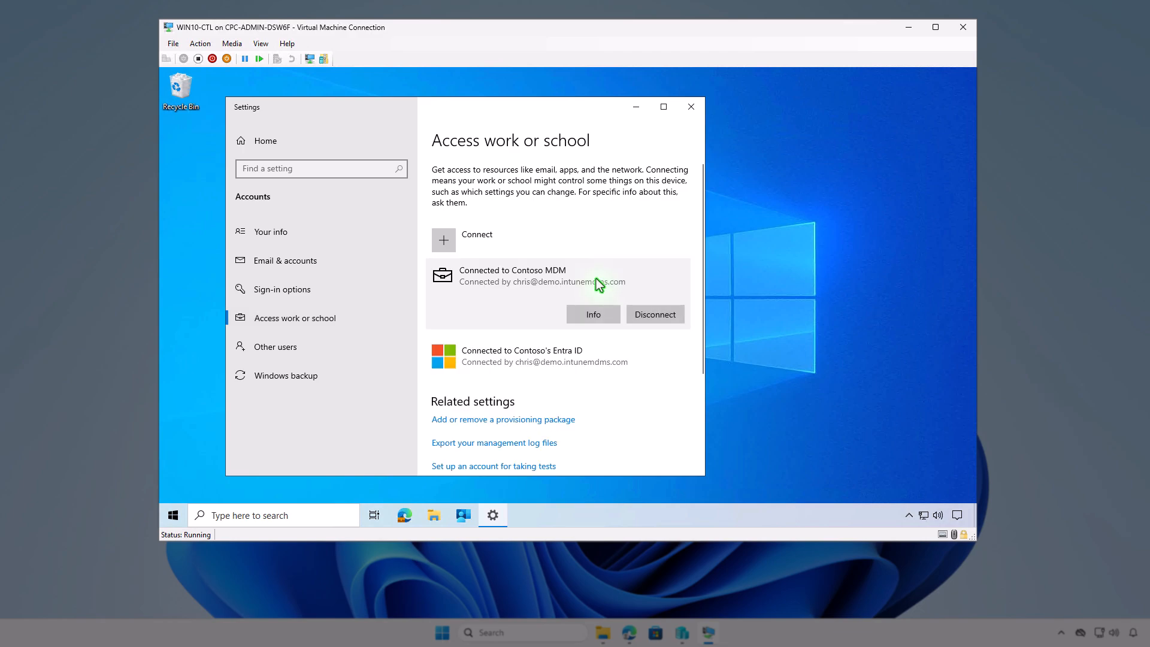
left_click(593, 312)
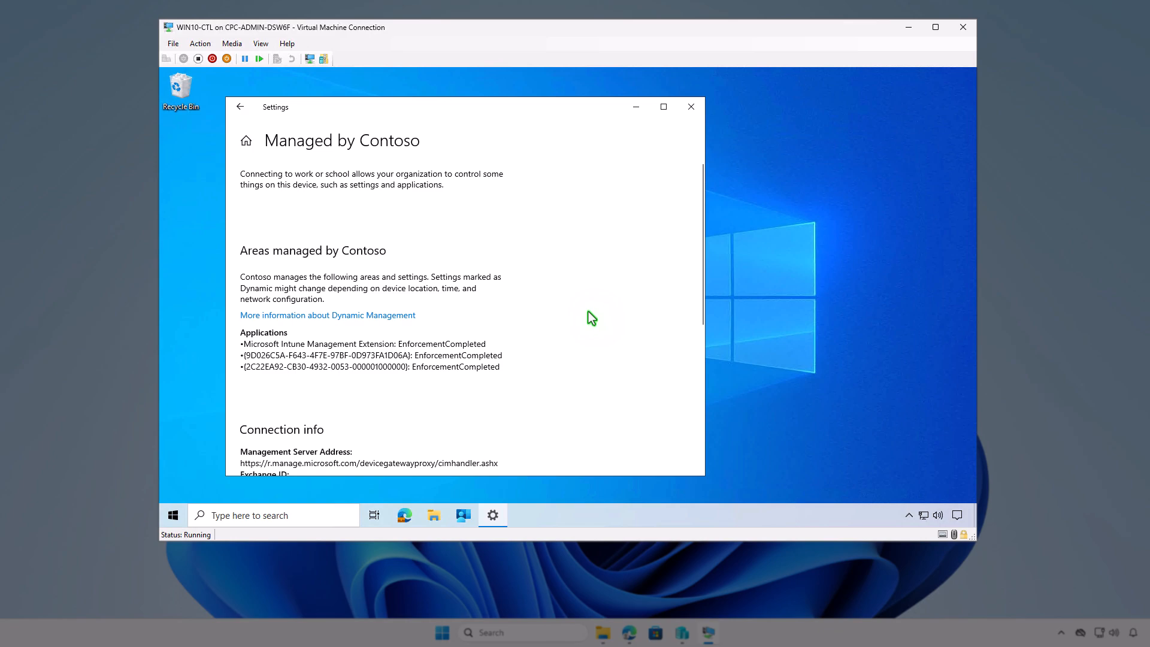
scroll(590, 318, "down", 5)
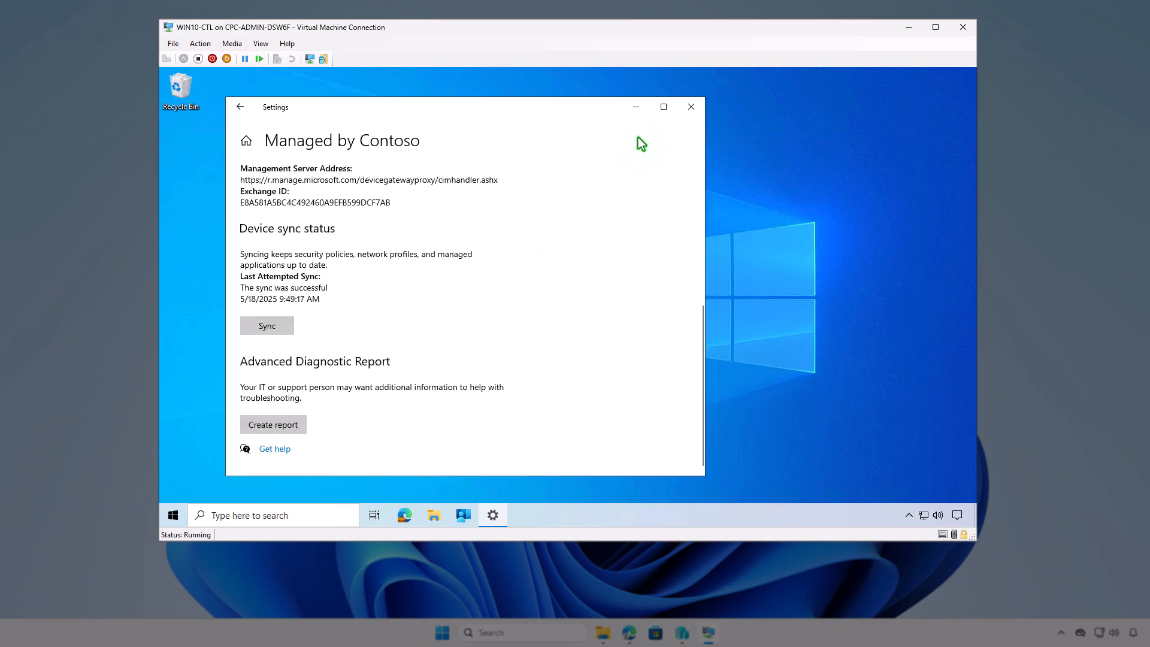
left_click(638, 111)
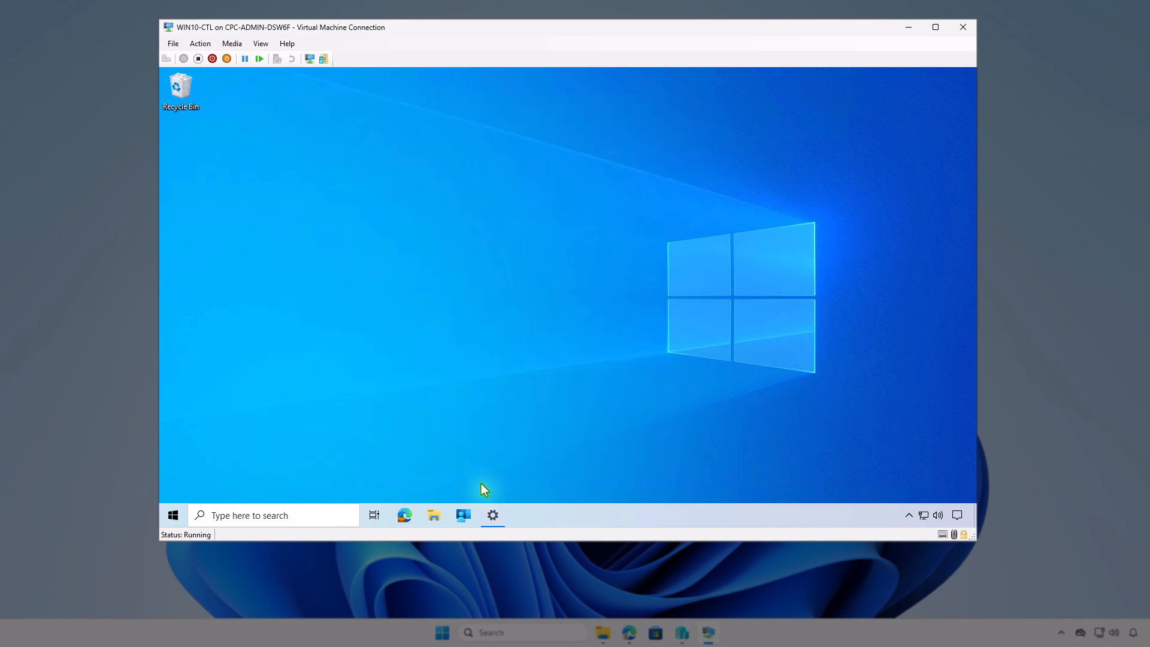
Sync the device from the Company Portal settings and check the Intune software distribution notifications
left_click(466, 516)
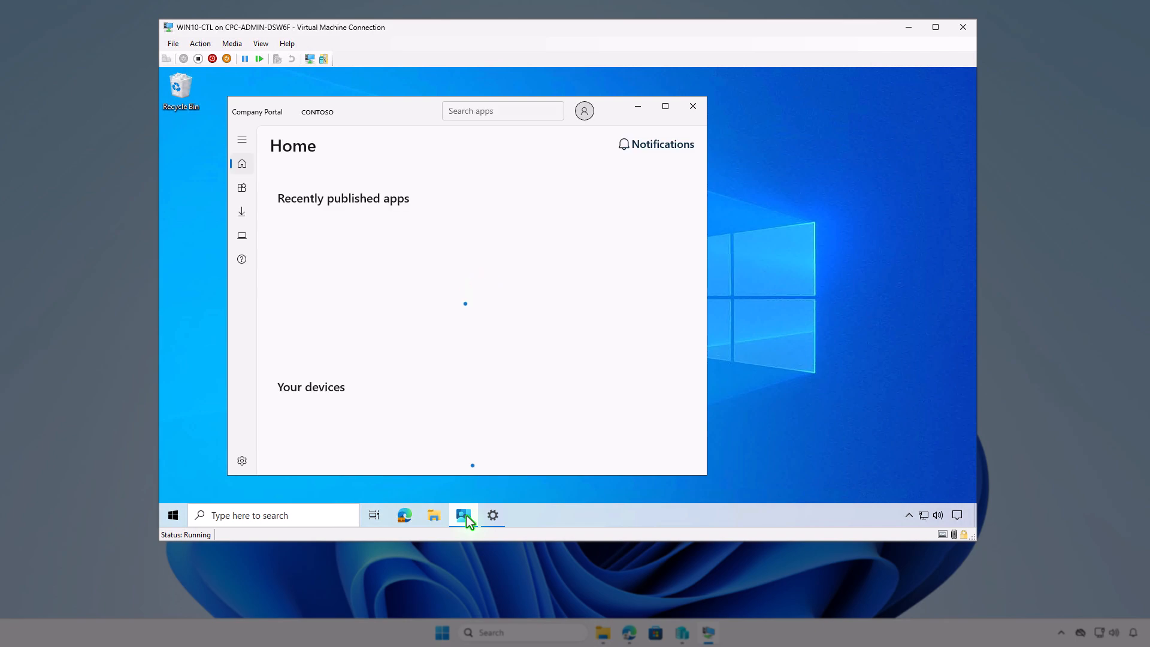
left_click(242, 461)
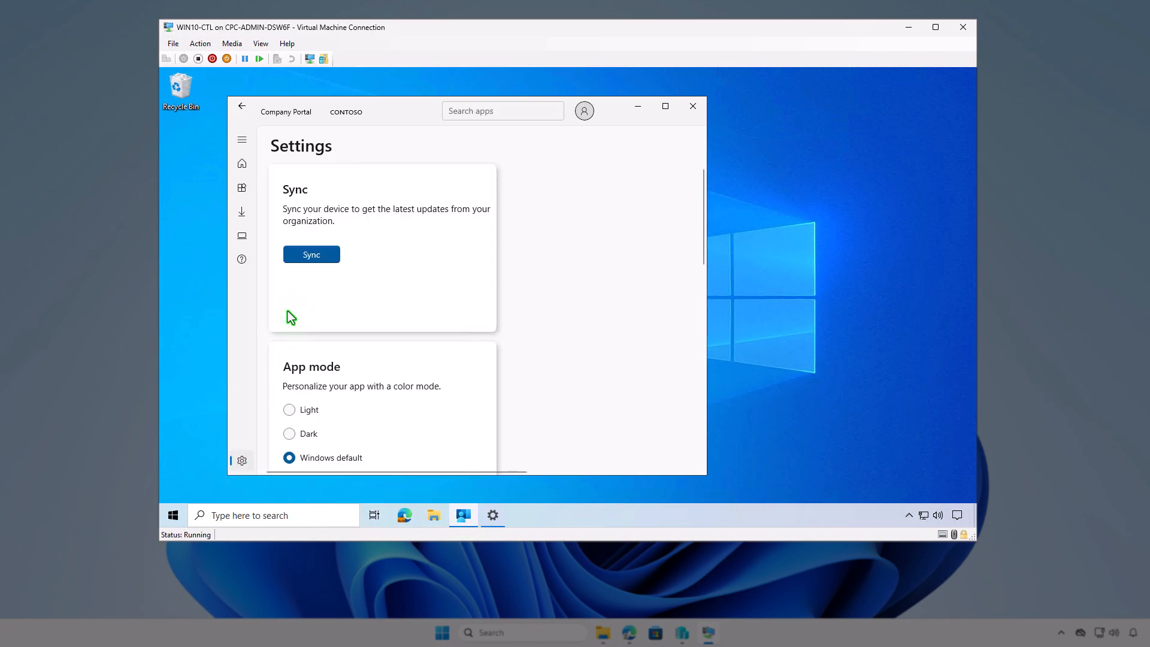
left_click(325, 257)
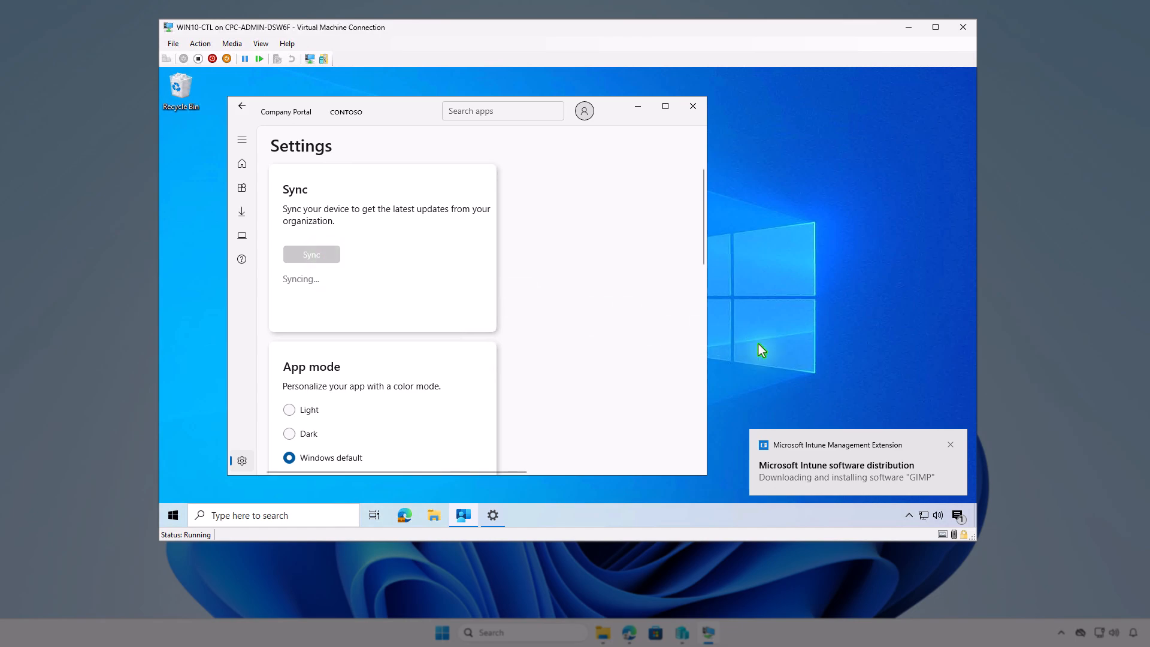
left_click(957, 517)
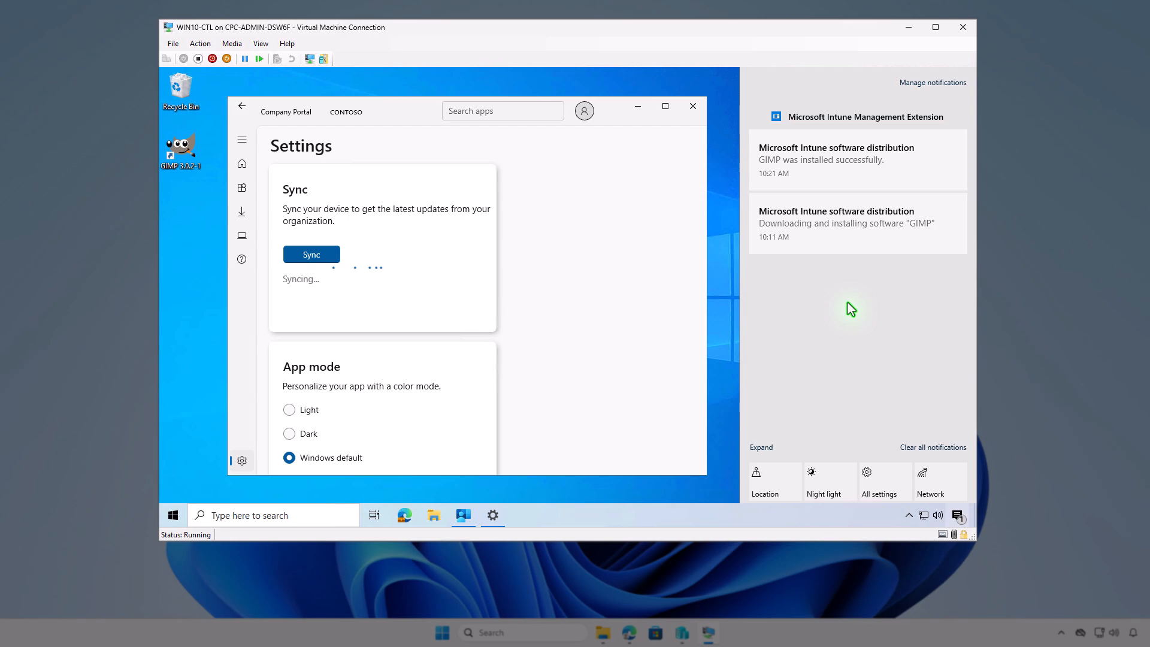
left_click(638, 107)
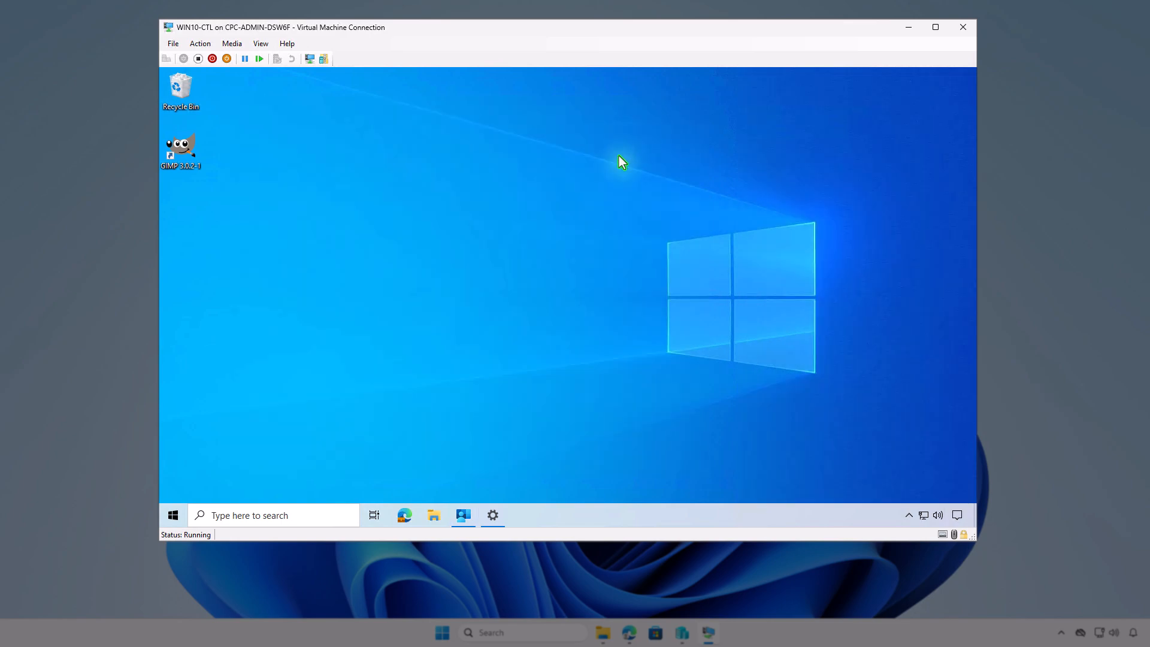
Search the virtual machine's installed apps for gimp in Apps & features, and close Settings
right_click(173, 515)
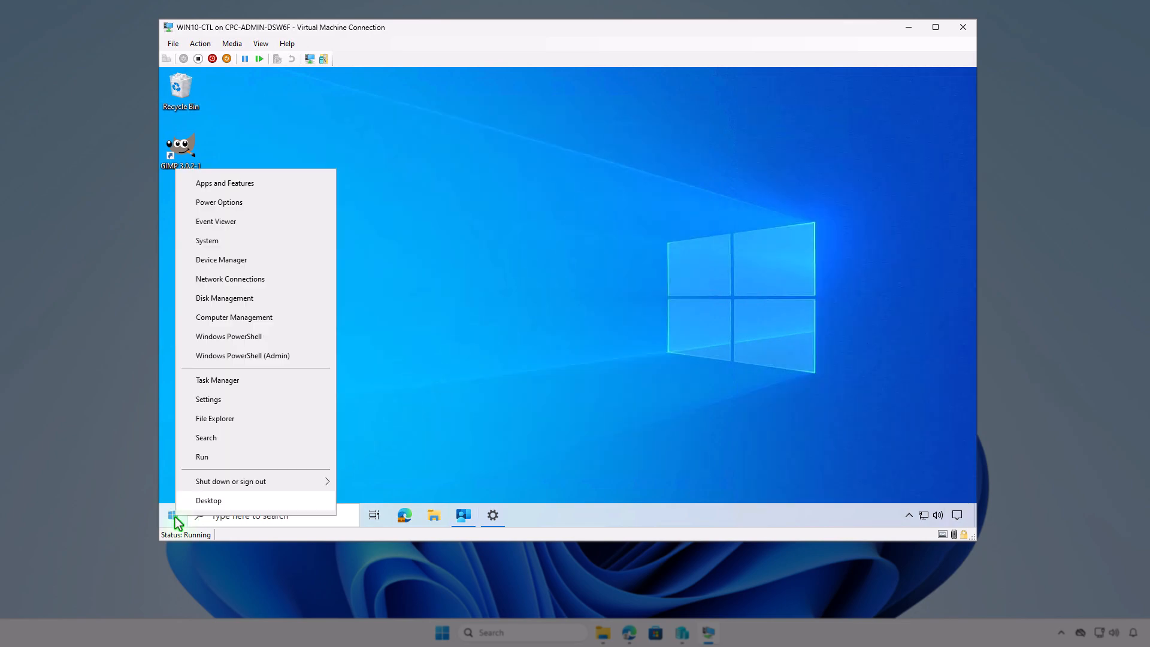
left_click(269, 184)
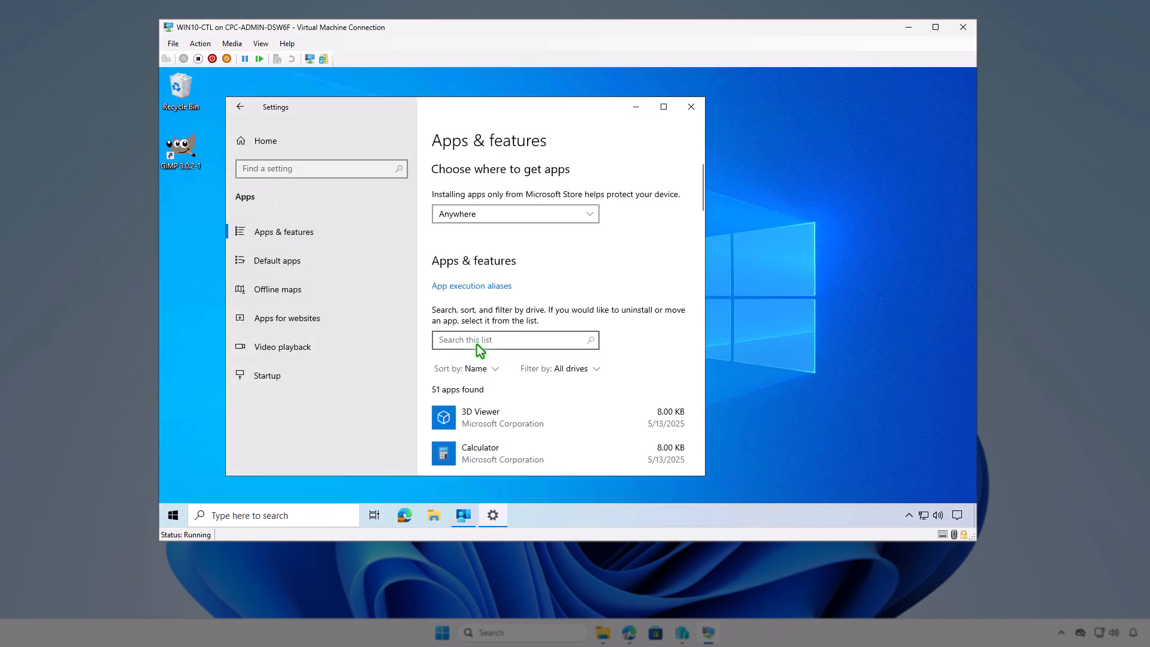
left_click(477, 341)
type("gimp")
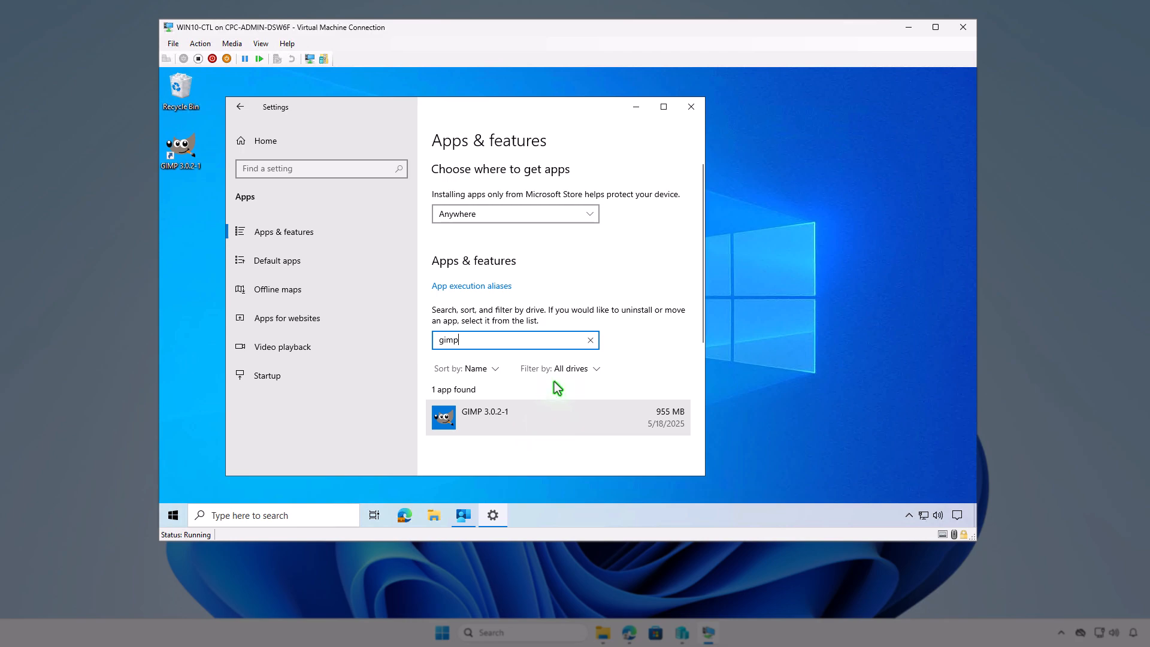
left_click(691, 108)
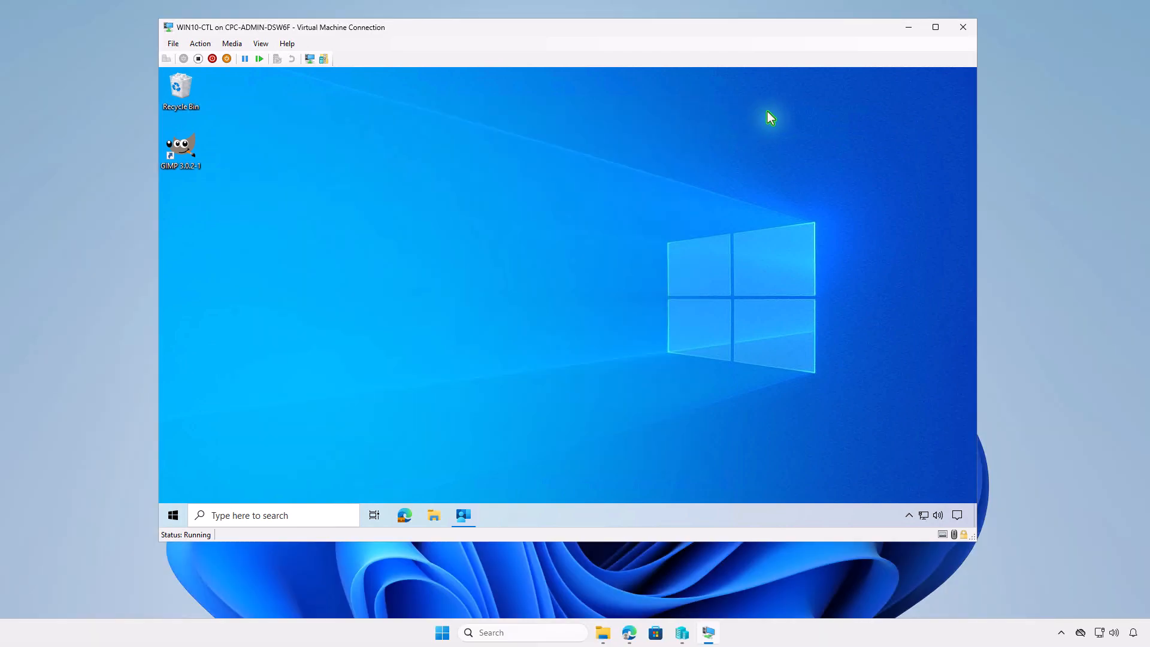
Switch back to the Intune admin center in Edge, refresh the GIMP app's overview and open its device install status
left_click(908, 29)
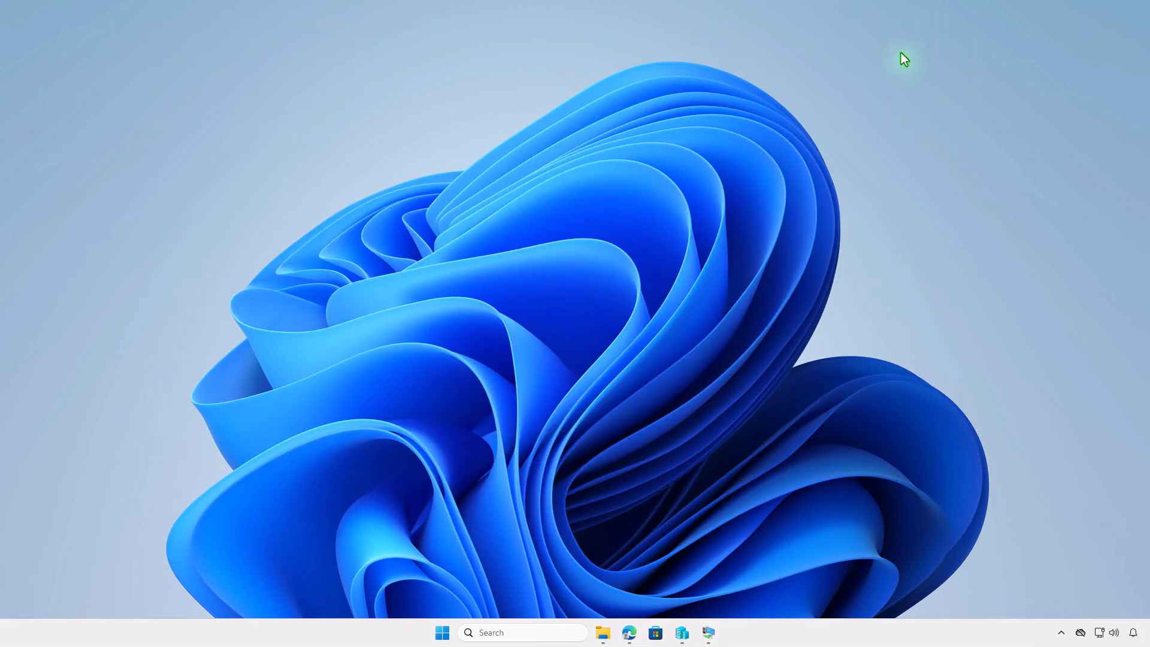
left_click(629, 632)
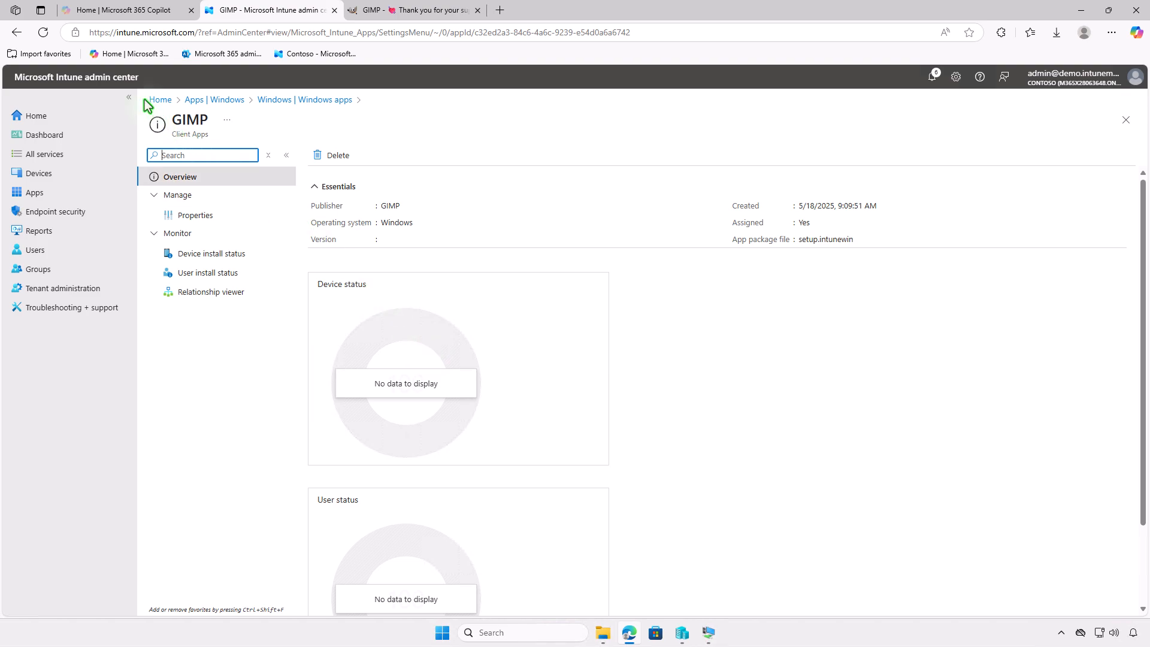
left_click(43, 32)
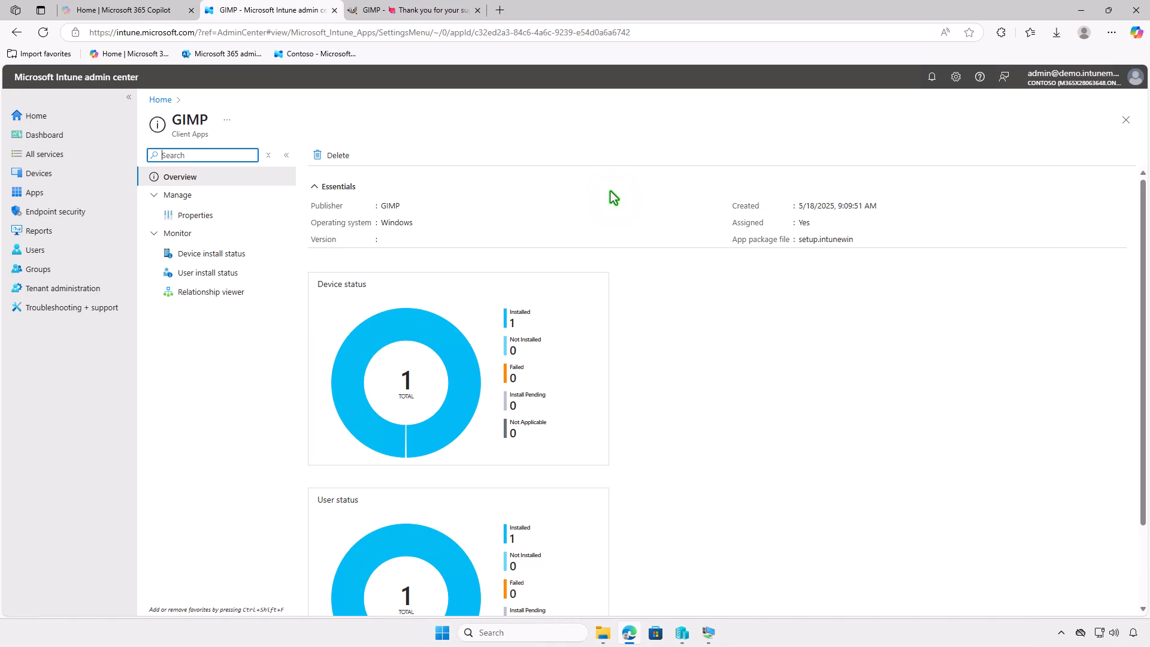
left_click(206, 262)
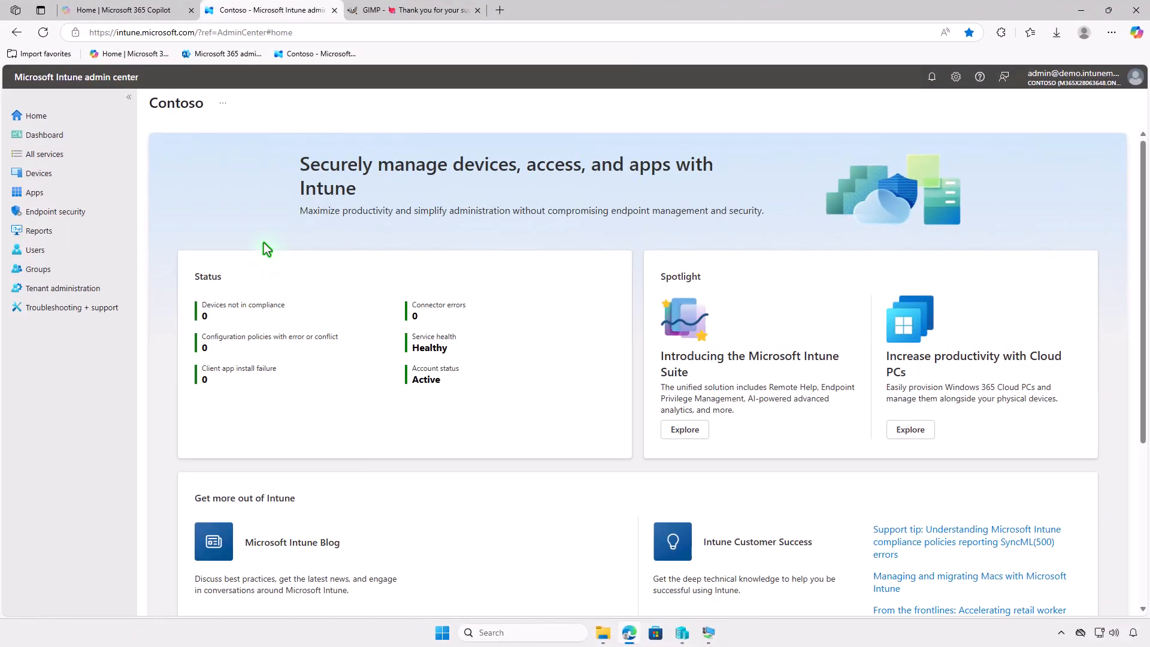
Open the assignments of the GIMP Windows app from its properties and remove the Test_Devices group from Required
left_click(99, 192)
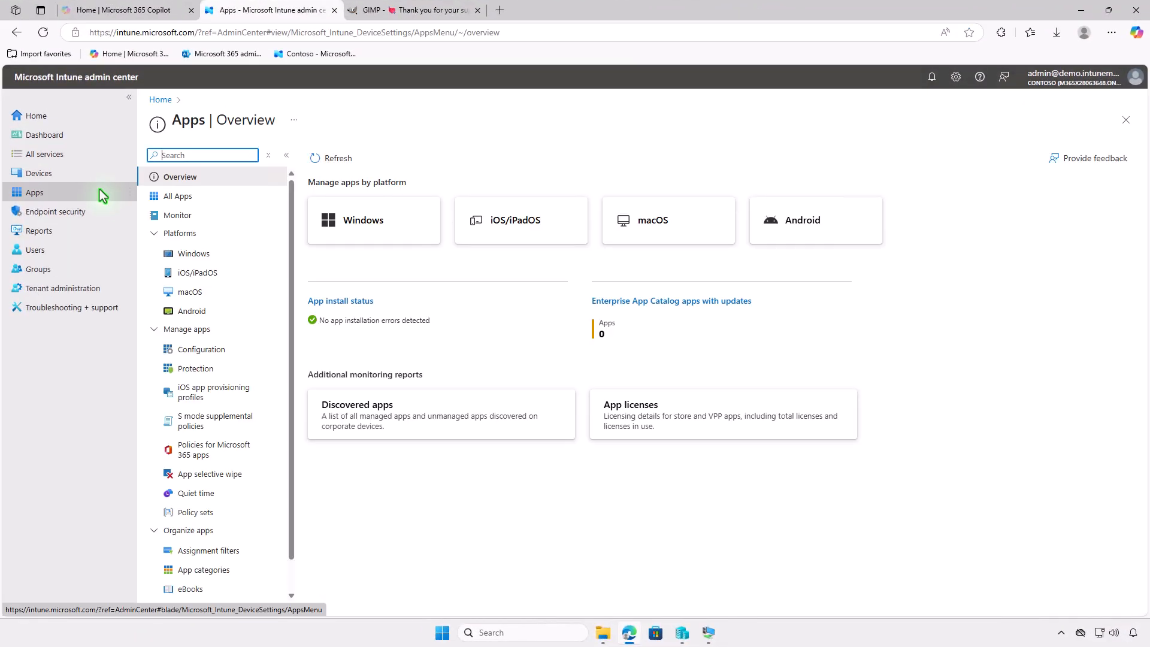
left_click(226, 254)
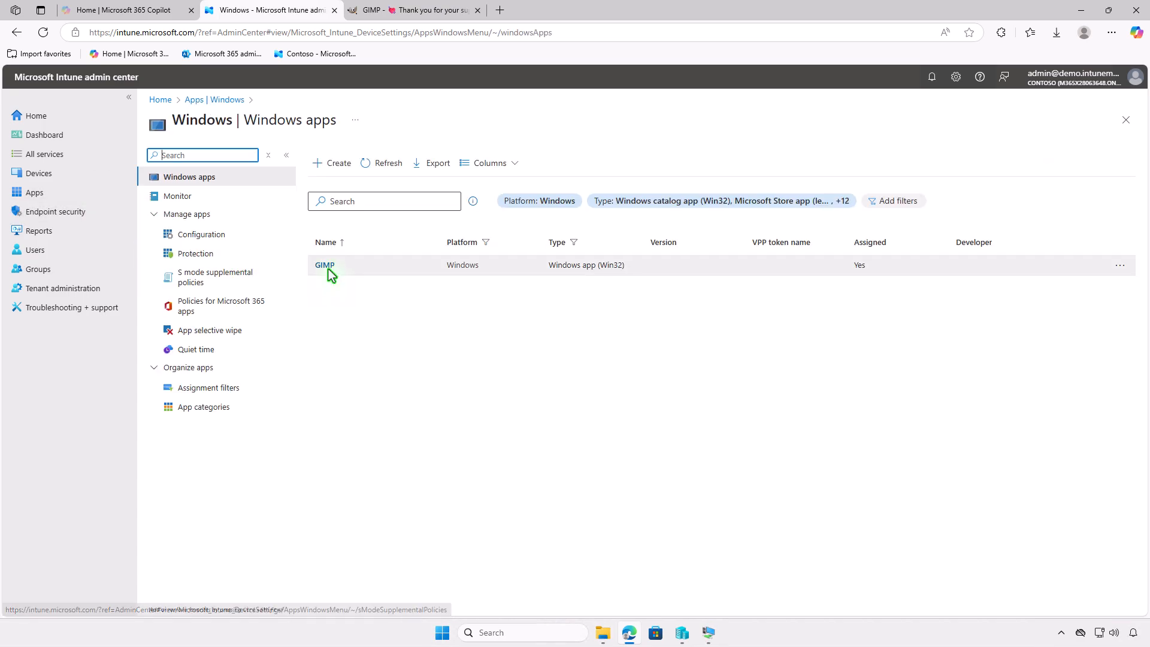
left_click(327, 266)
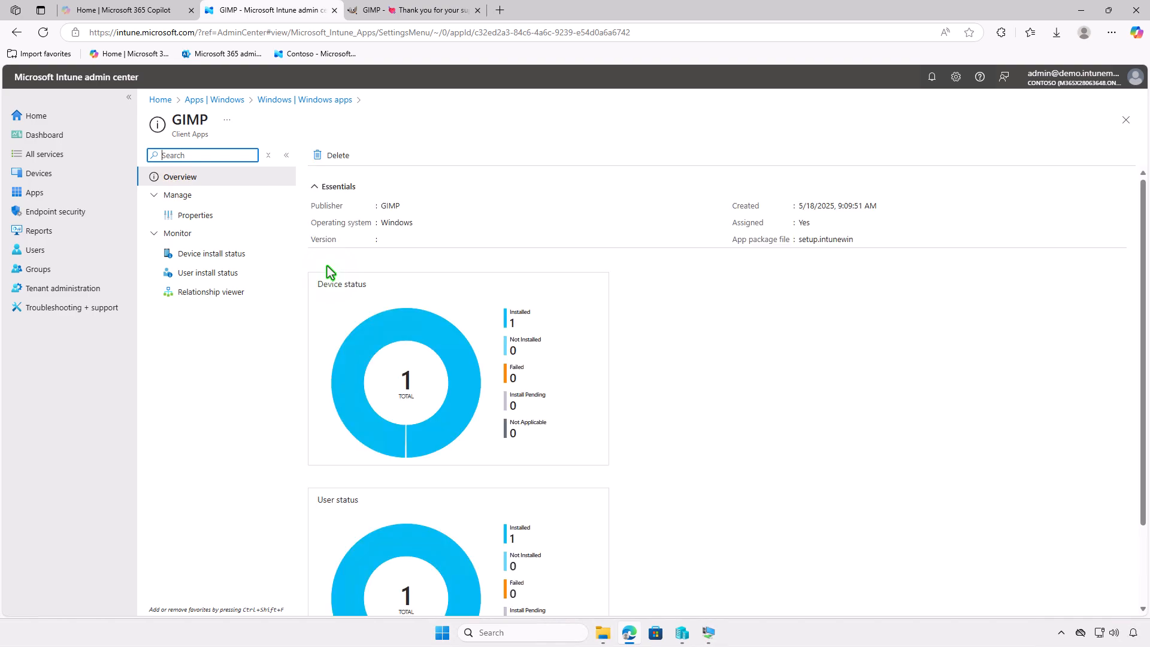
left_click(224, 216)
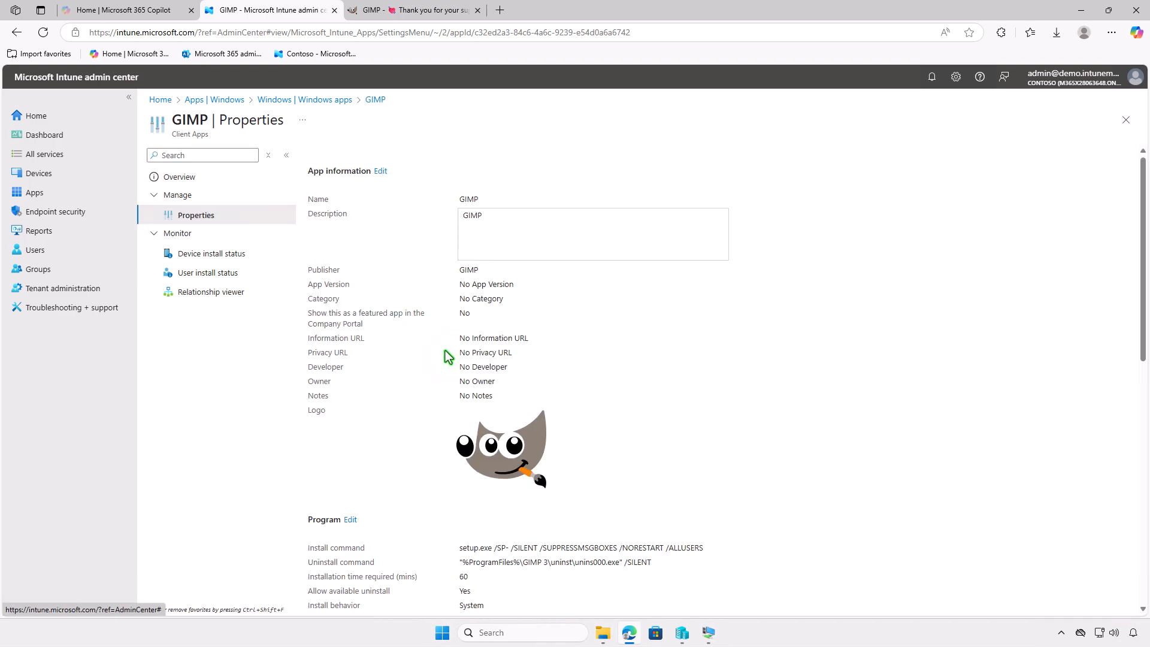
scroll(446, 356, "down", 2)
scroll(446, 356, "down", 7)
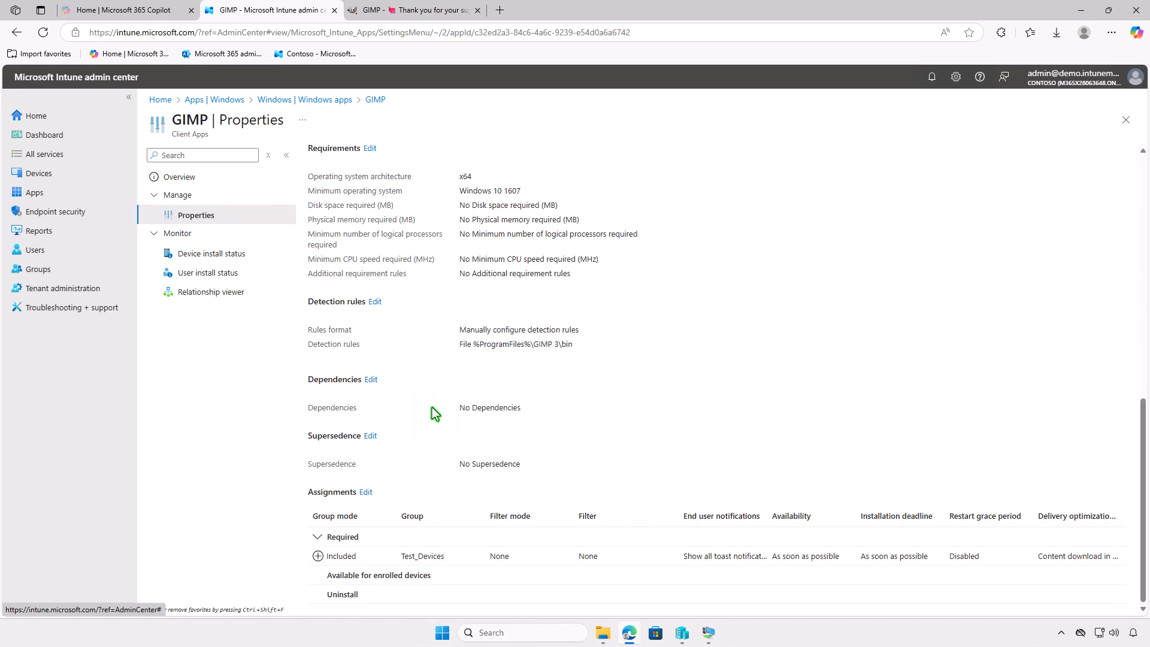
left_click(365, 493)
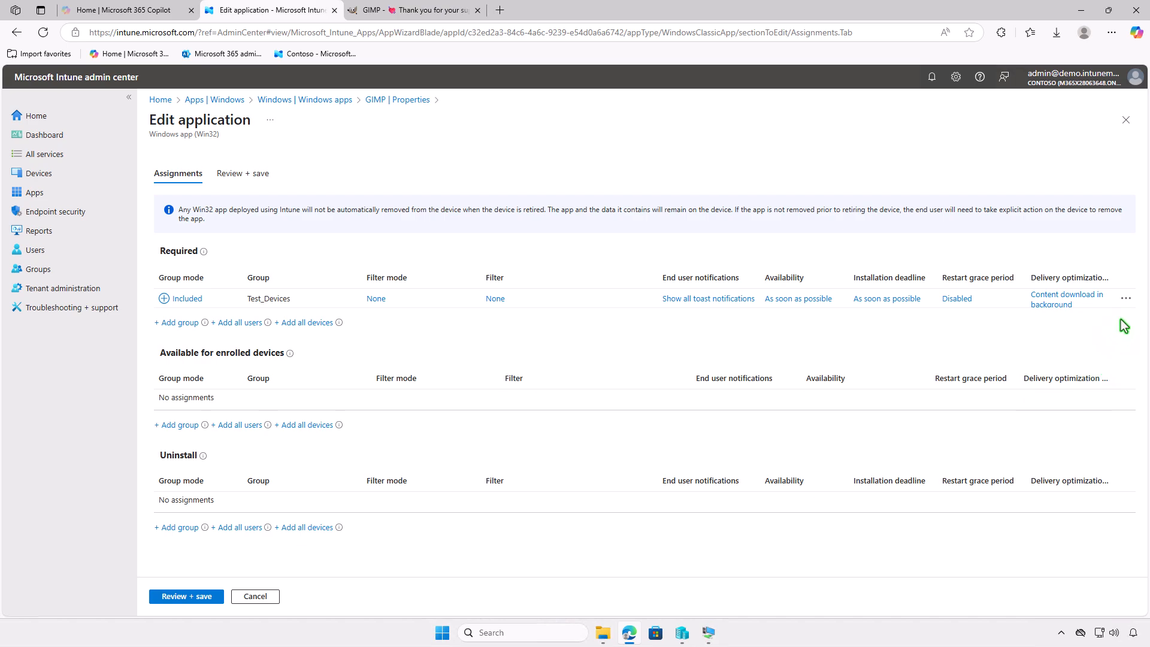
left_click(1124, 298)
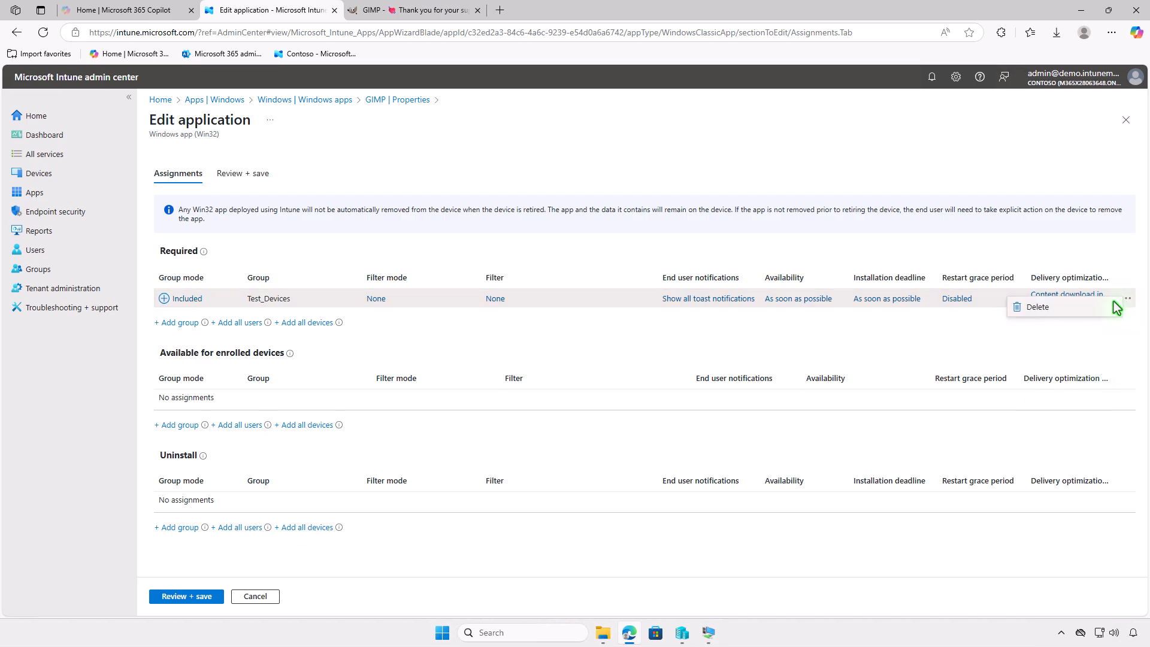
left_click(1095, 307)
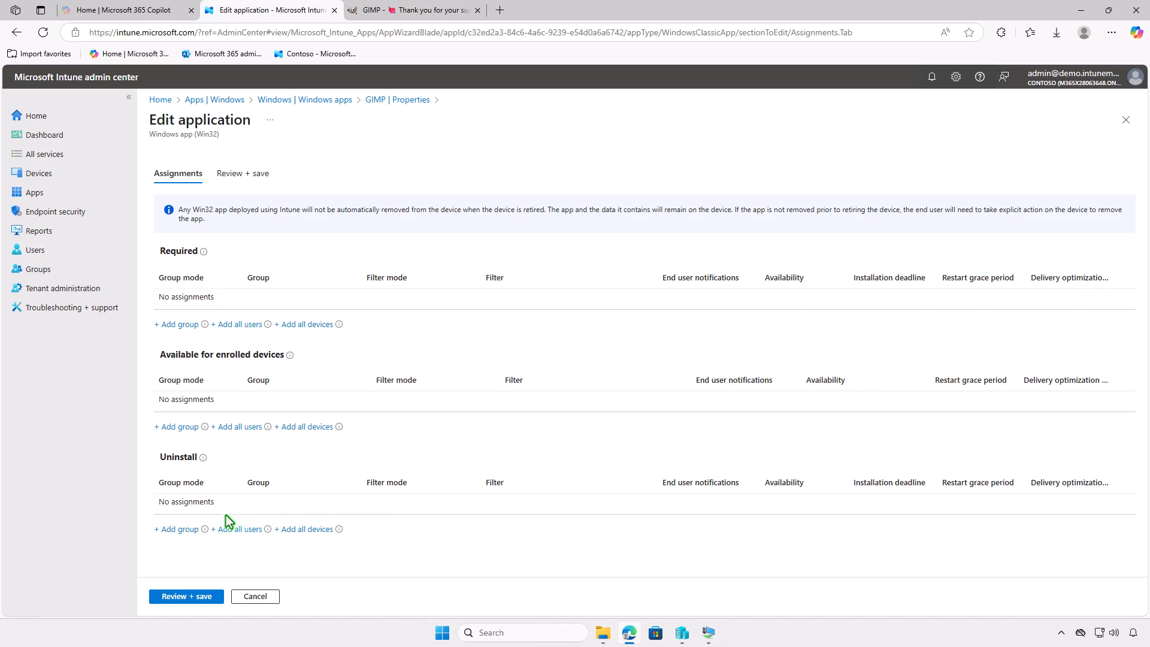
Assign the Test_Devices group to the Uninstall section of the GIMP app and save the application
left_click(185, 528)
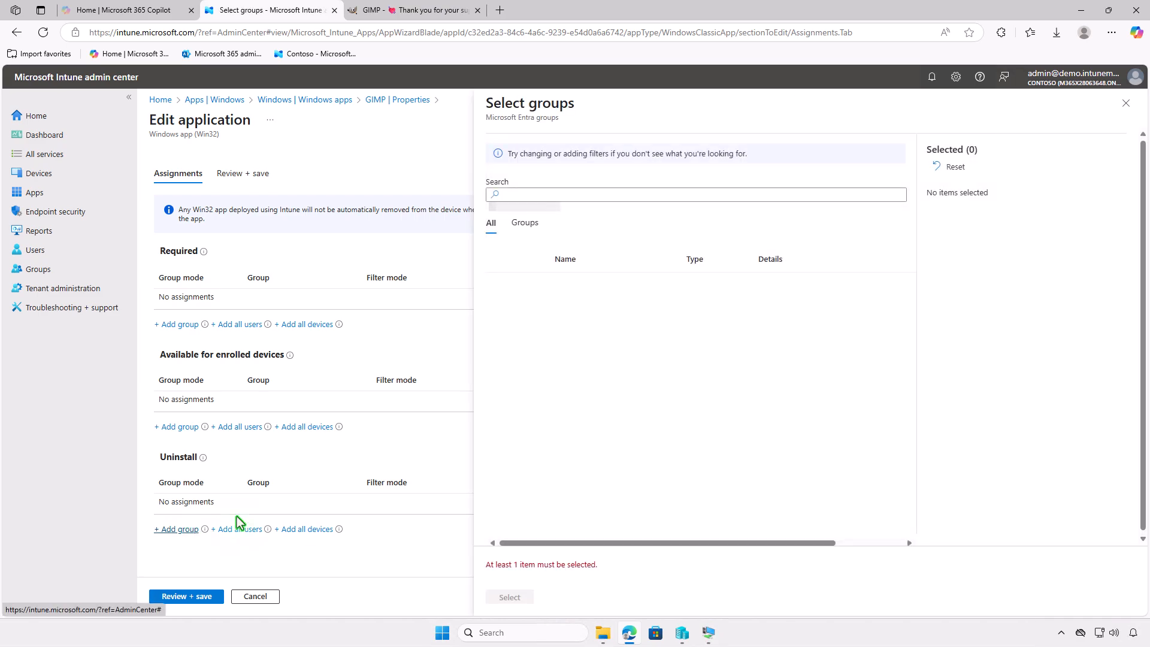
left_click(501, 286)
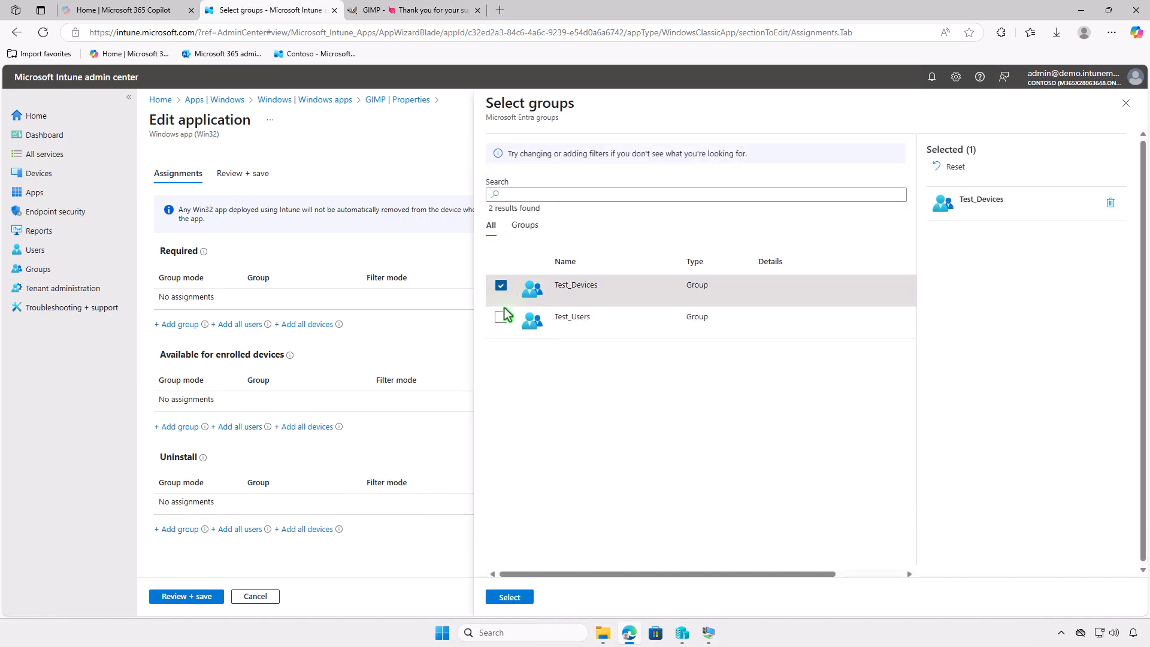
left_click(509, 597)
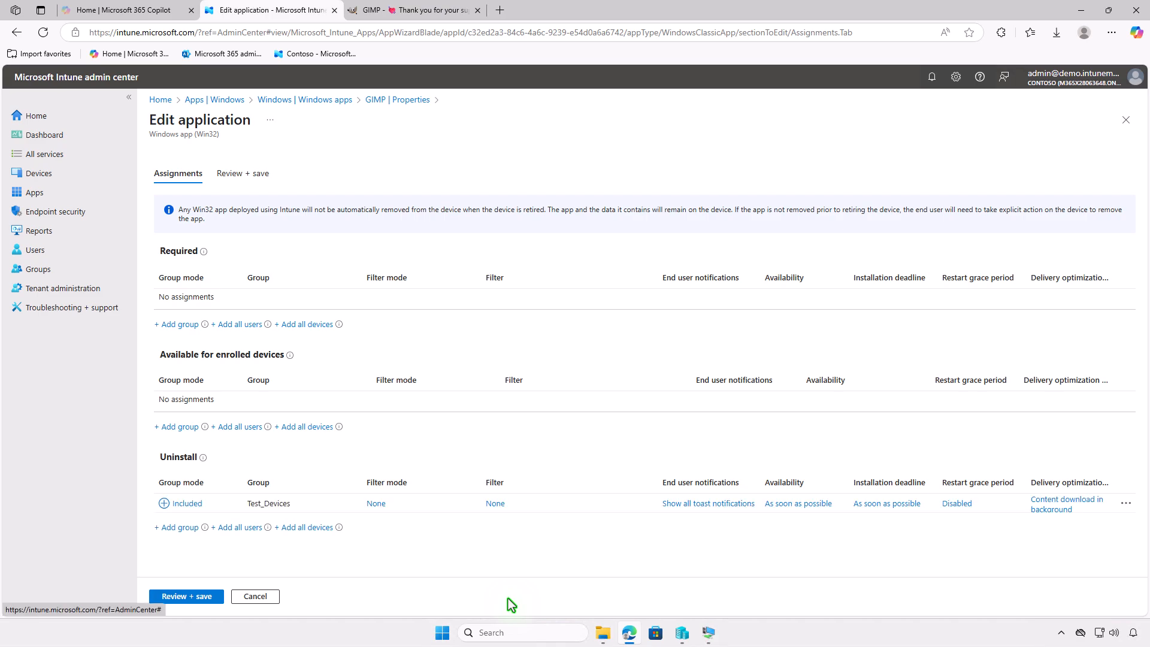
left_click(189, 594)
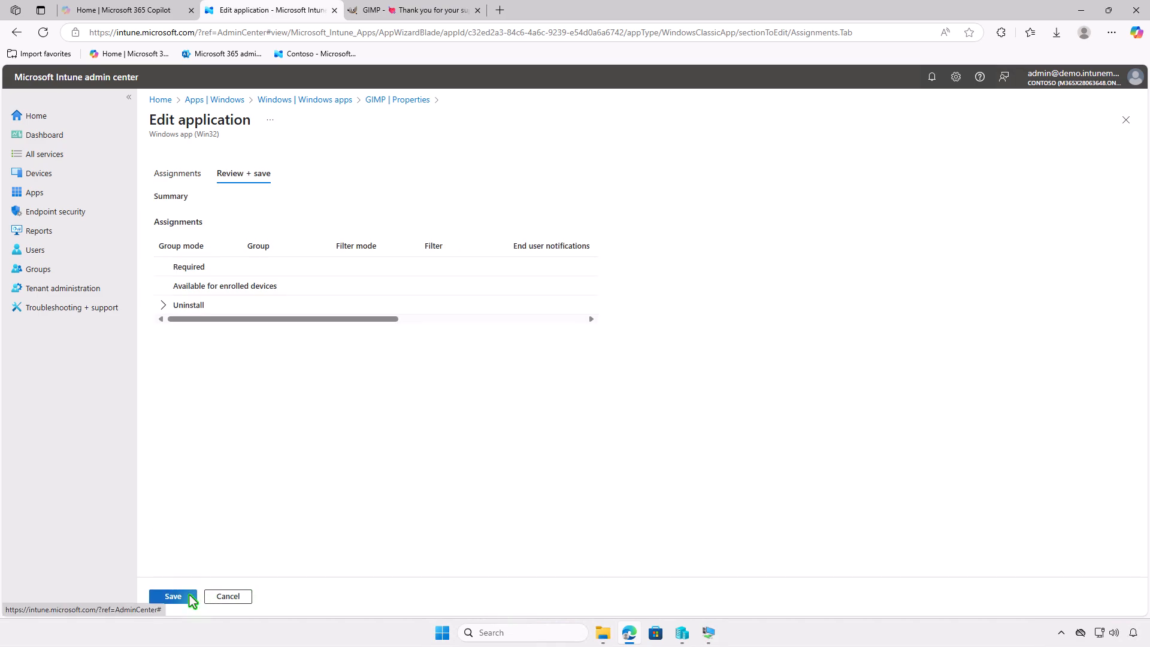
left_click(173, 597)
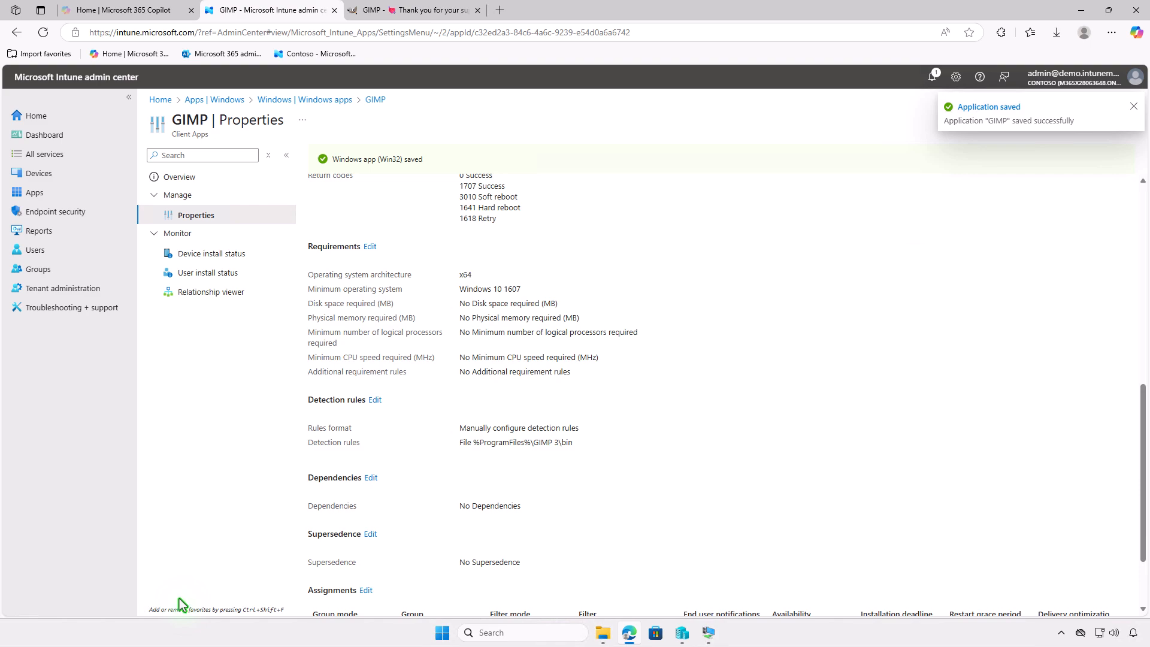
Switch to the WIN10-CTL virtual machine, sync the device from the Company Portal settings and check the notifications
left_click(1081, 11)
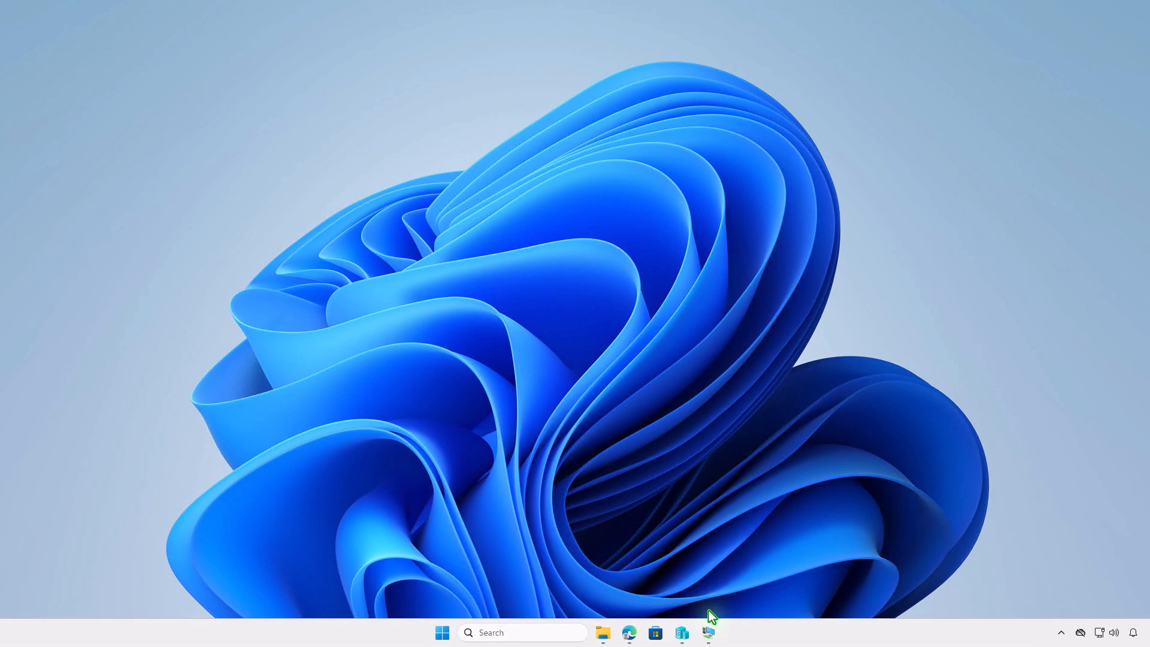
left_click(708, 630)
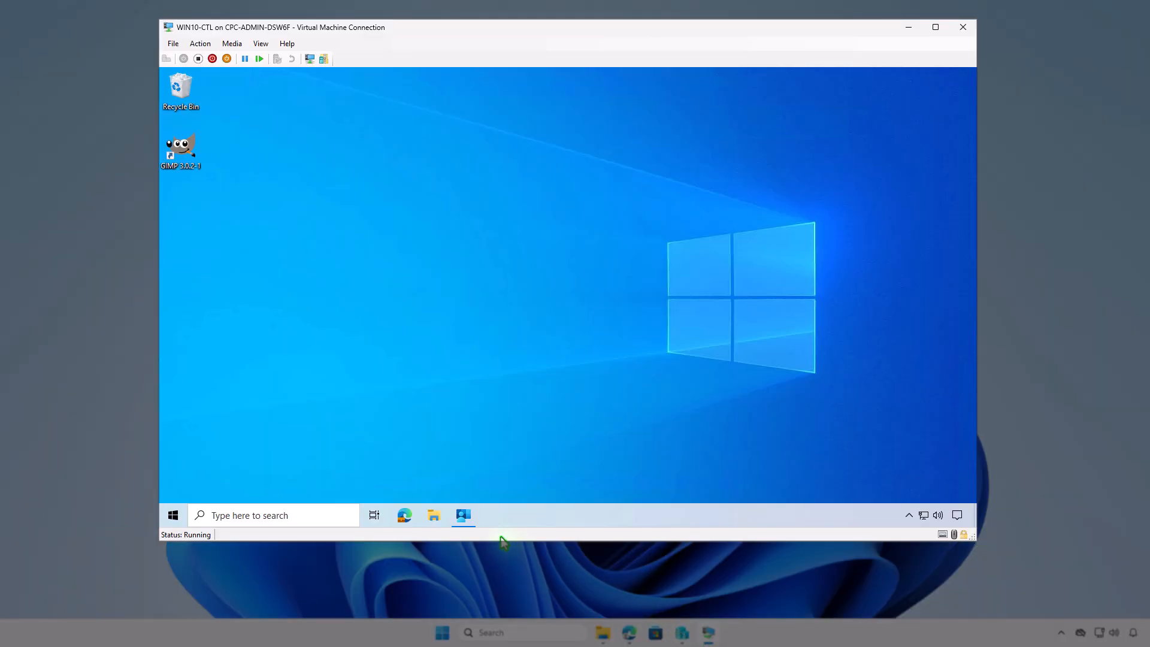
left_click(470, 524)
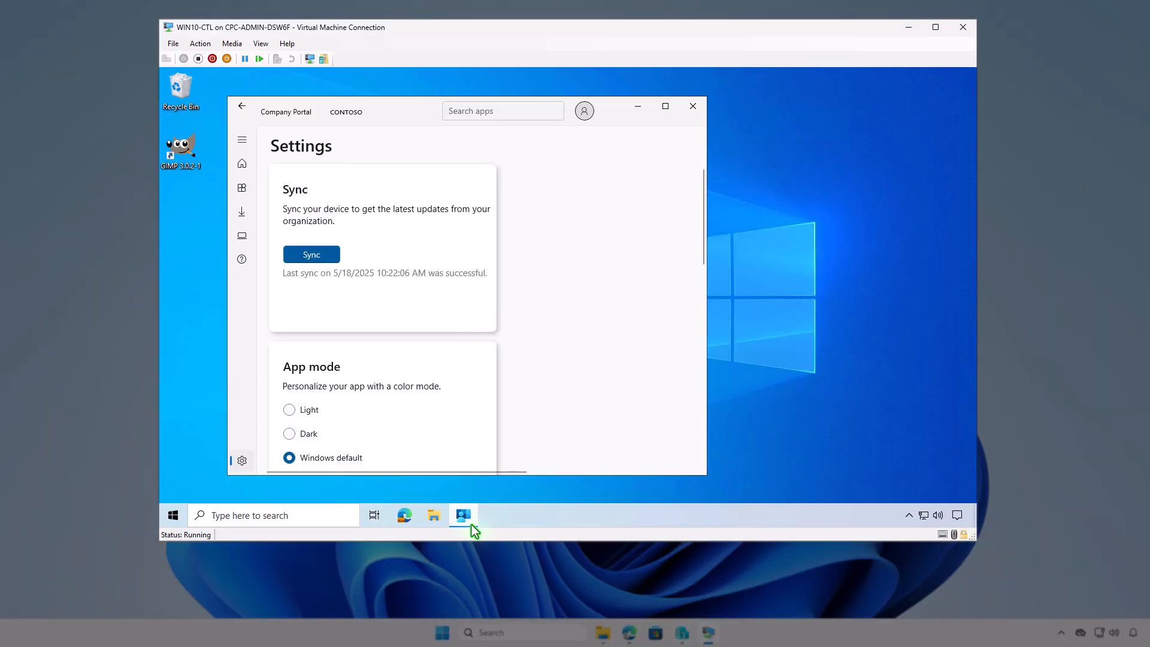
left_click(334, 259)
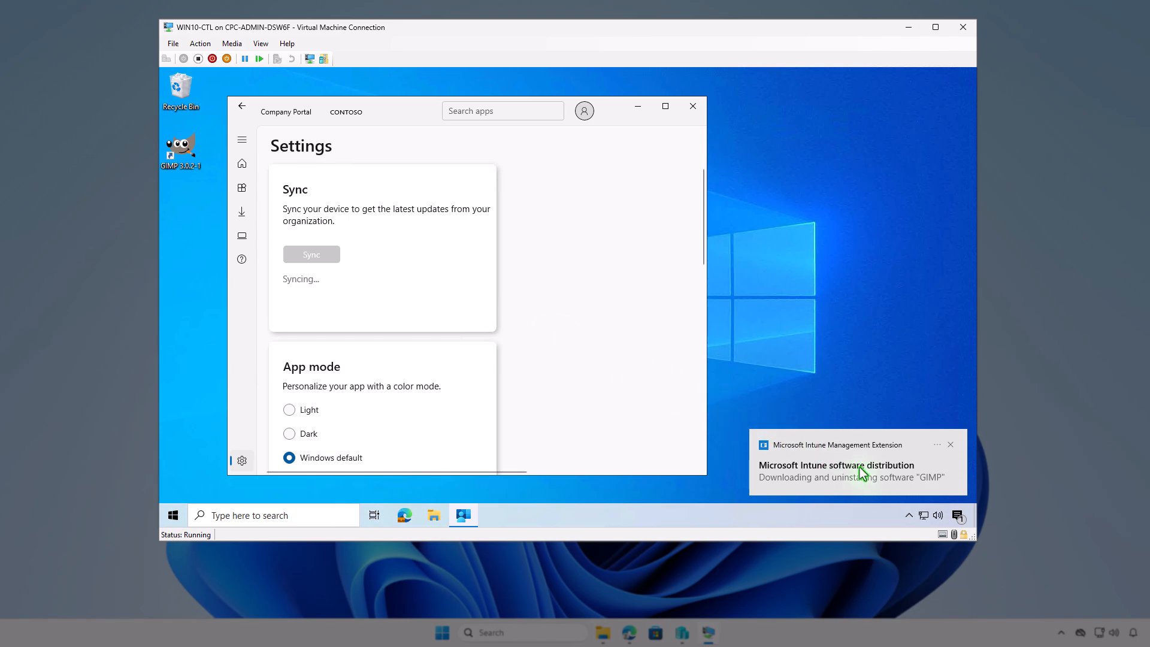
left_click(956, 515)
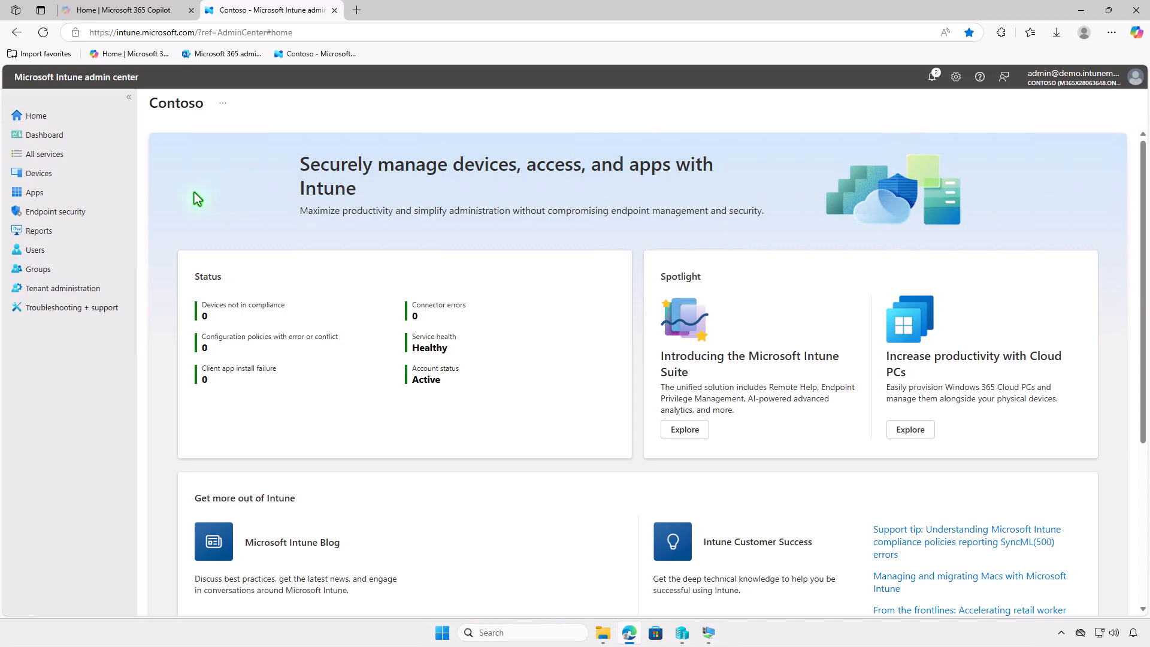
In the Intune admin center, start adding a Windows app of type Microsoft Store app (new)
left_click(87, 193)
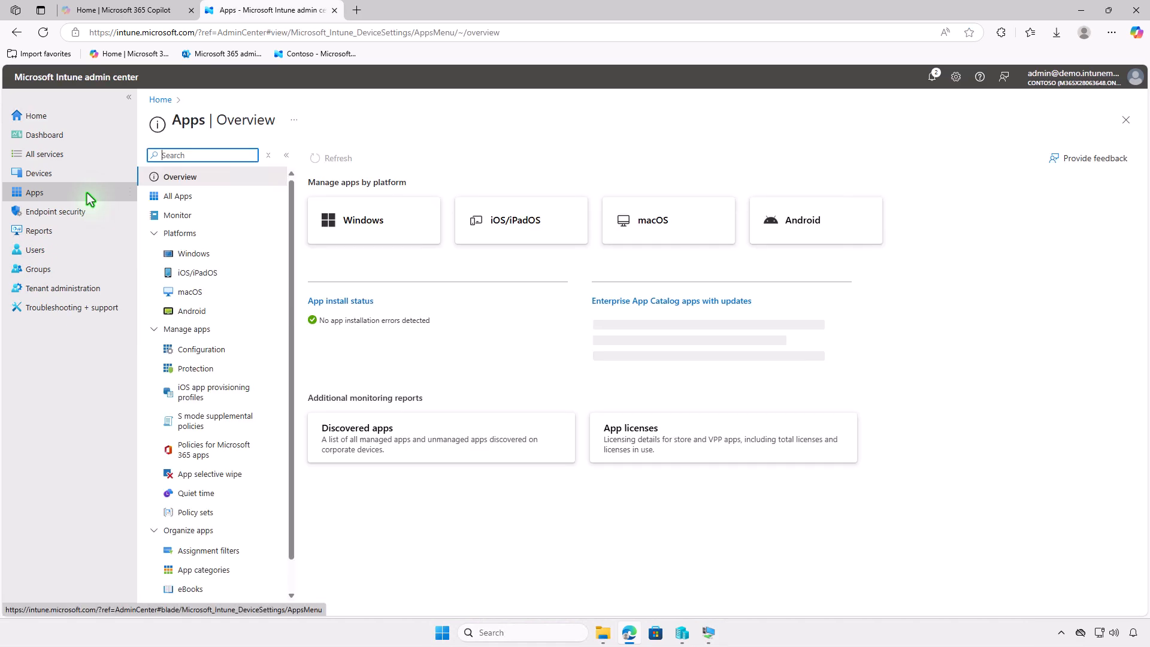
left_click(232, 253)
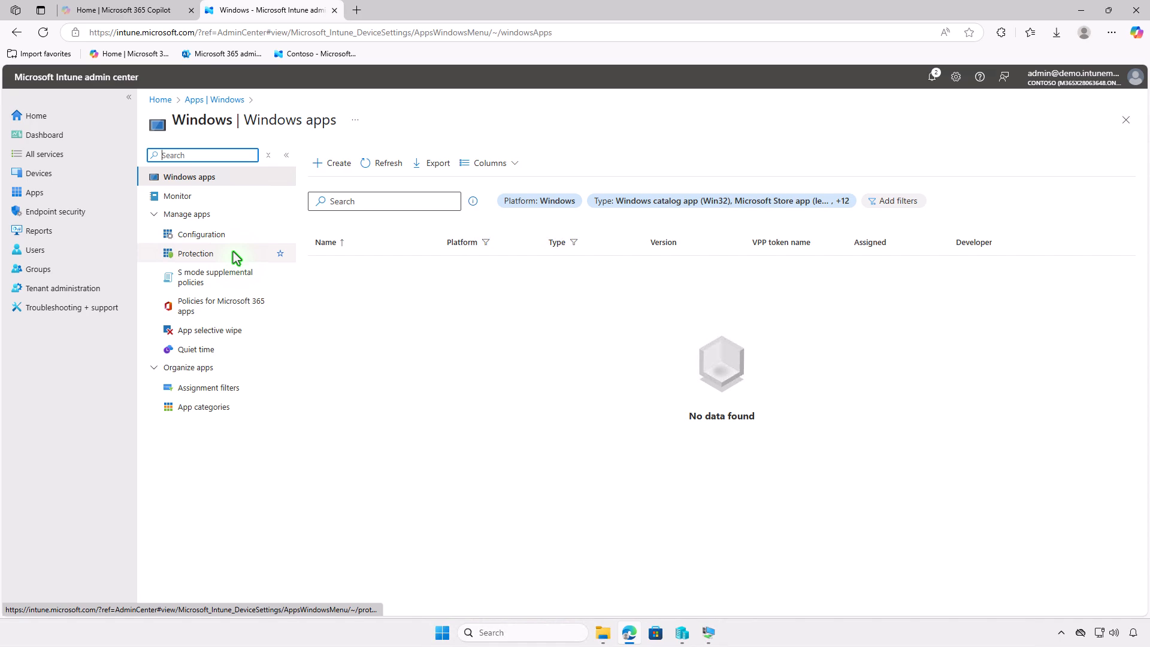
left_click(334, 164)
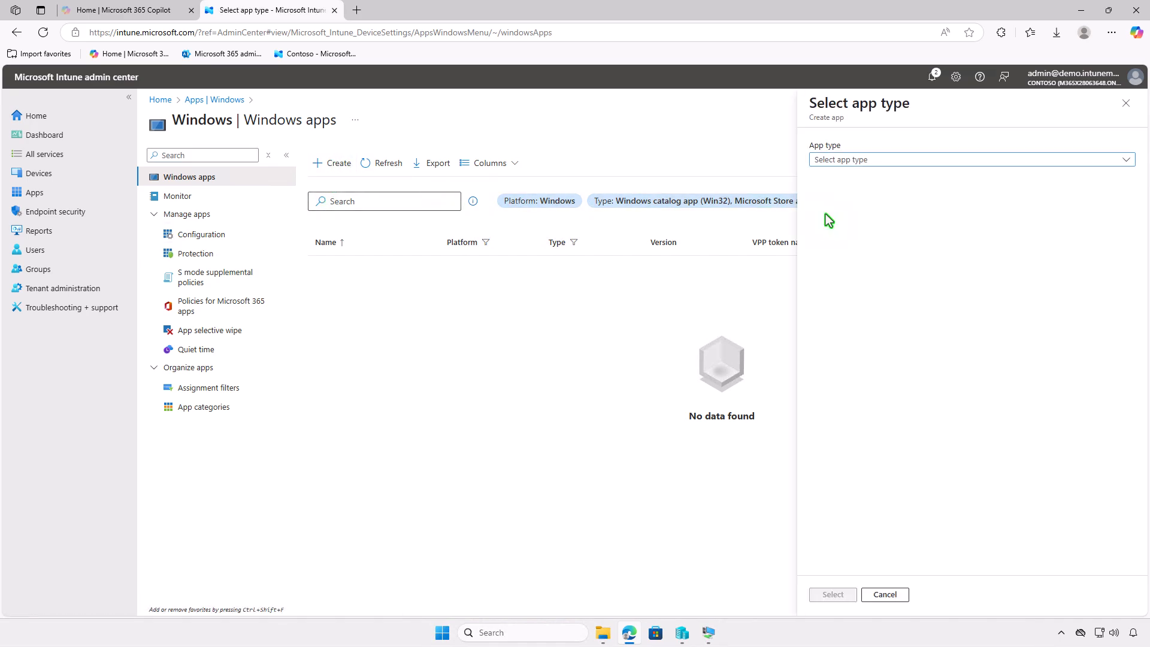
left_click(1009, 159)
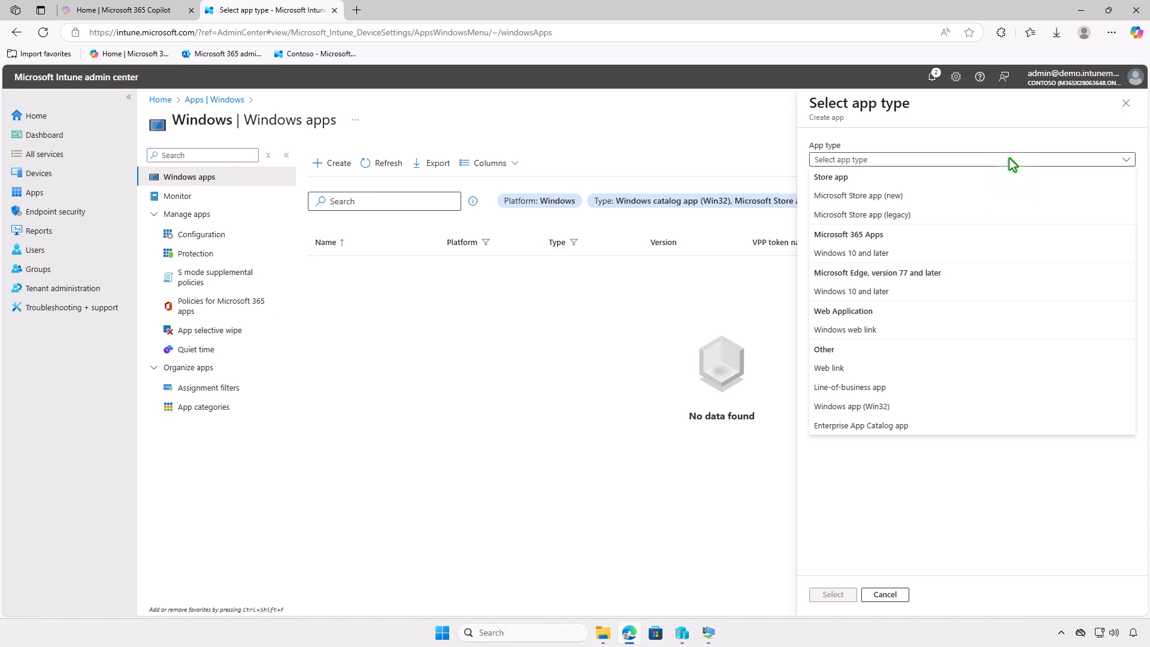
left_click(987, 197)
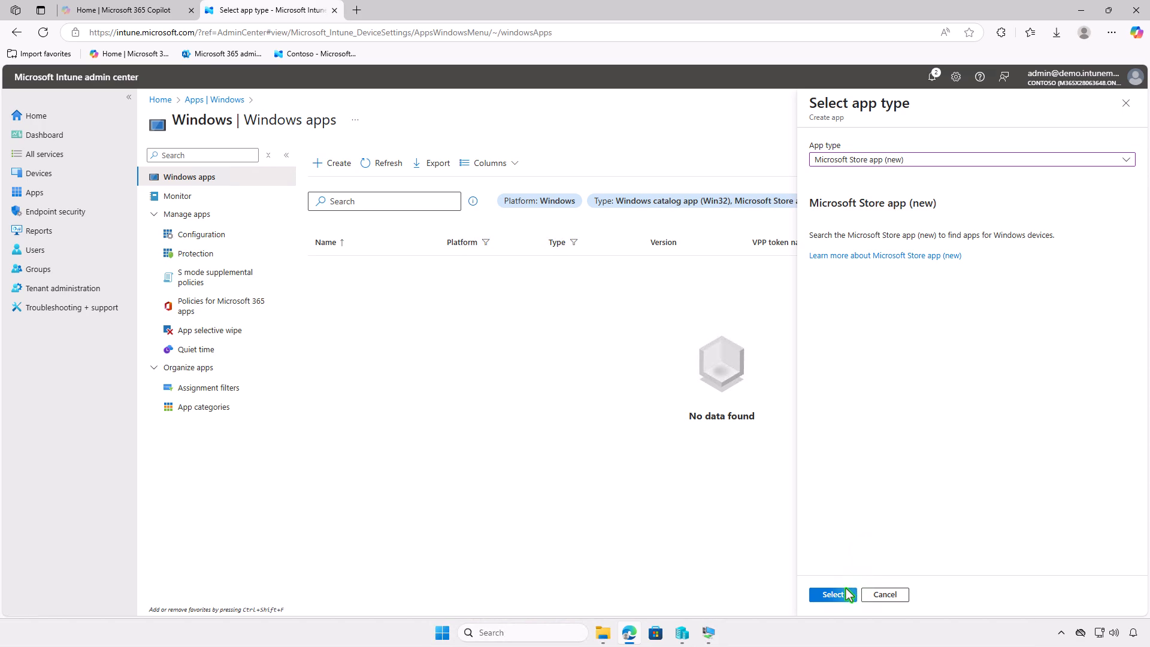
left_click(833, 594)
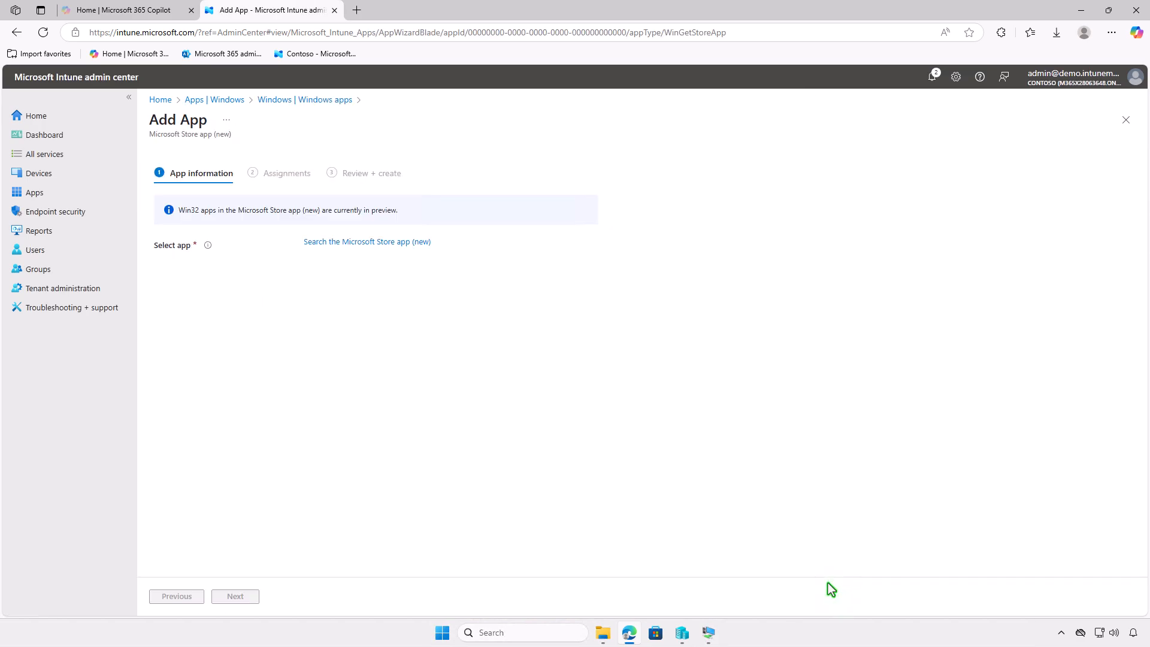
Search the Microsoft Store for GIMP, choose the non-preview GIMP app, and set its install behavior to System
left_click(412, 243)
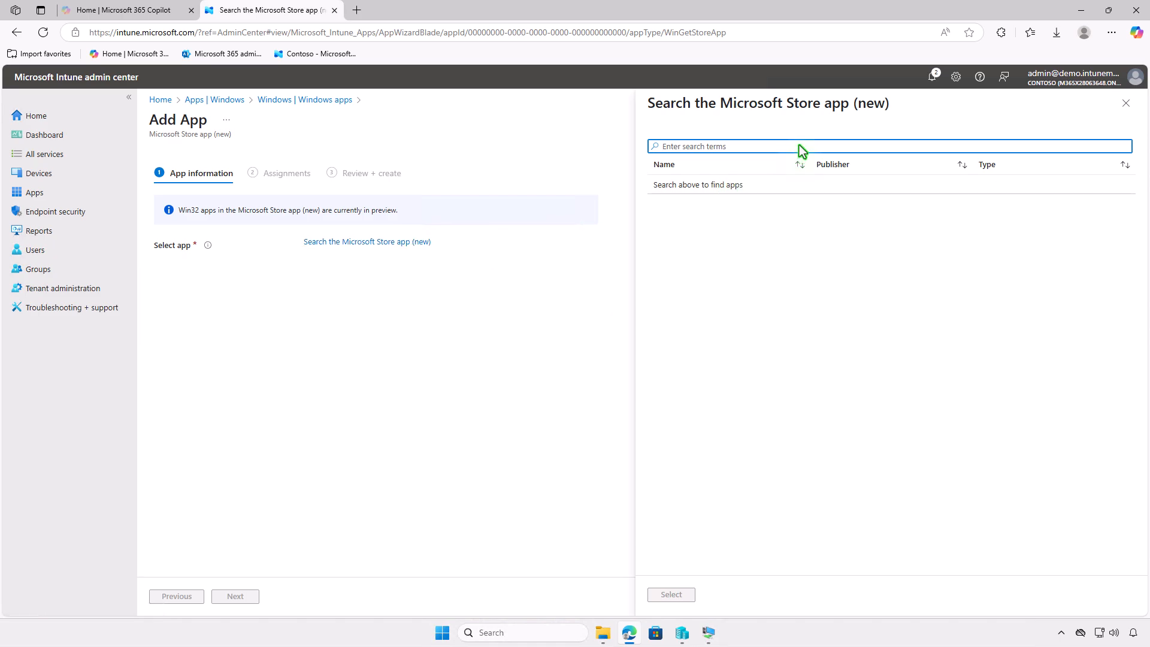
type("GIMP")
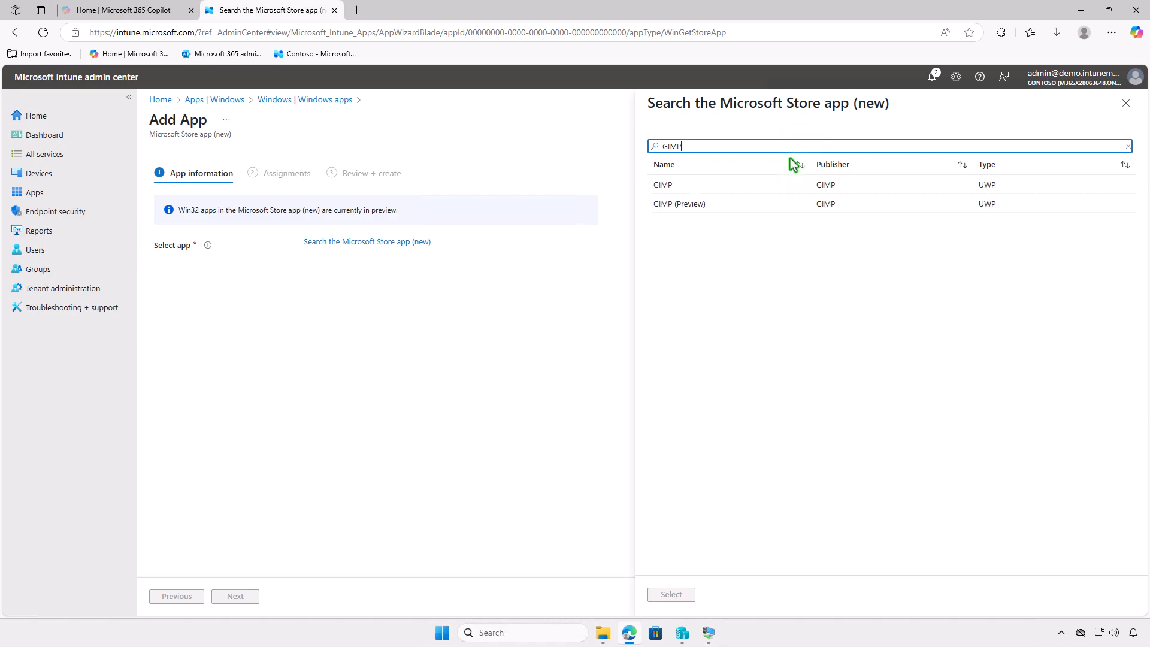
left_click(777, 185)
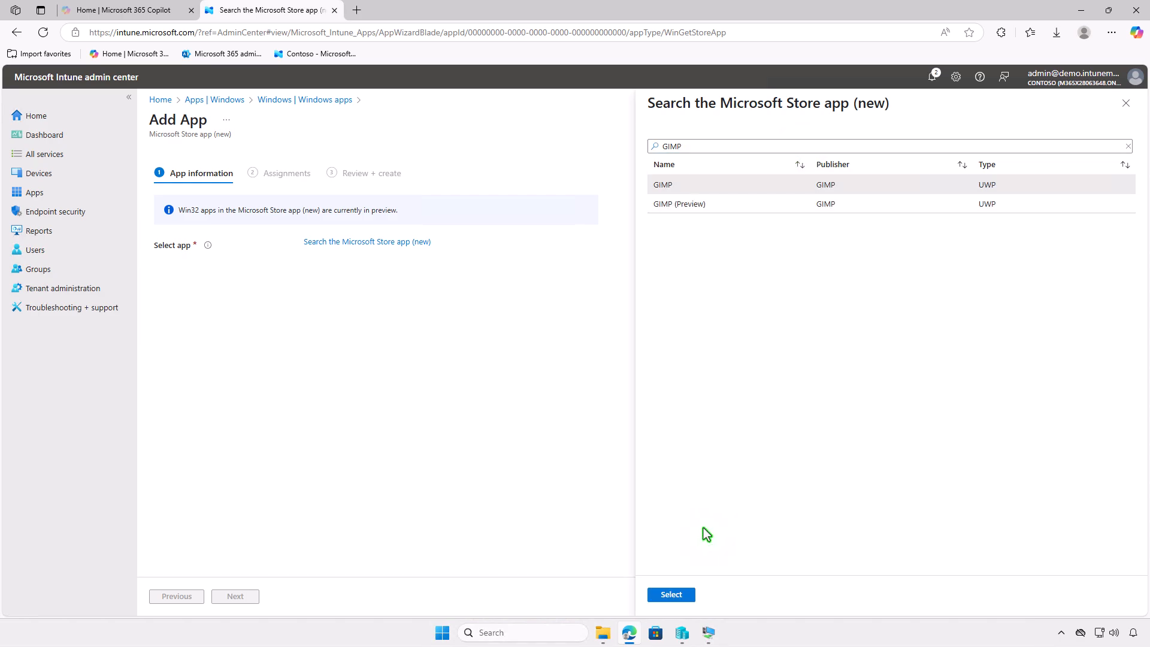
left_click(686, 593)
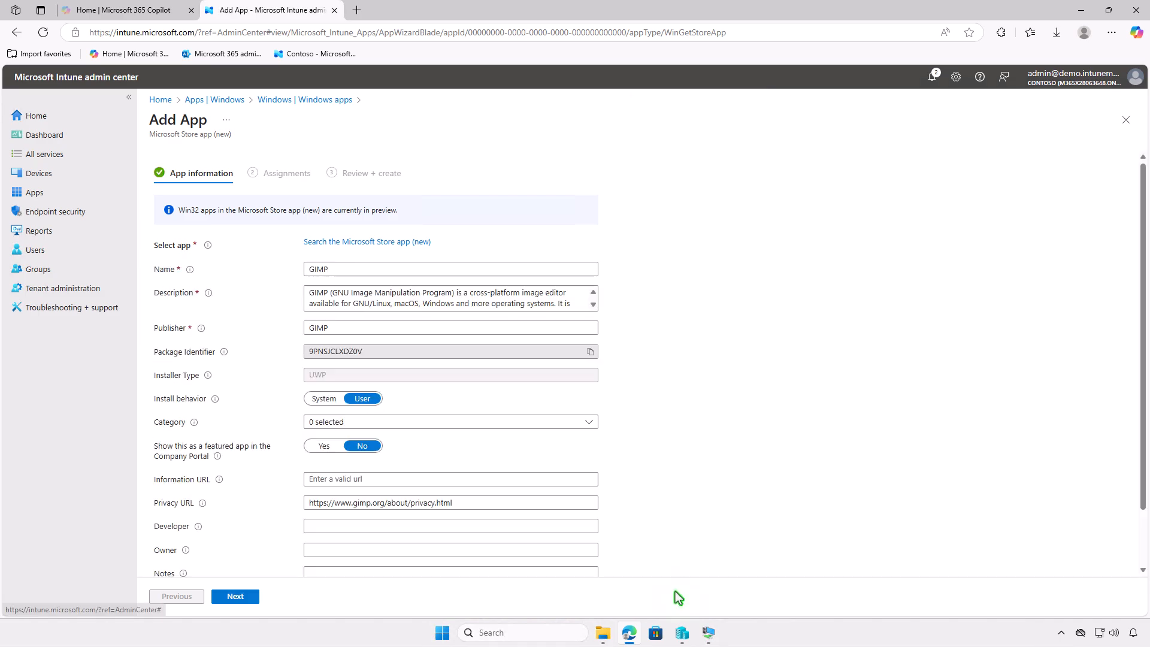
scroll(644, 516, "down", 1)
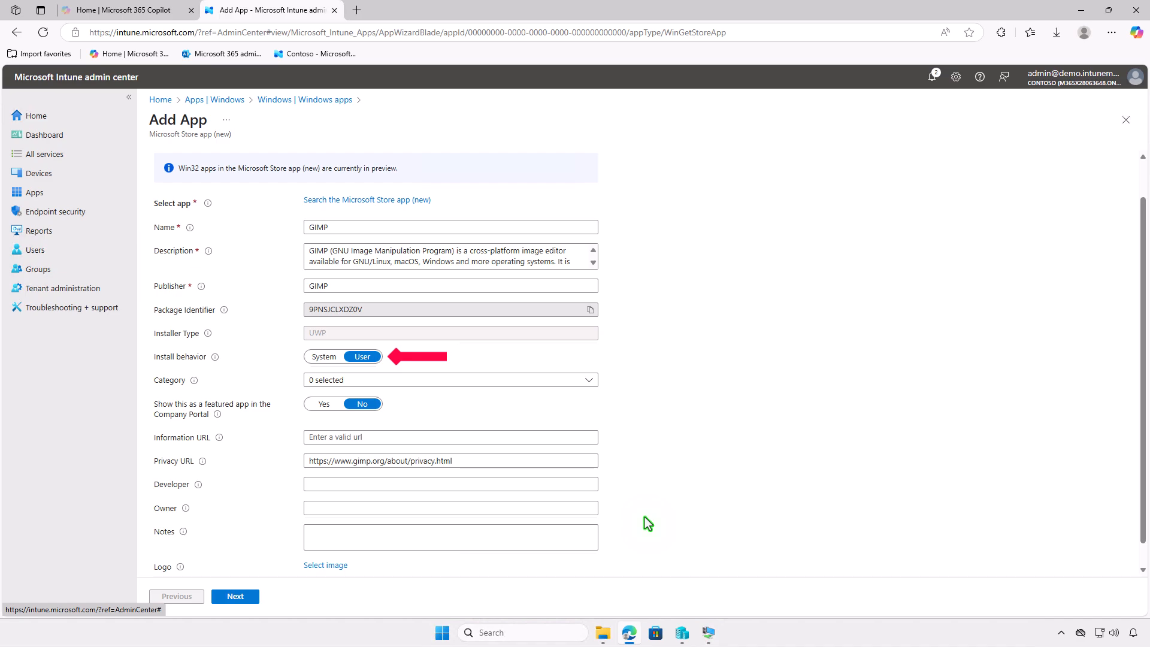
left_click(336, 356)
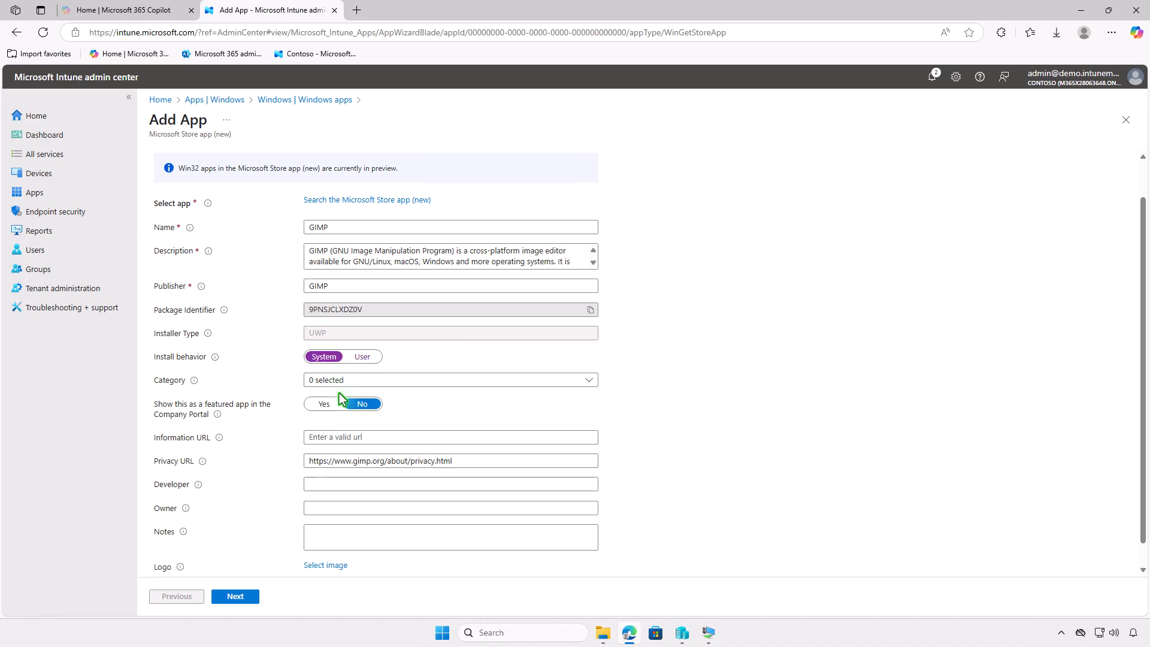
Upload The_GIMP_icon_-_v3.0.svg.png from Downloads as the app's logo
left_click(337, 567)
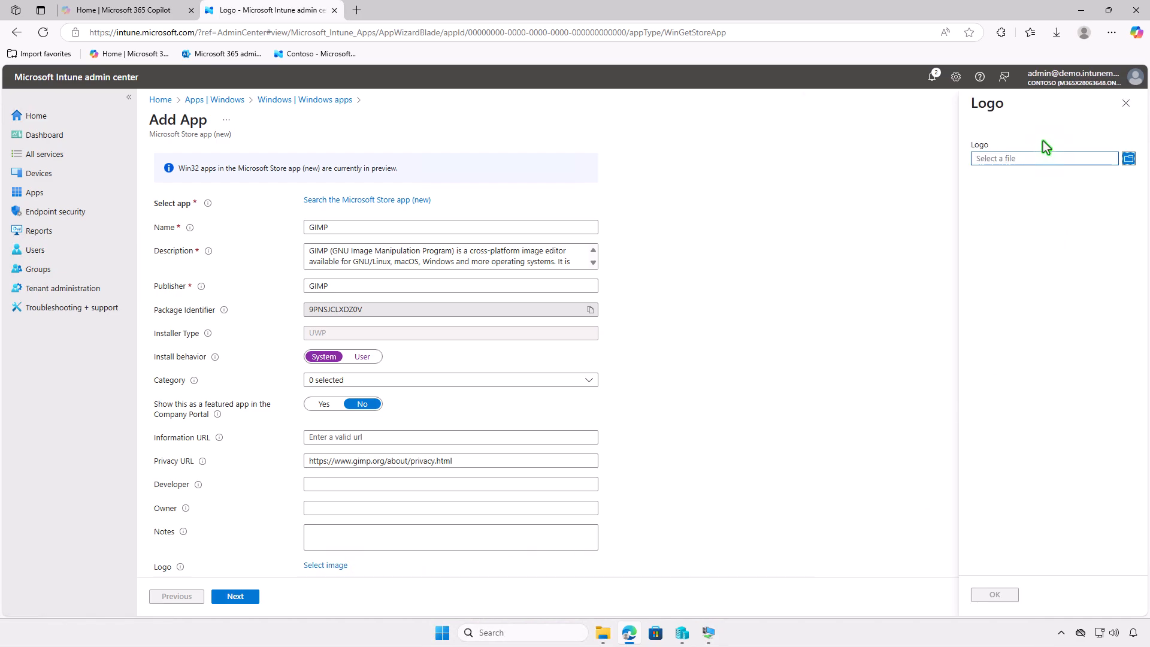
left_click(1040, 157)
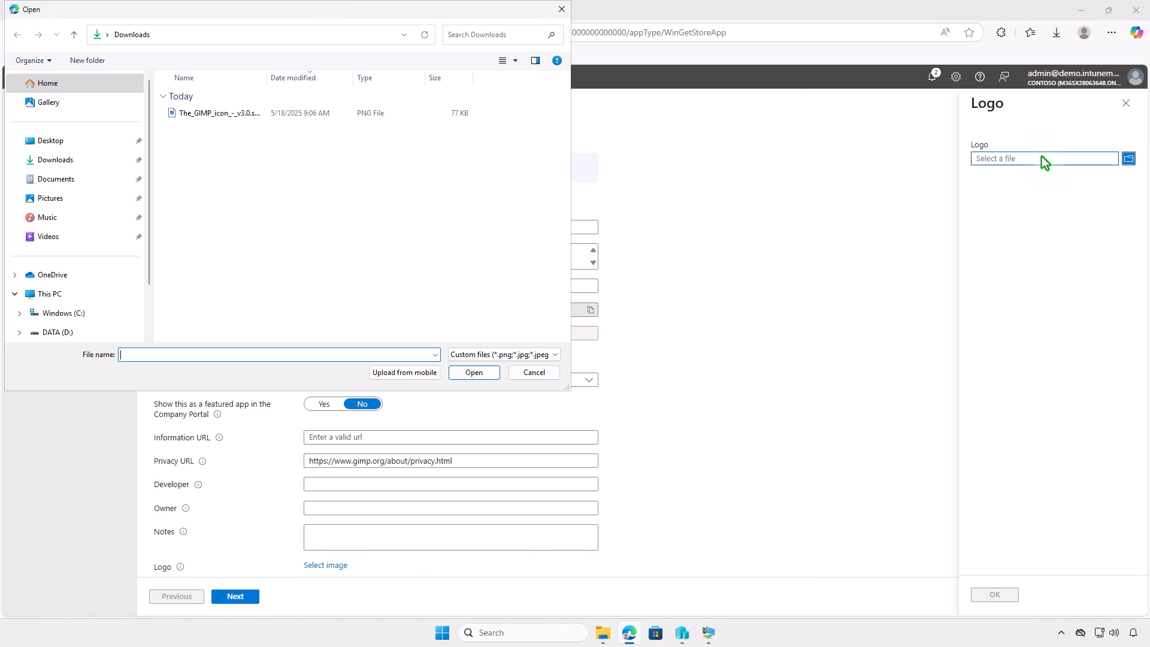
left_click(282, 113)
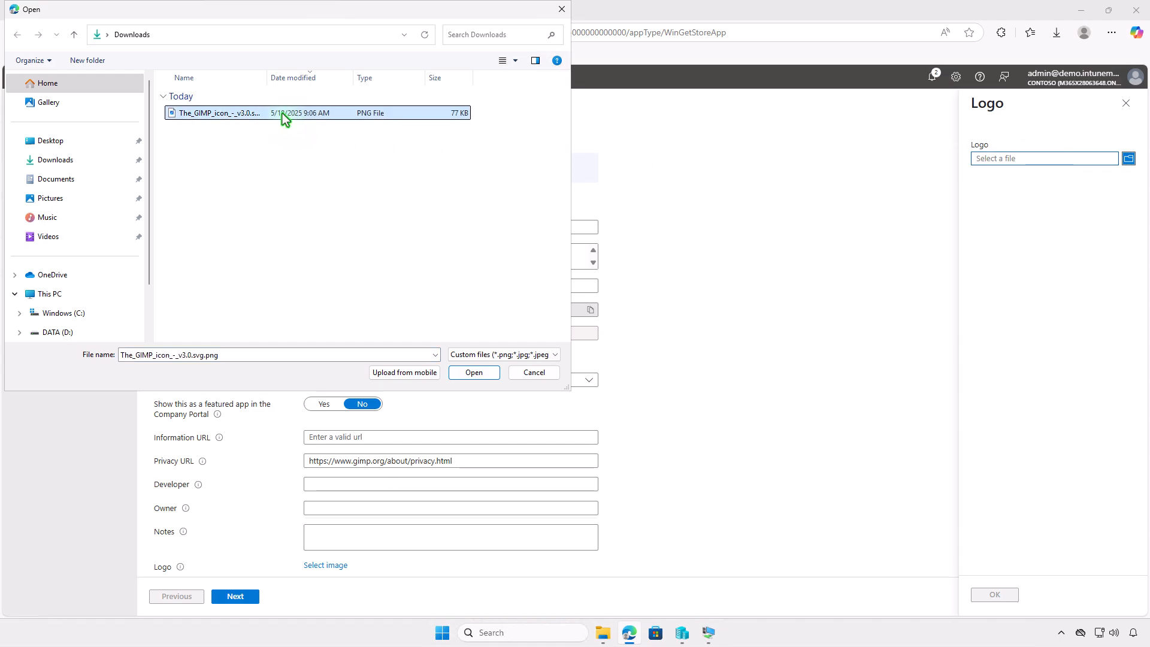
left_click(474, 372)
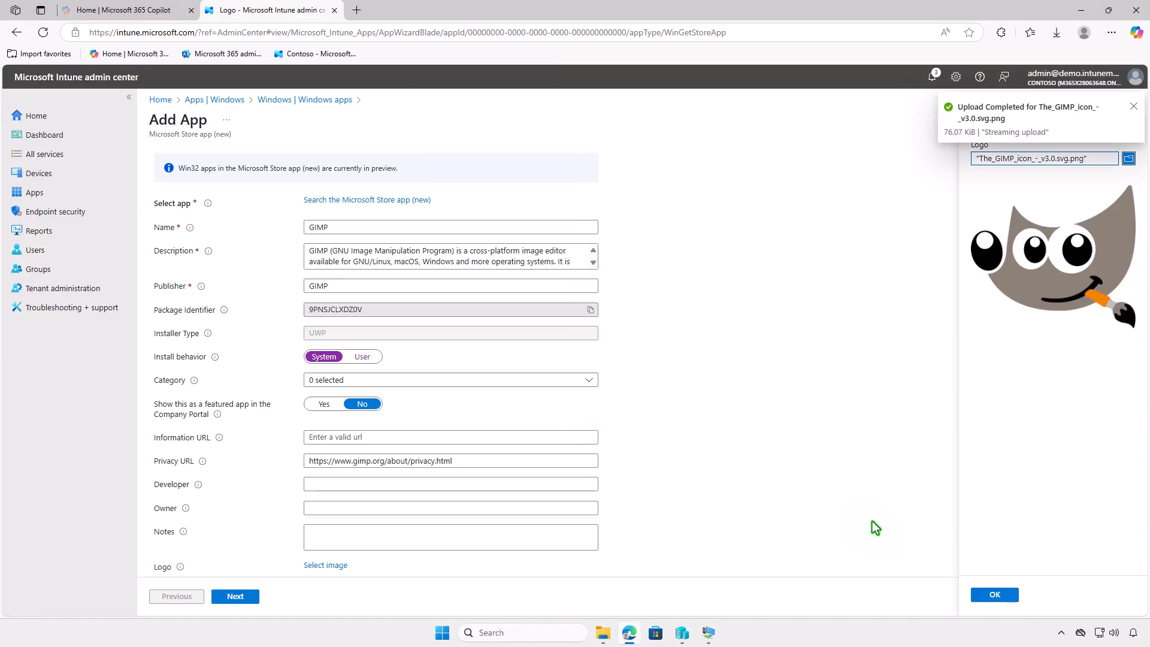
left_click(994, 596)
scroll(612, 501, "down", 2)
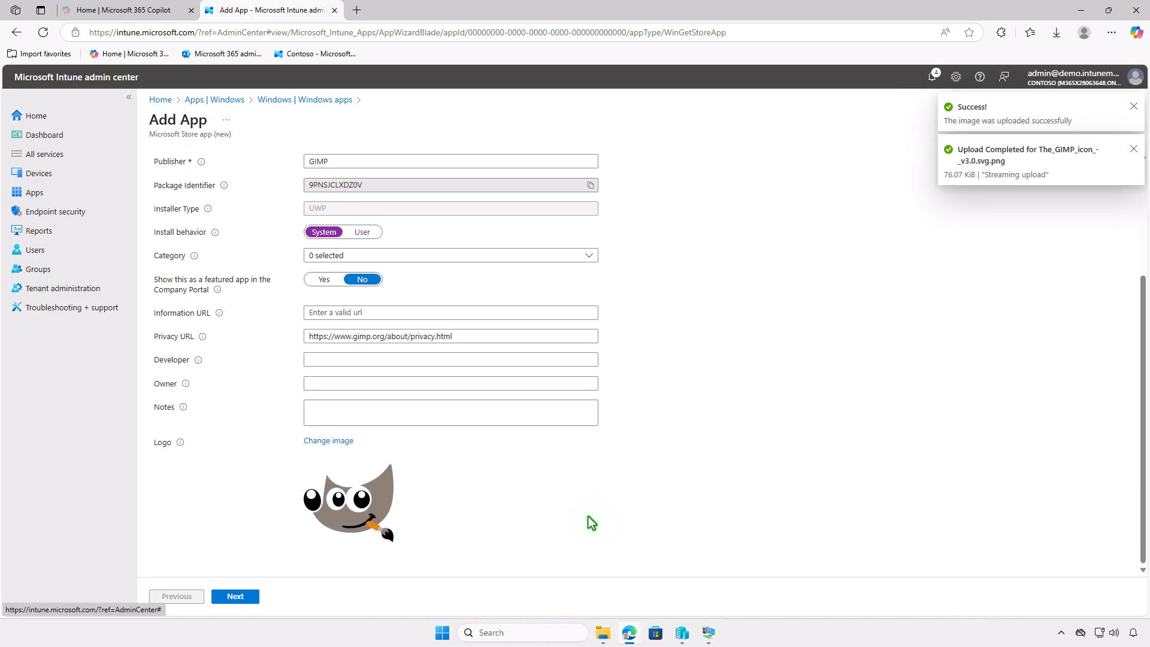
Make the GIMP Store app available for enrolled devices to the Test_Users group and create the app
left_click(248, 596)
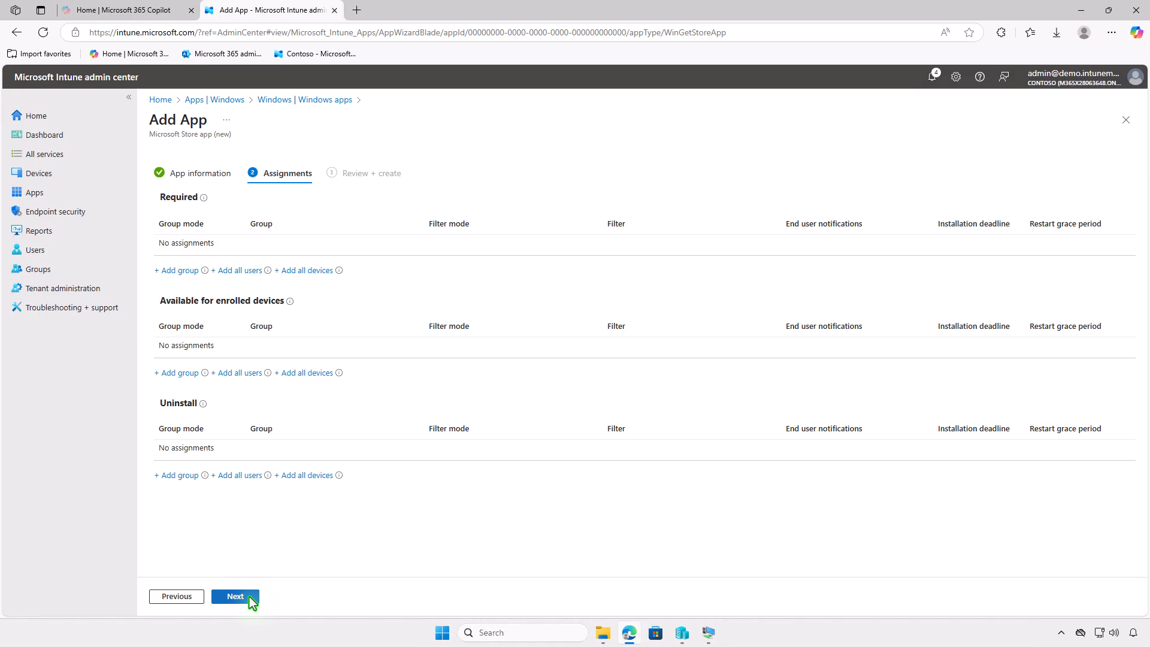
left_click(190, 374)
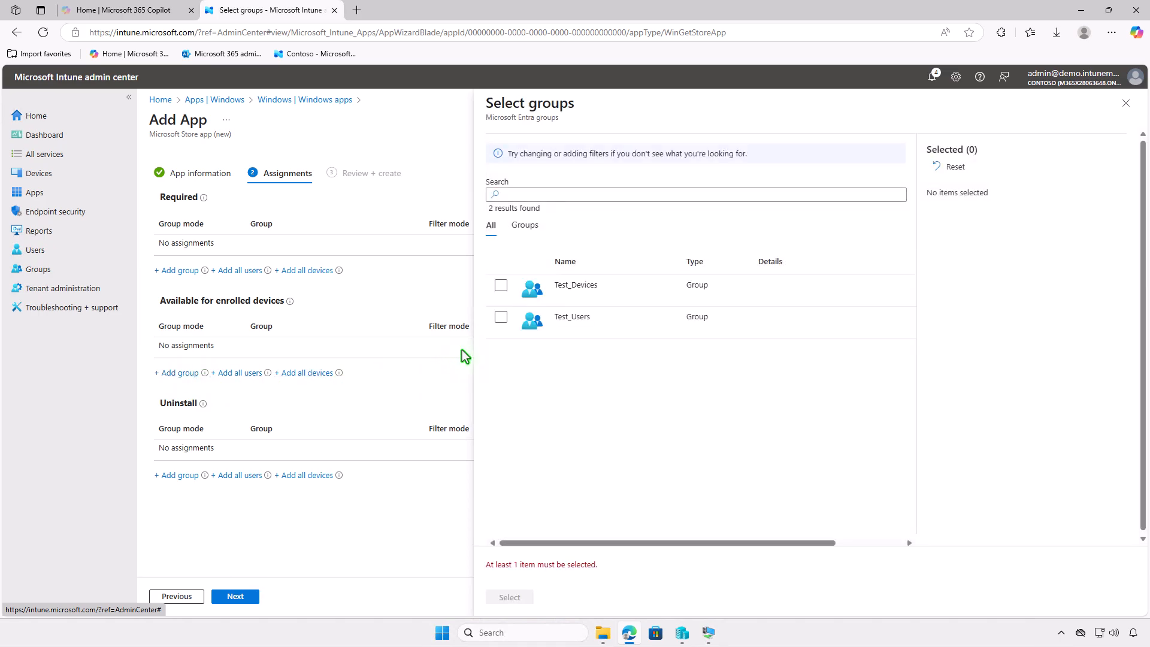
left_click(500, 318)
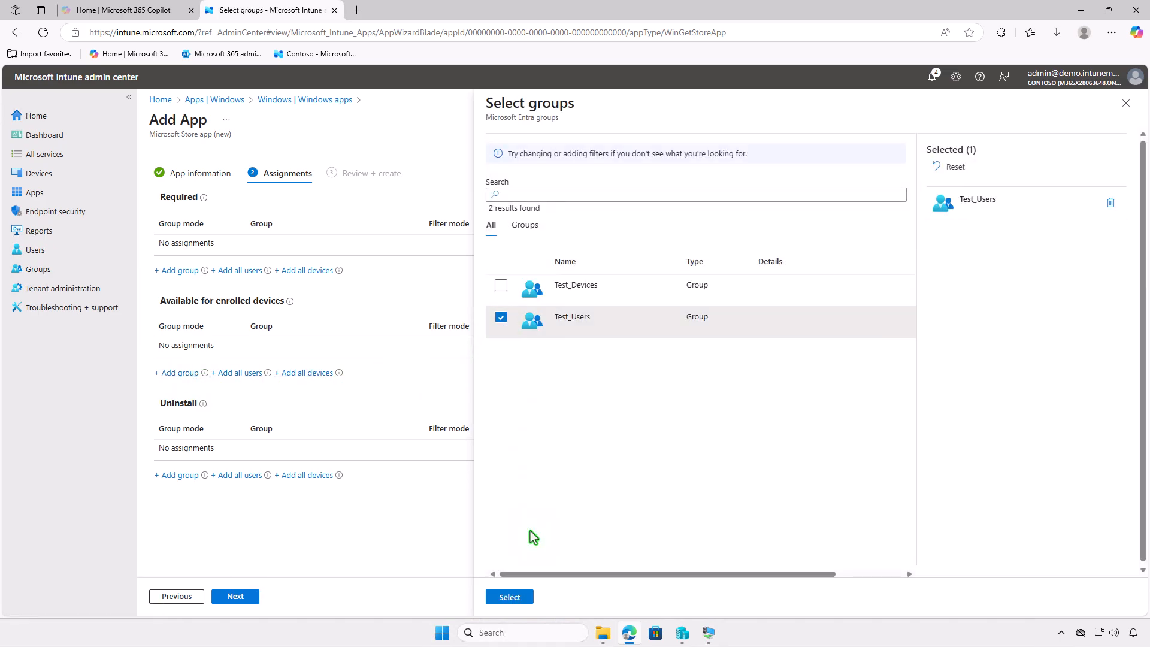
left_click(509, 597)
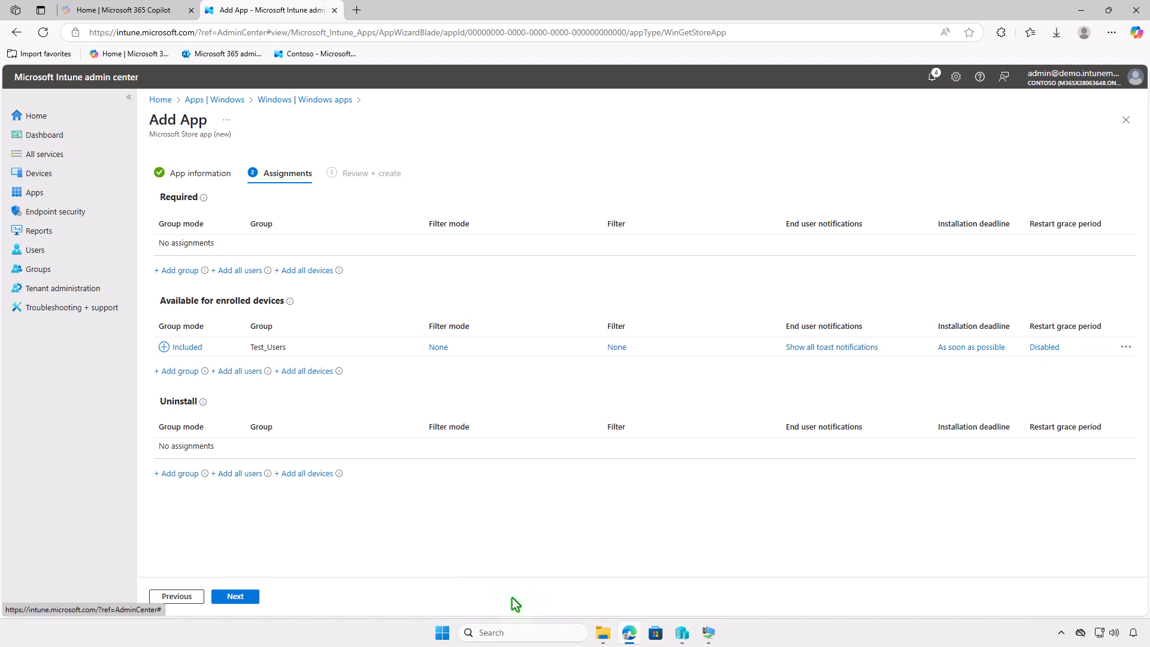
left_click(251, 597)
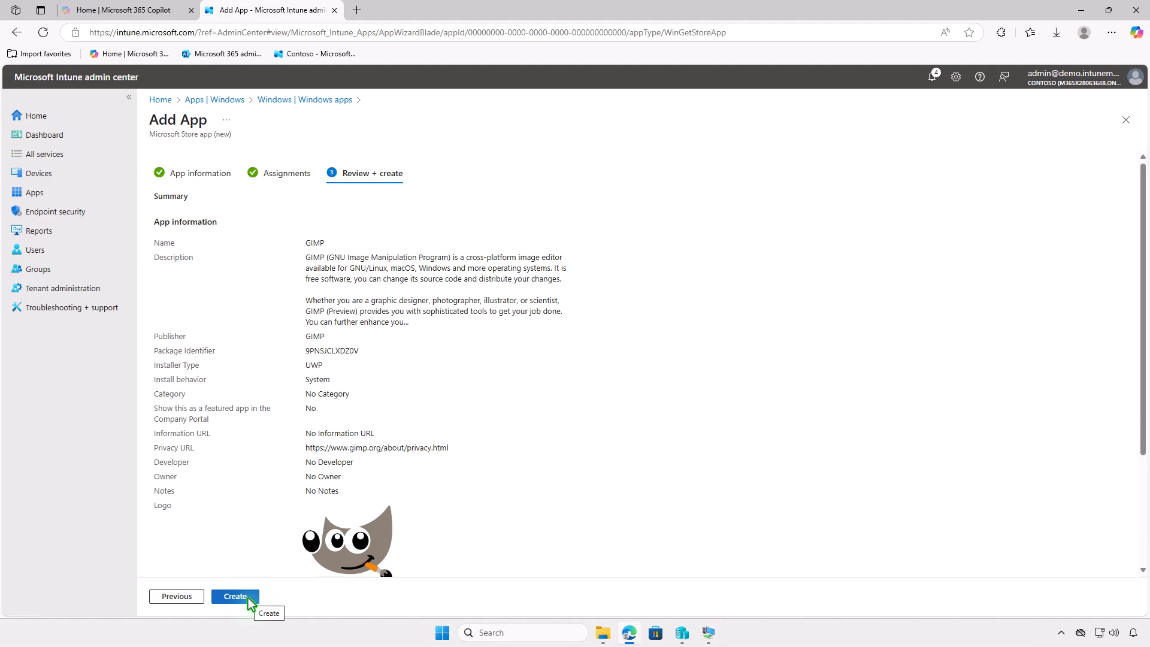
left_click(249, 597)
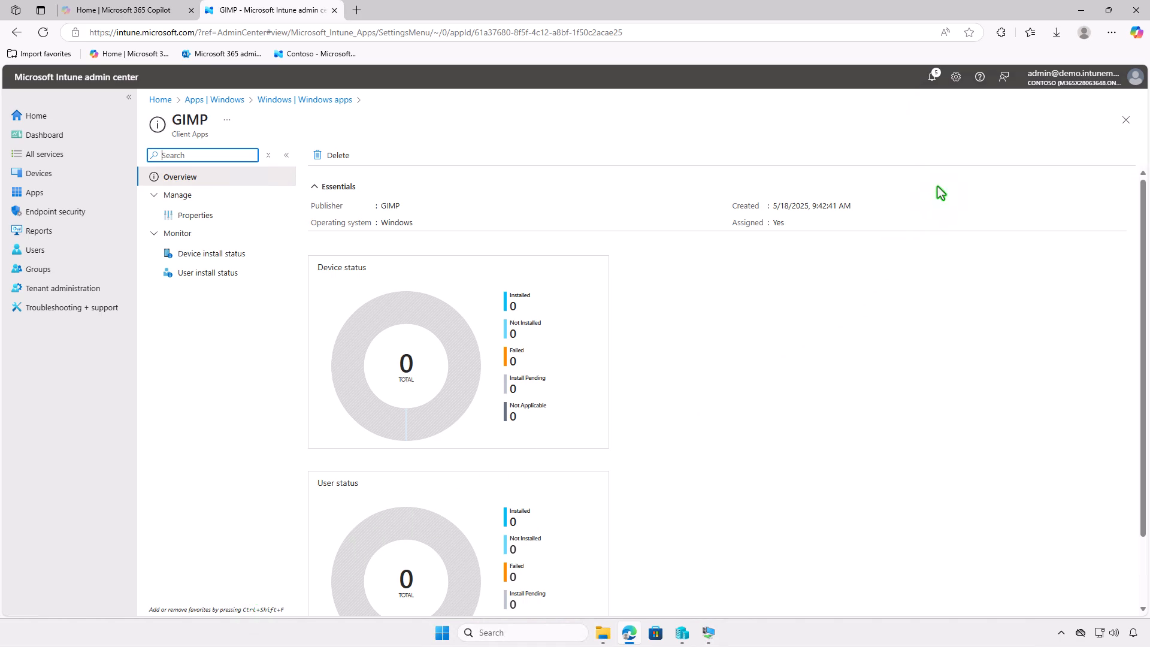
Switch to the WIN10-CTL virtual machine and install GIMP from the Company Portal's app list
left_click(1077, 12)
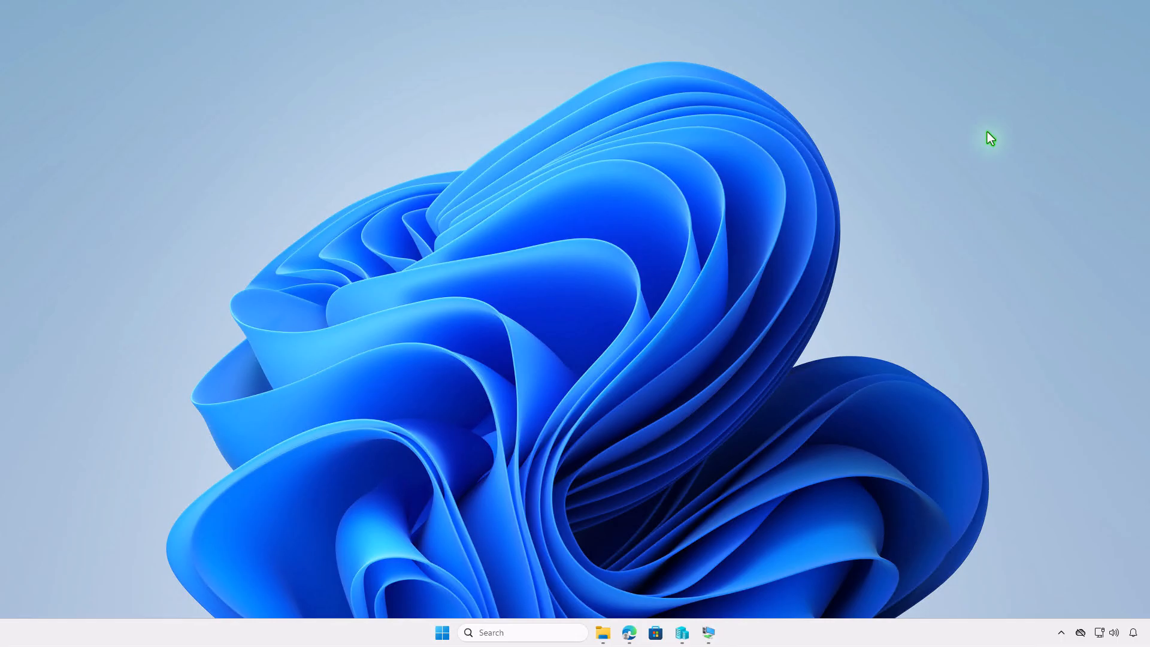
left_click(709, 632)
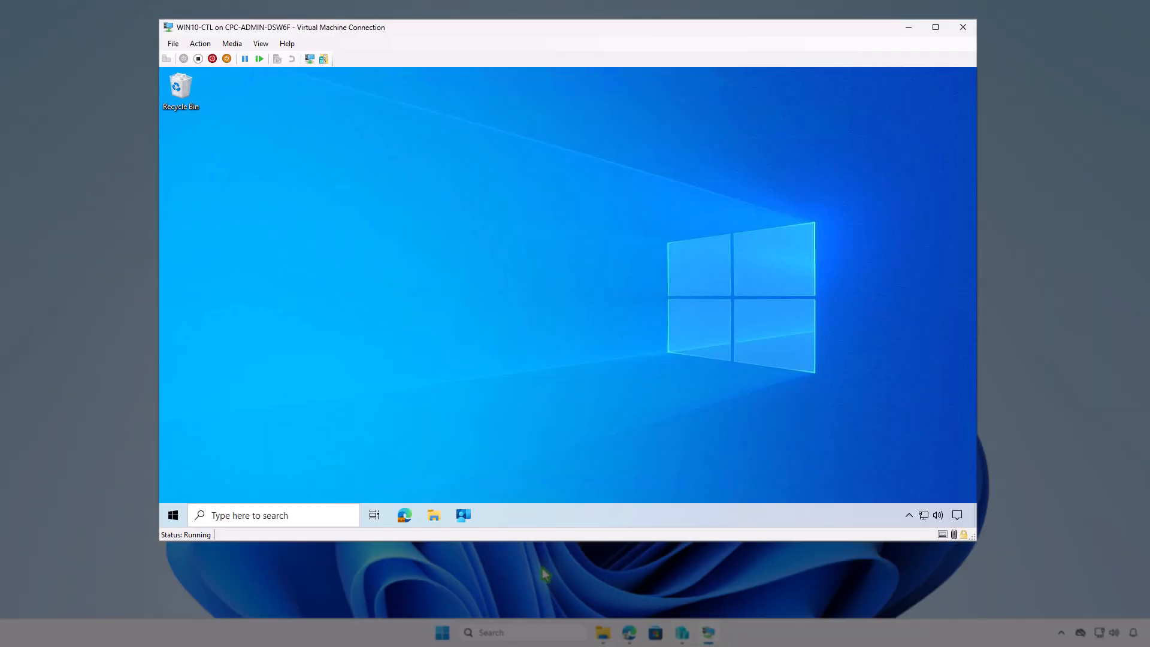
left_click(465, 517)
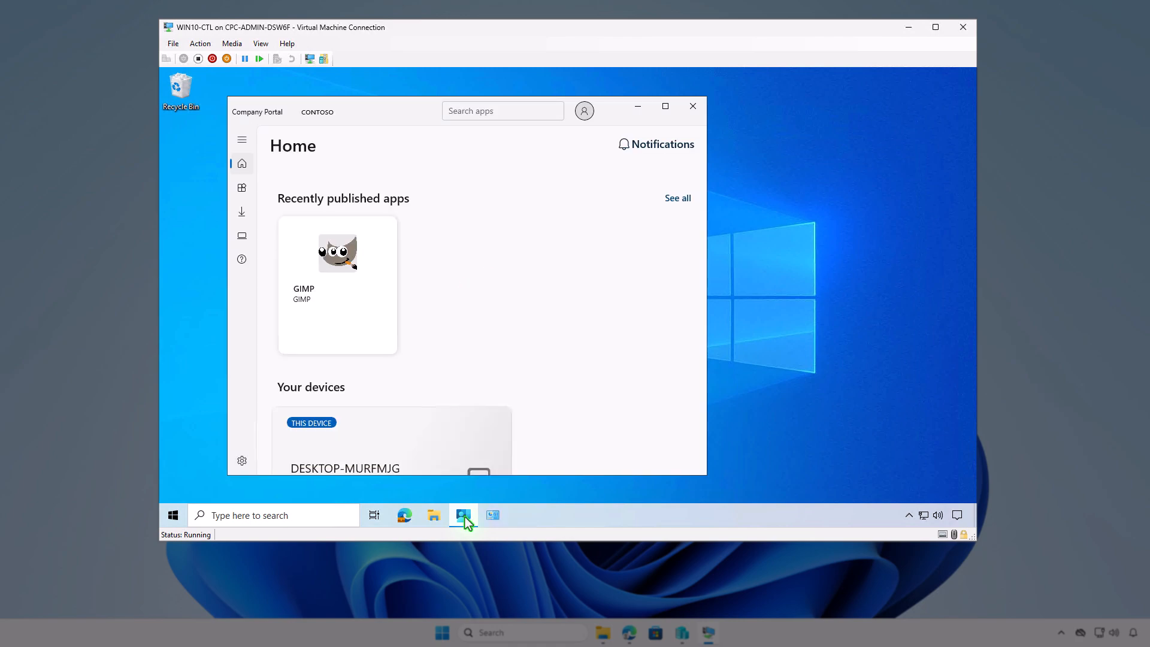
left_click(242, 188)
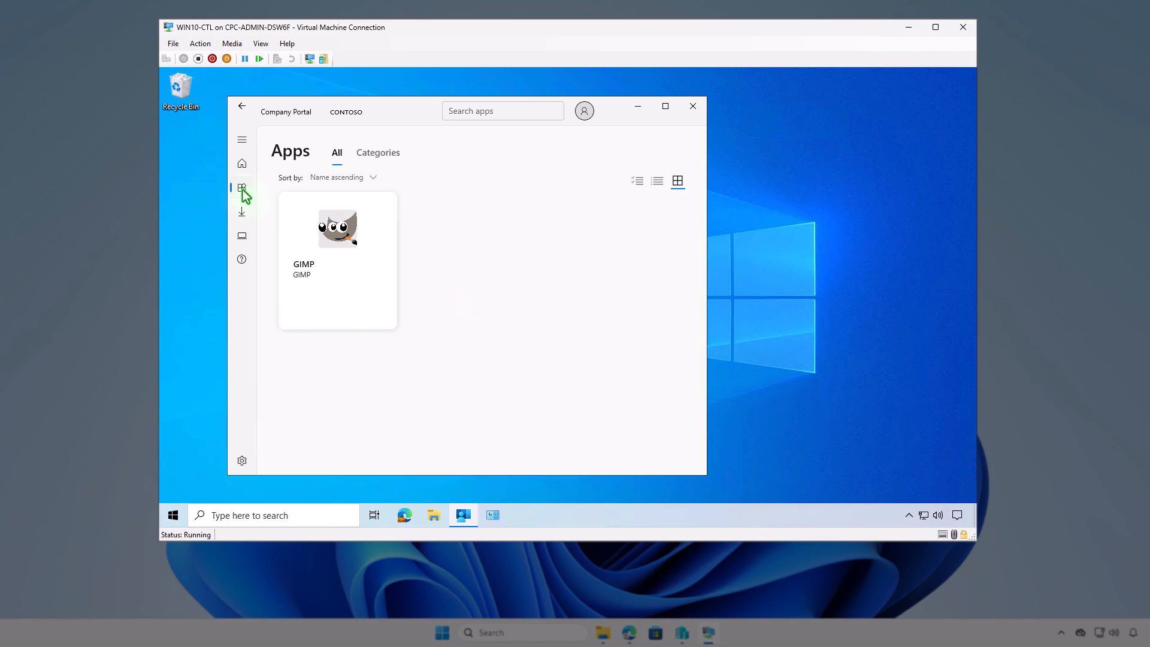
left_click(330, 287)
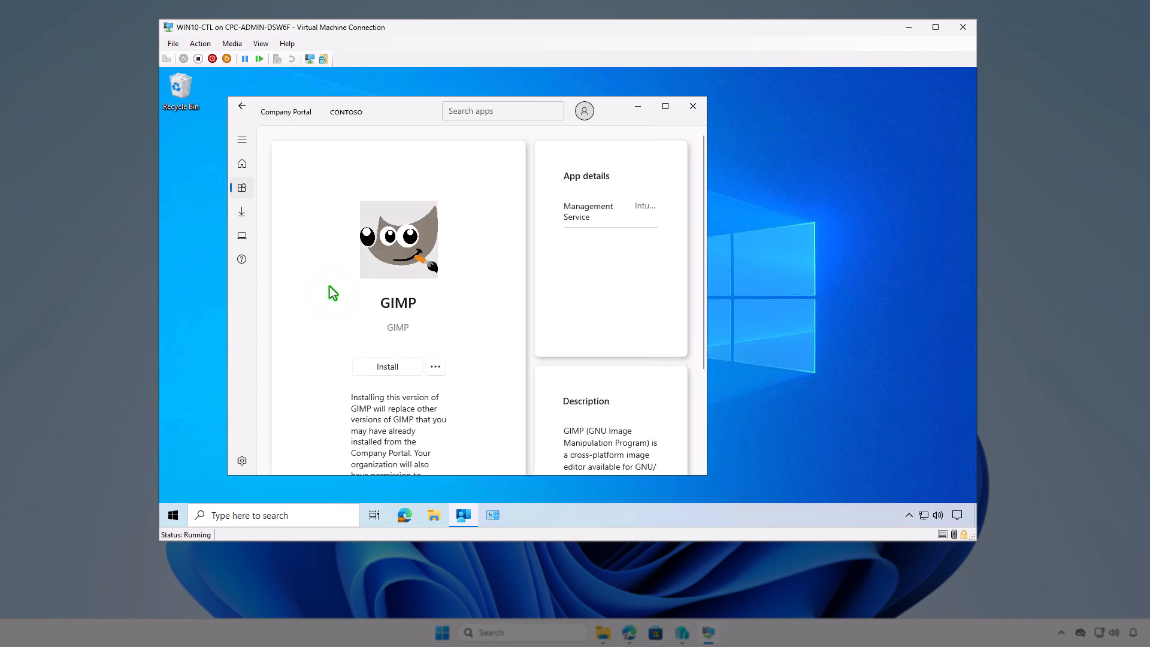
left_click(406, 368)
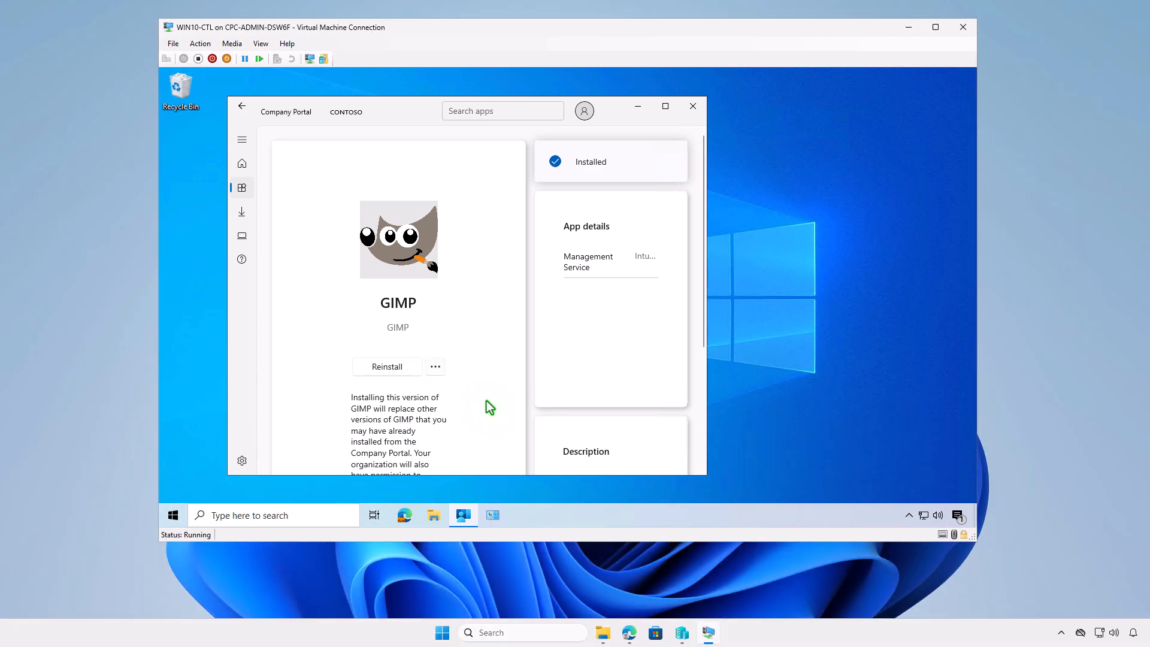
Return to the Intune admin center and remove Test_Users from GIMP's Available for enrolled devices assignments
left_click(631, 634)
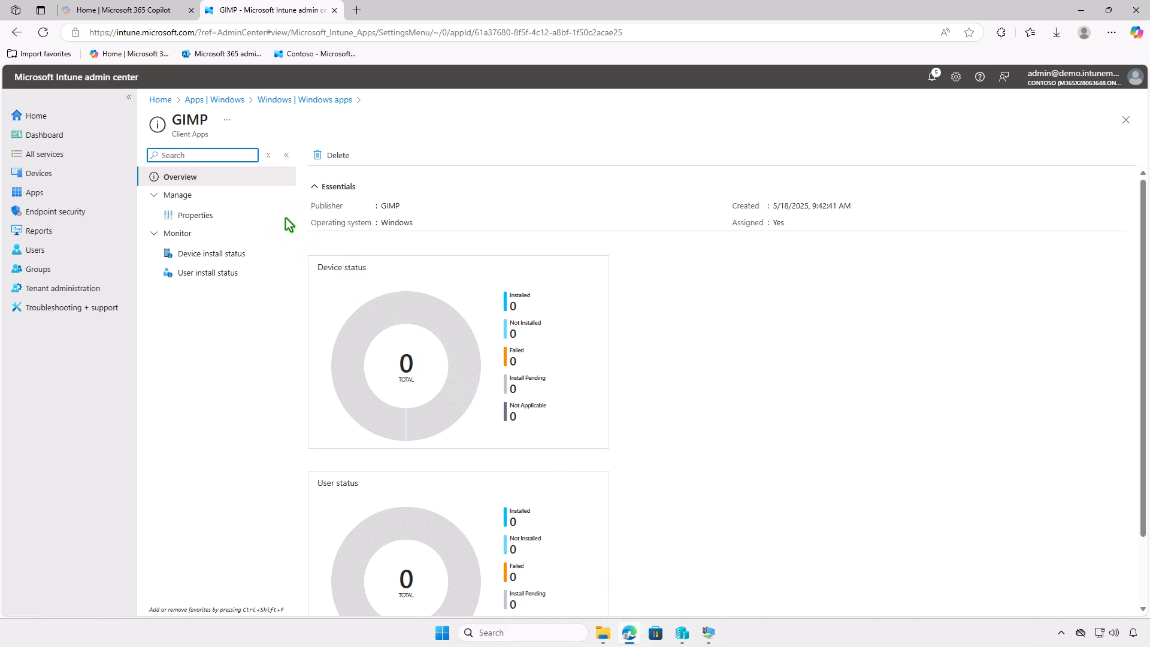
left_click(243, 215)
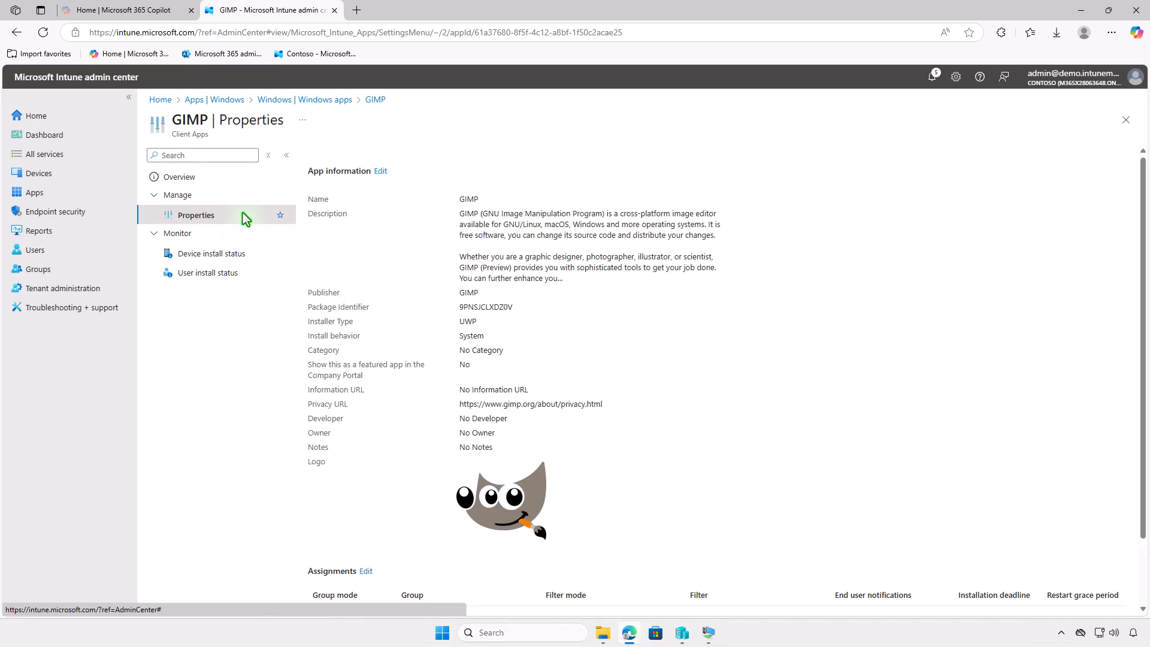
scroll(597, 477, "down", 1)
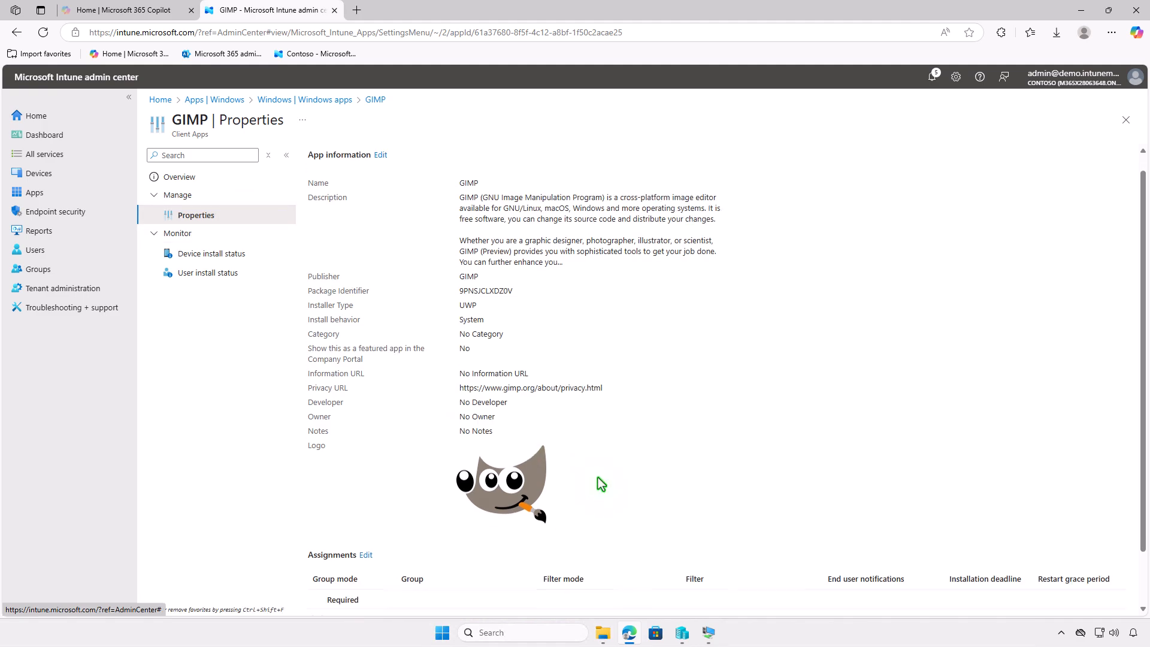
left_click(365, 492)
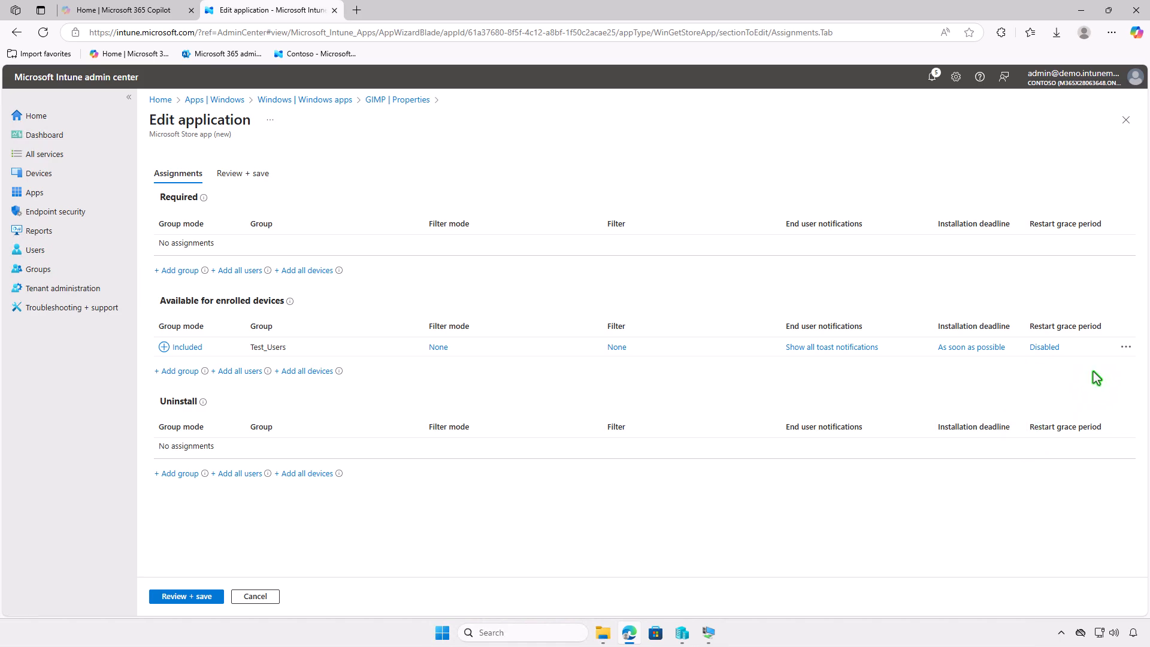
left_click(1126, 346)
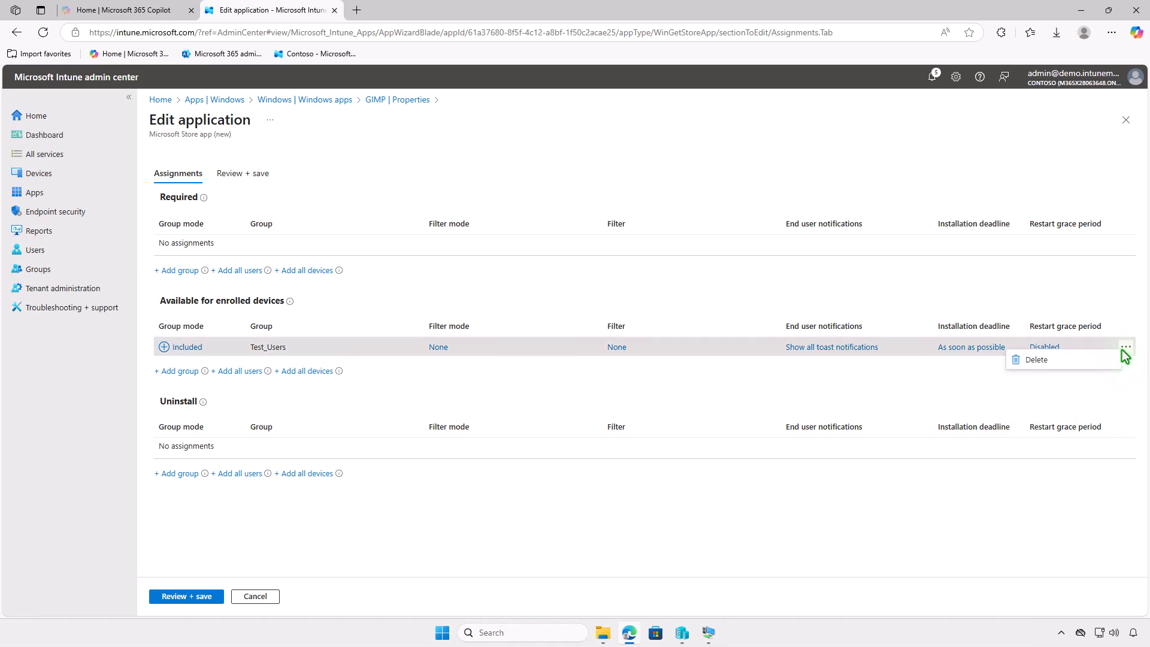
left_click(1084, 360)
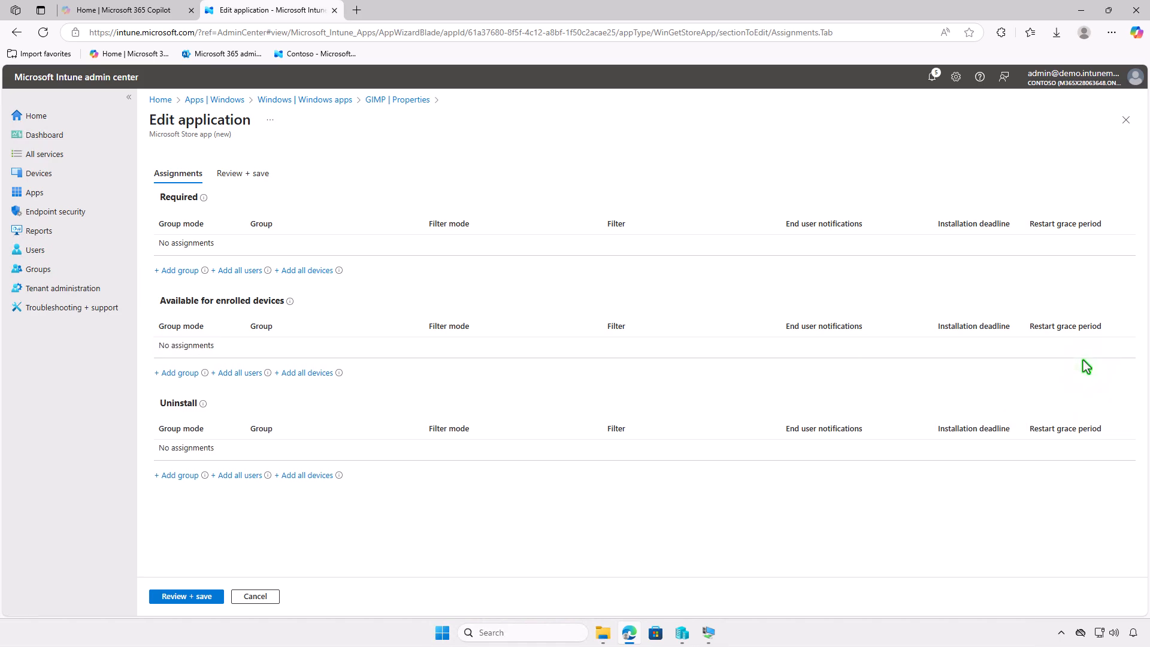
Assign the Test_Devices group to uninstall GIMP and save the assignment changes
left_click(172, 476)
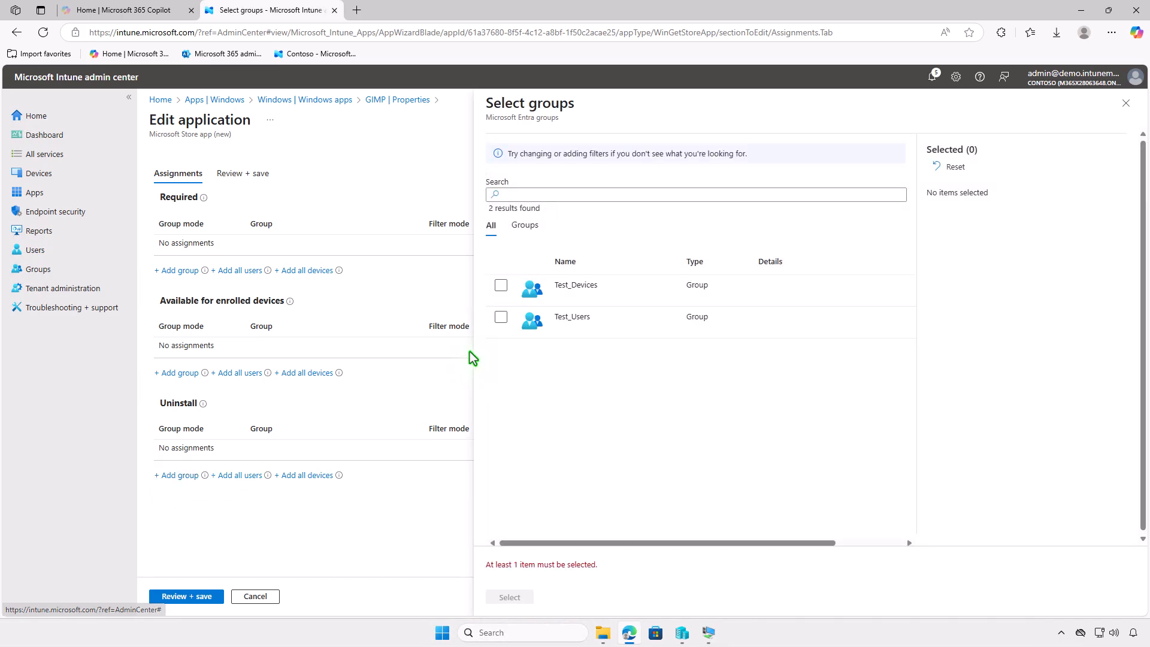
left_click(501, 285)
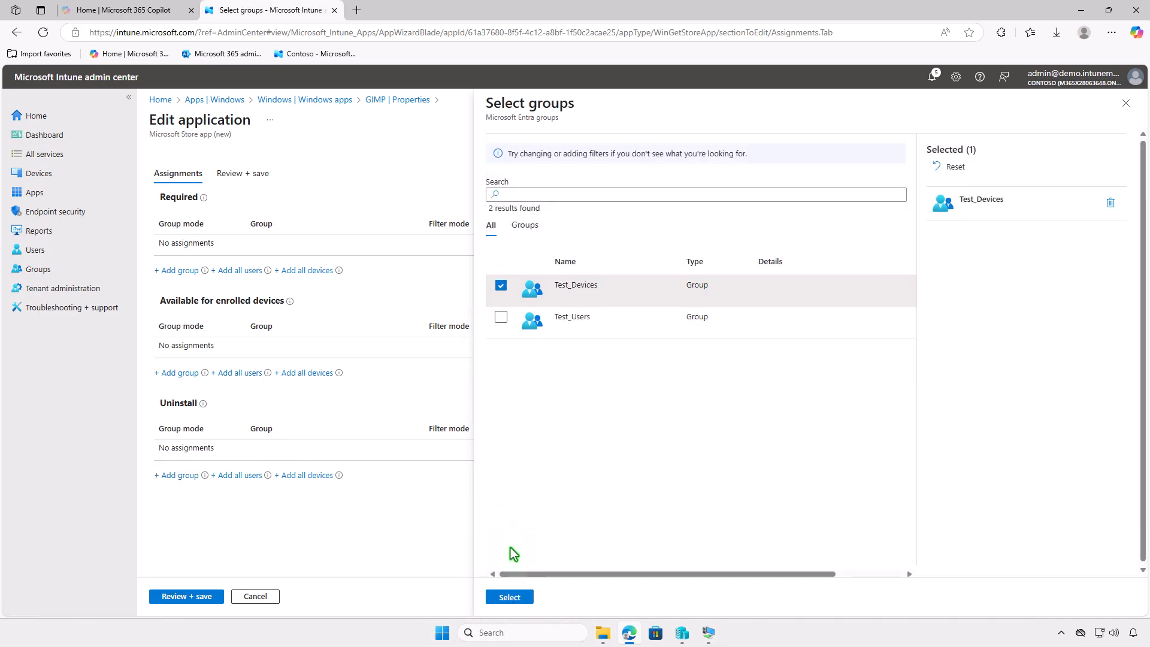
left_click(509, 596)
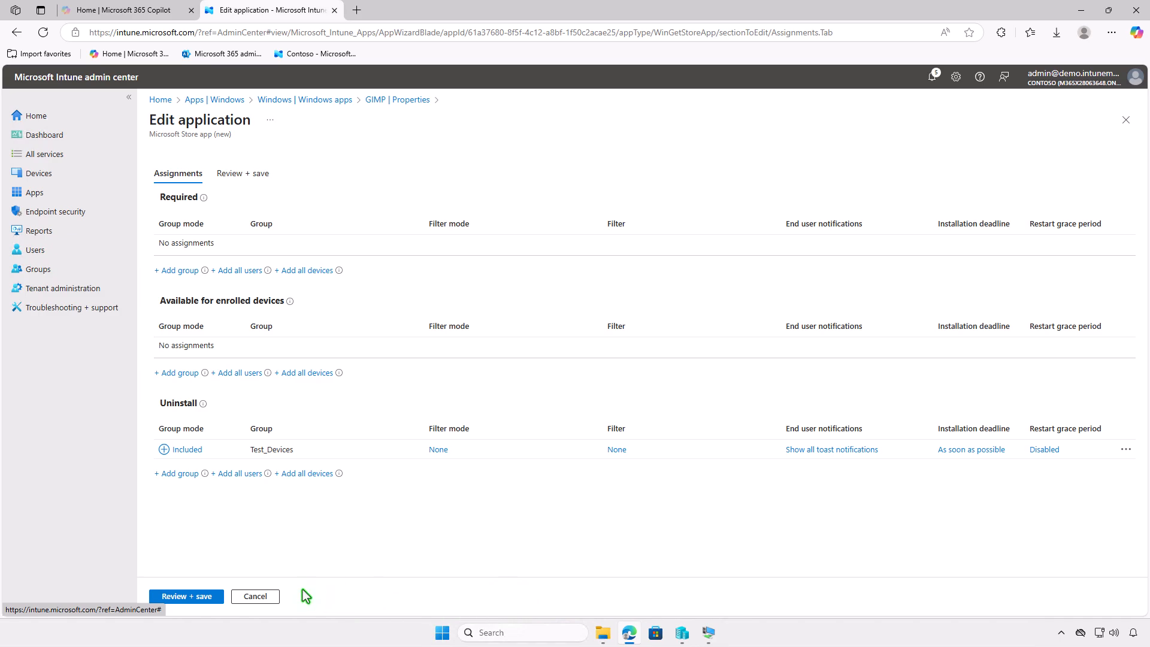
left_click(165, 595)
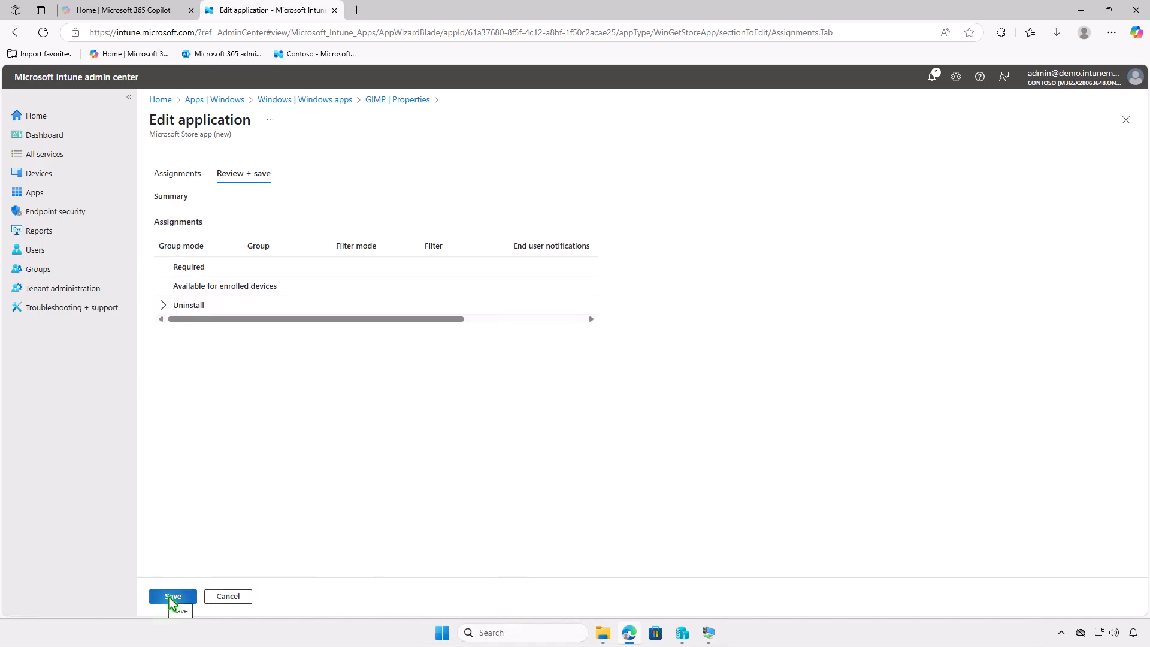
left_click(173, 598)
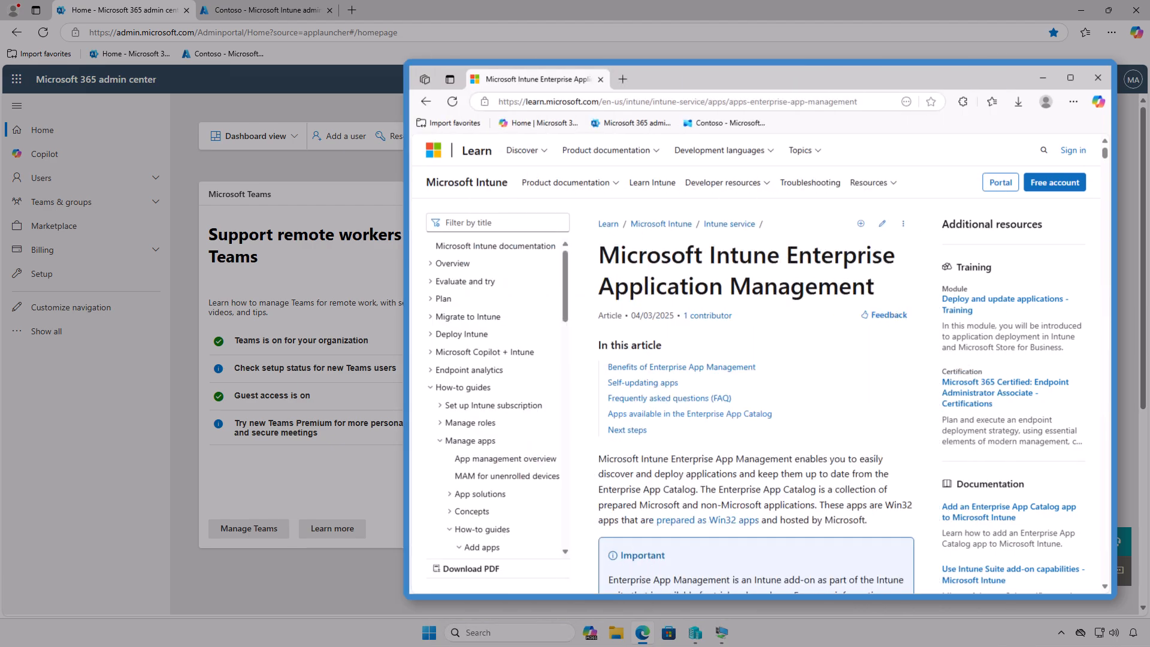
Read the Microsoft Learn article on Enterprise Application Management, covering its add-on requirement and benefits
scroll(758, 359, "down", 4)
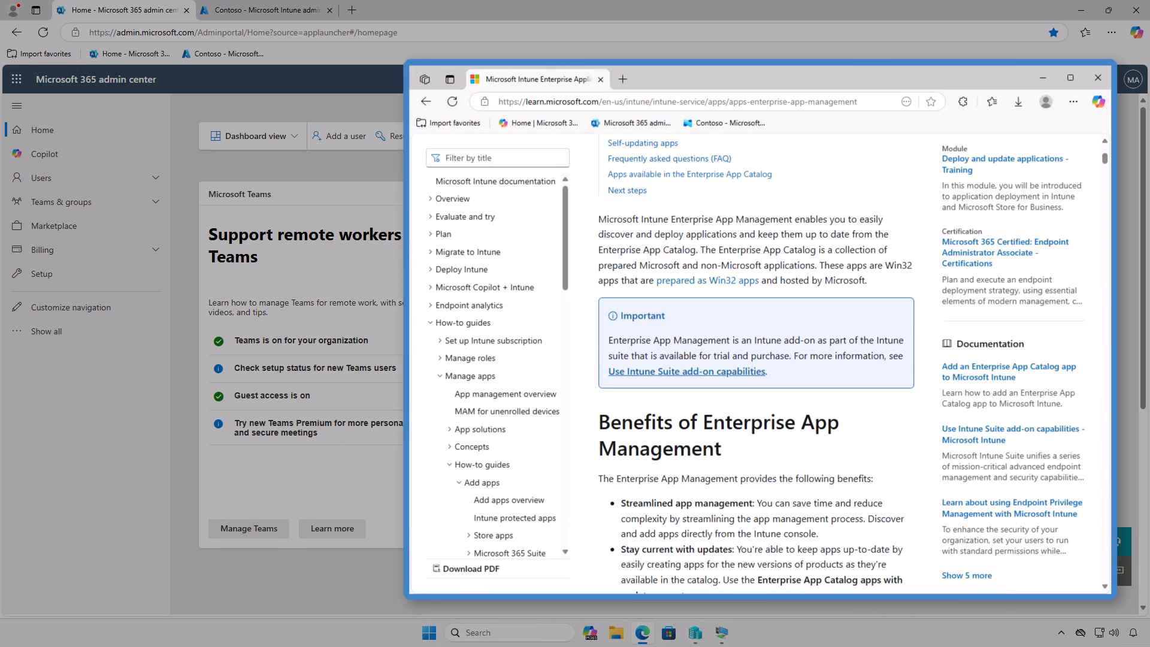
scroll(757, 359, "down", 3)
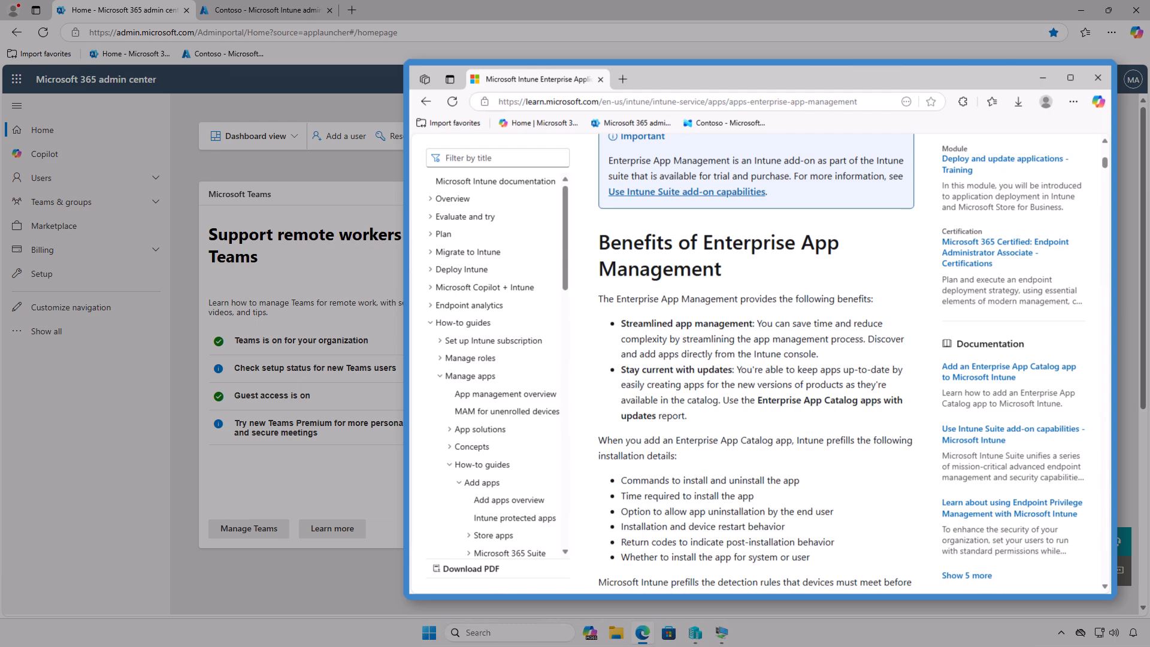
scroll(756, 359, "down", 8)
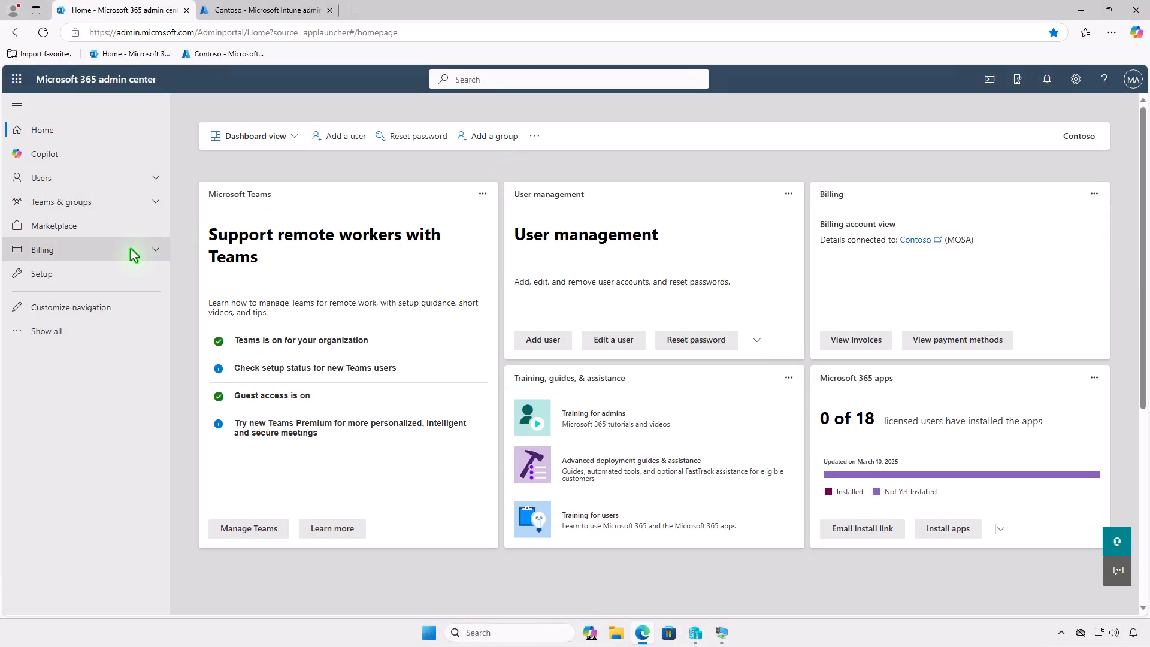
In the Microsoft 365 admin center, check the billing licenses for the Microsoft Intune Suite subscription
left_click(133, 255)
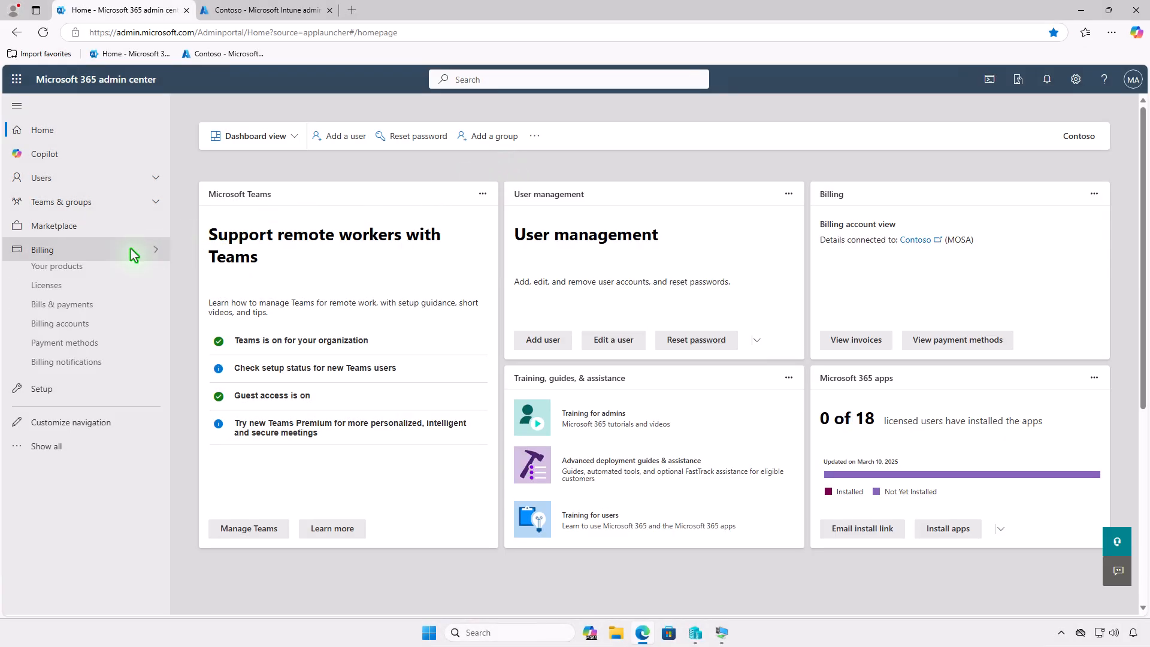
left_click(116, 292)
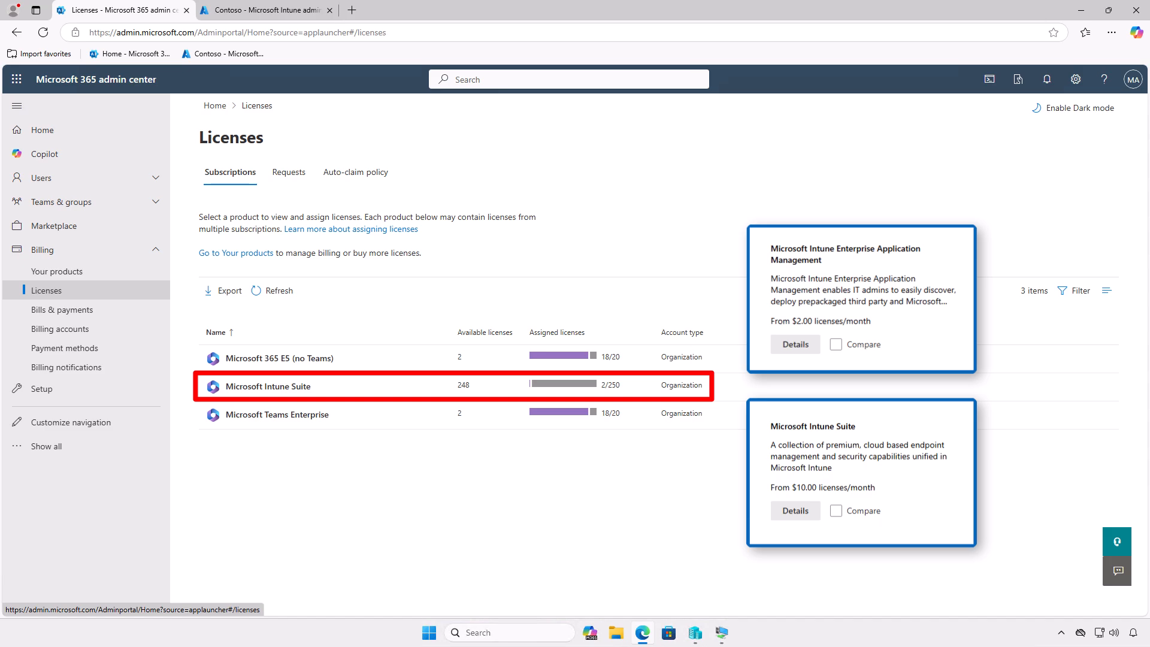
left_click(385, 383)
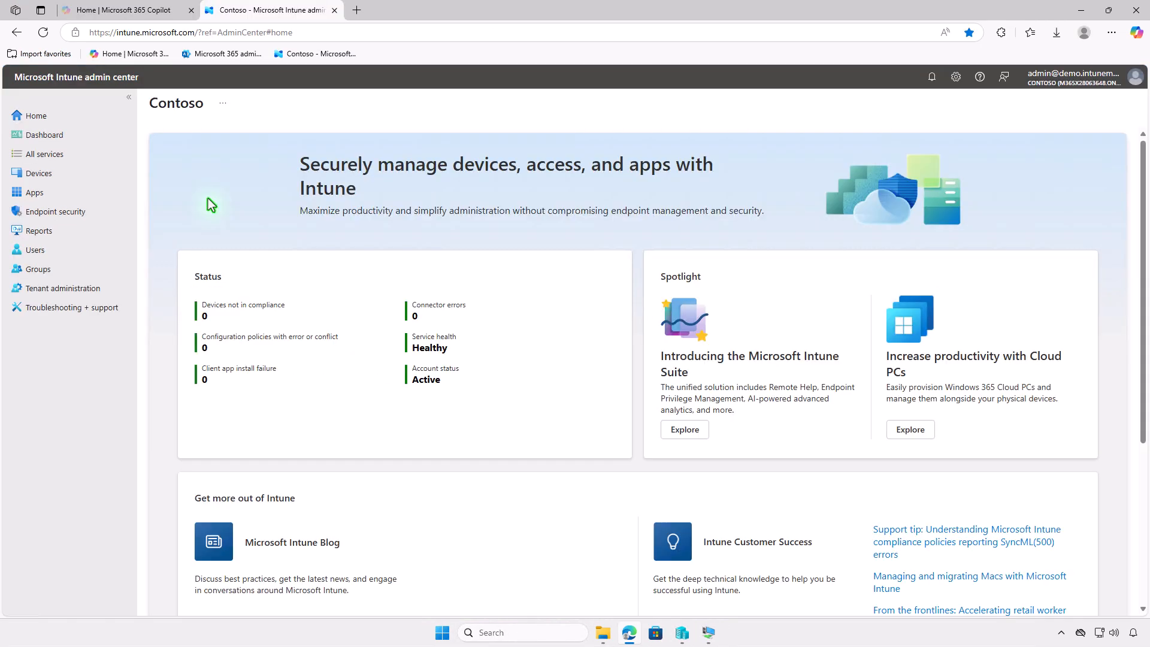
In the Intune admin center, start adding a Windows app of type Enterprise App Catalog app
left_click(59, 193)
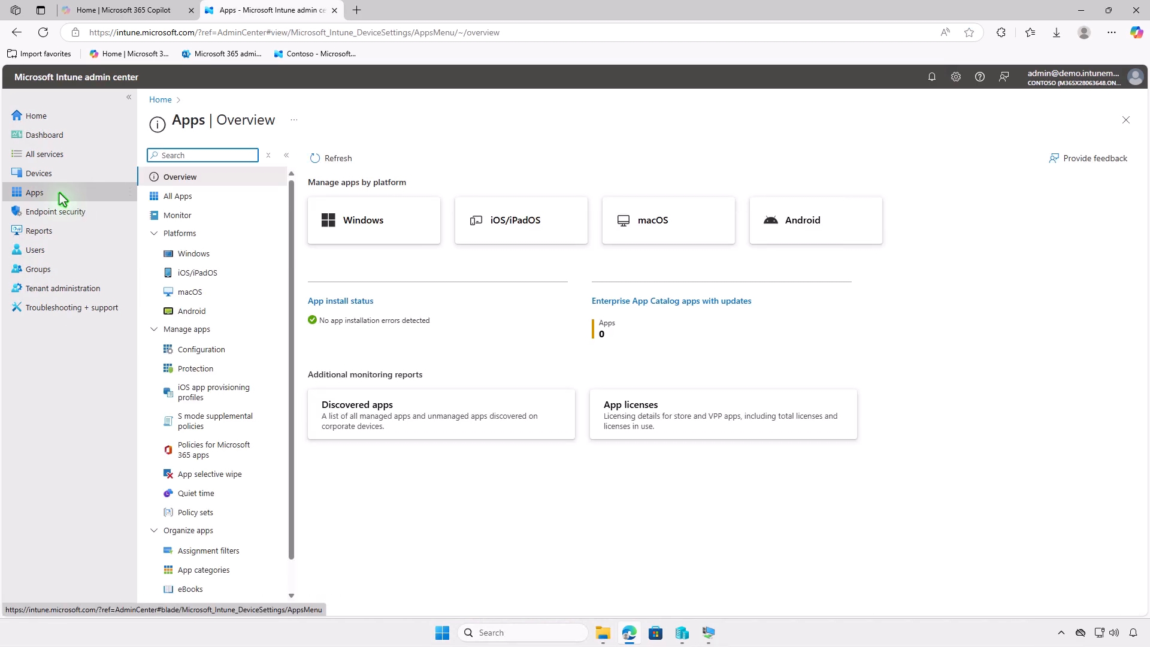
left_click(231, 255)
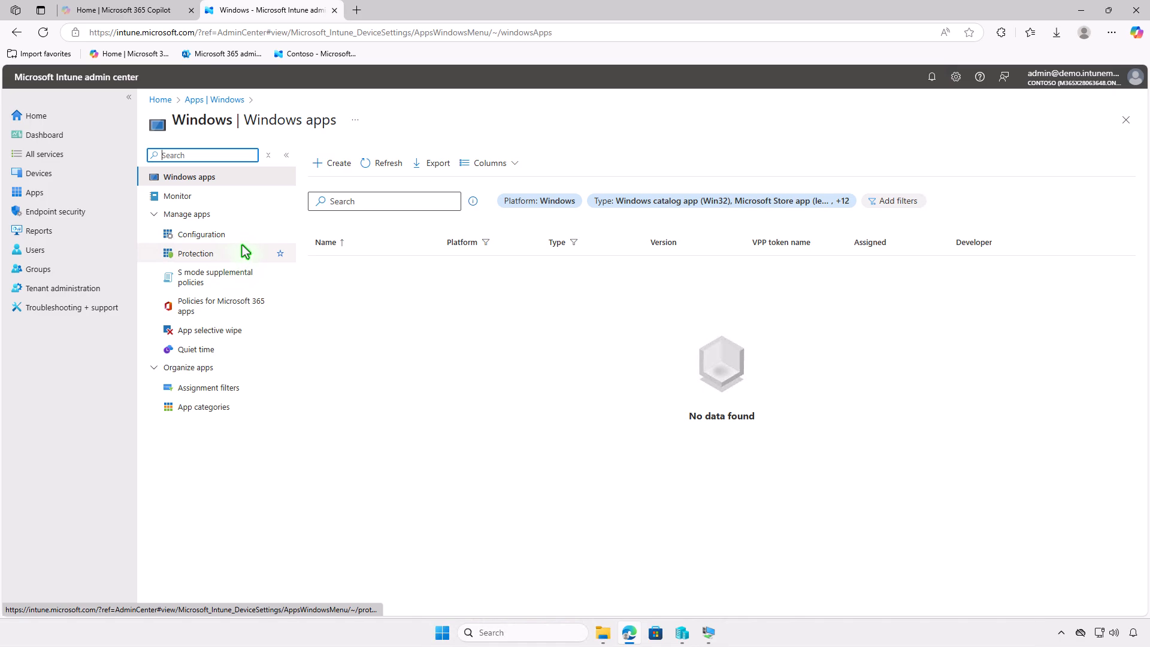
left_click(329, 165)
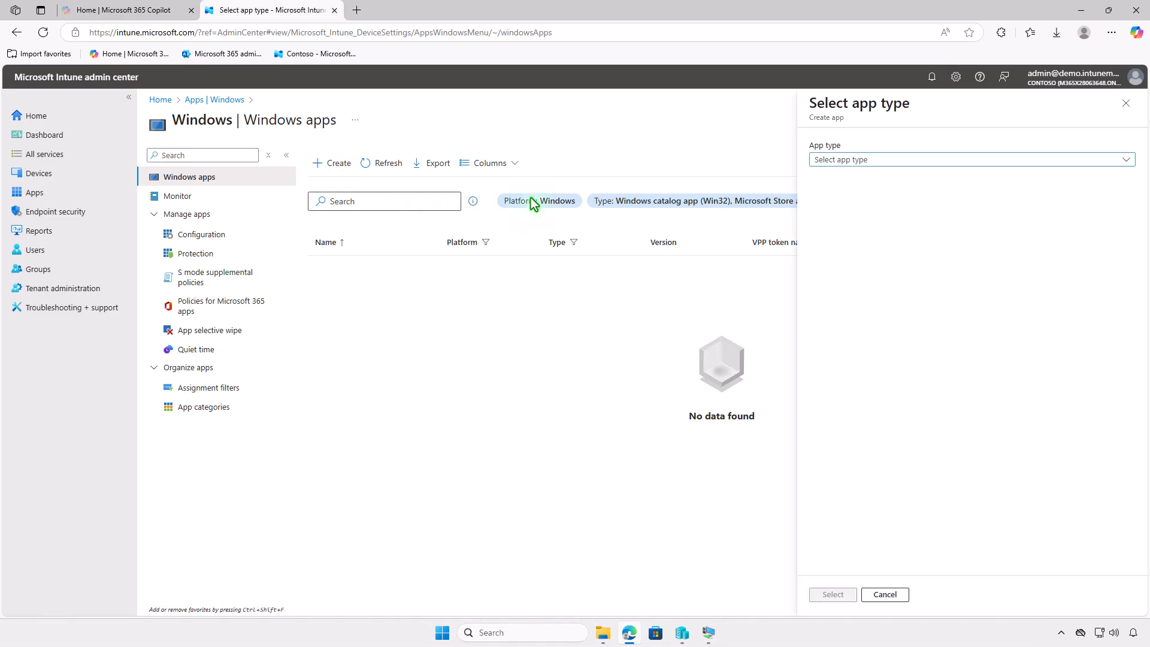
left_click(1004, 162)
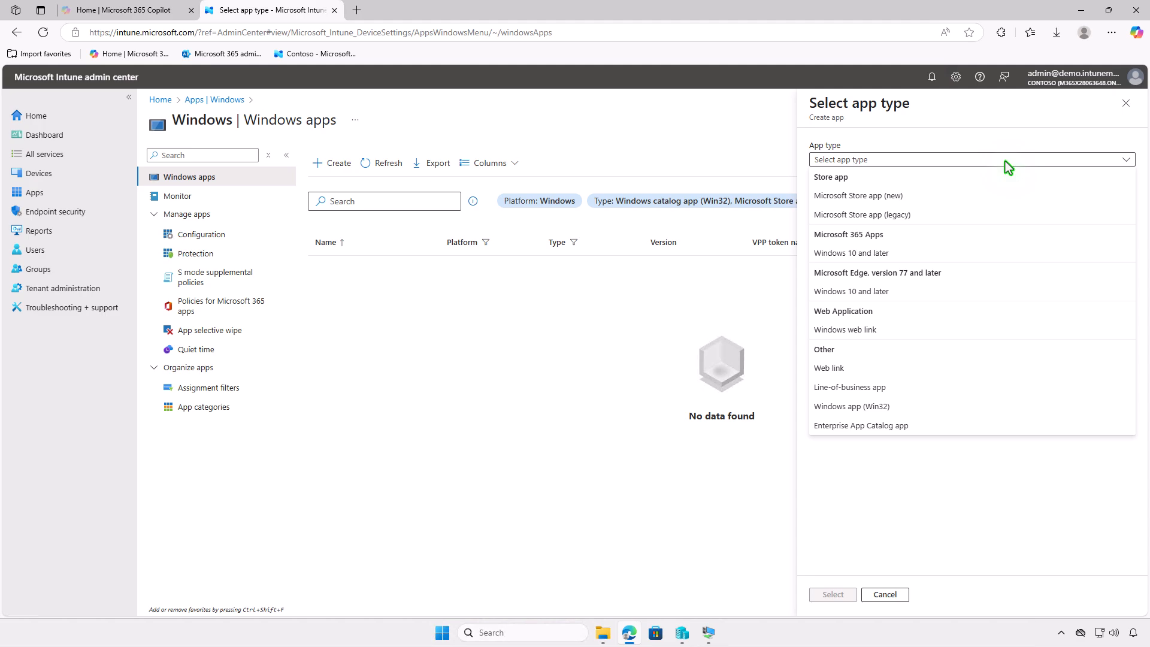
left_click(964, 426)
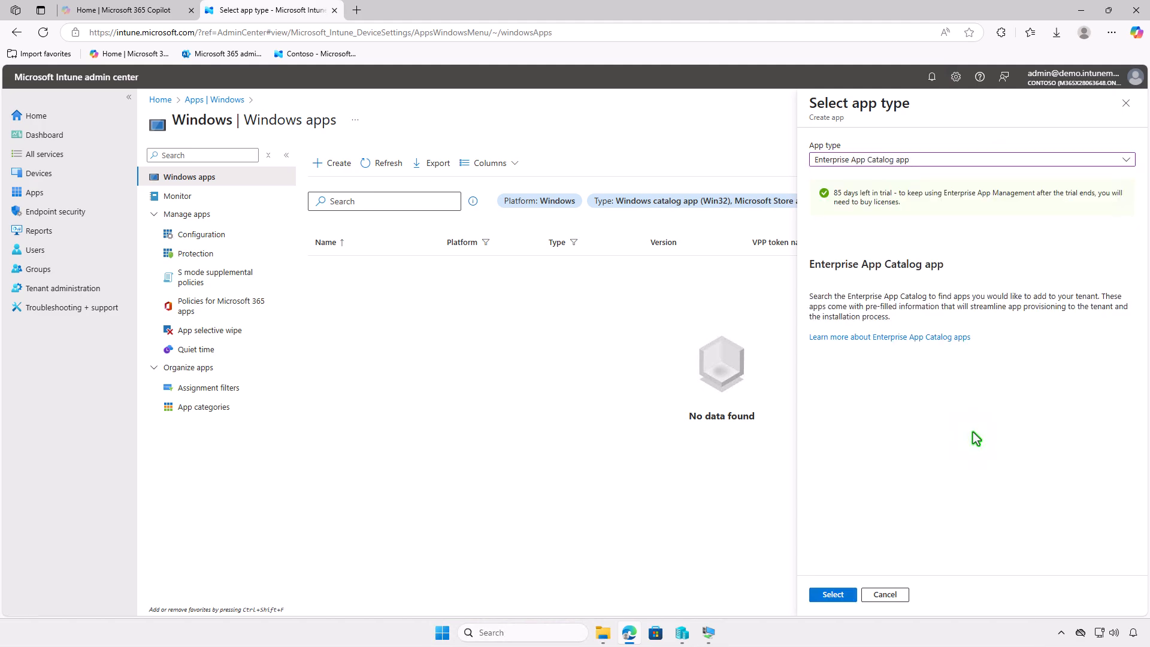
left_click(841, 595)
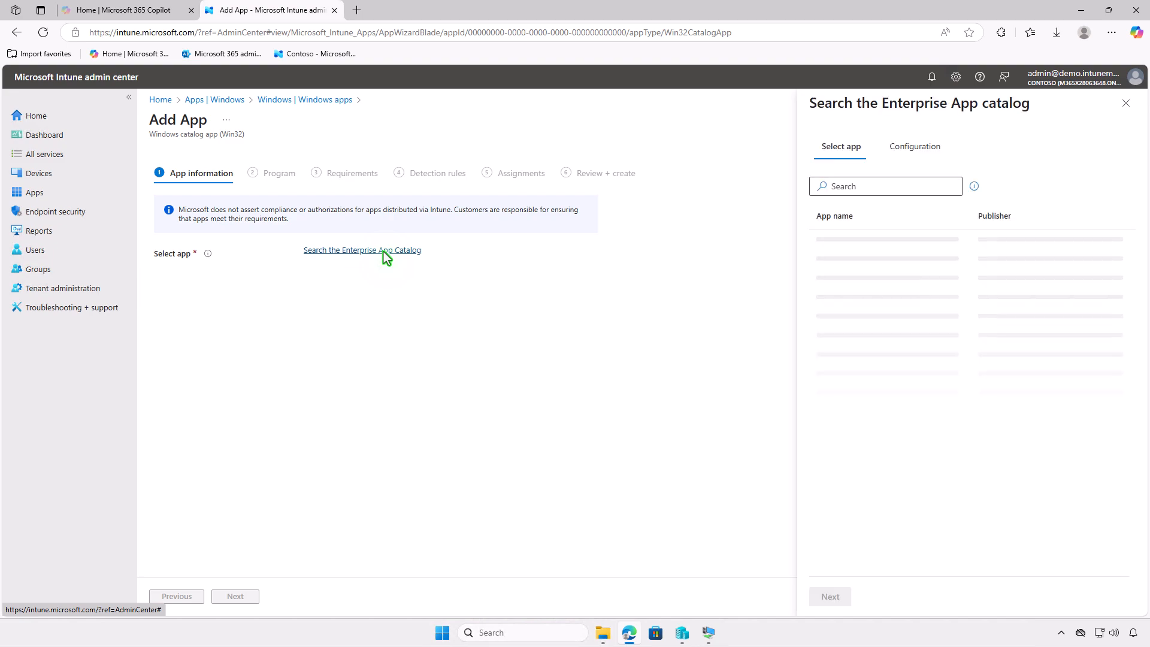
Search the Enterprise App Catalog for GIMP and select its en-US x64 package, version 2.10.38.1
left_click(887, 187)
type("GIMP")
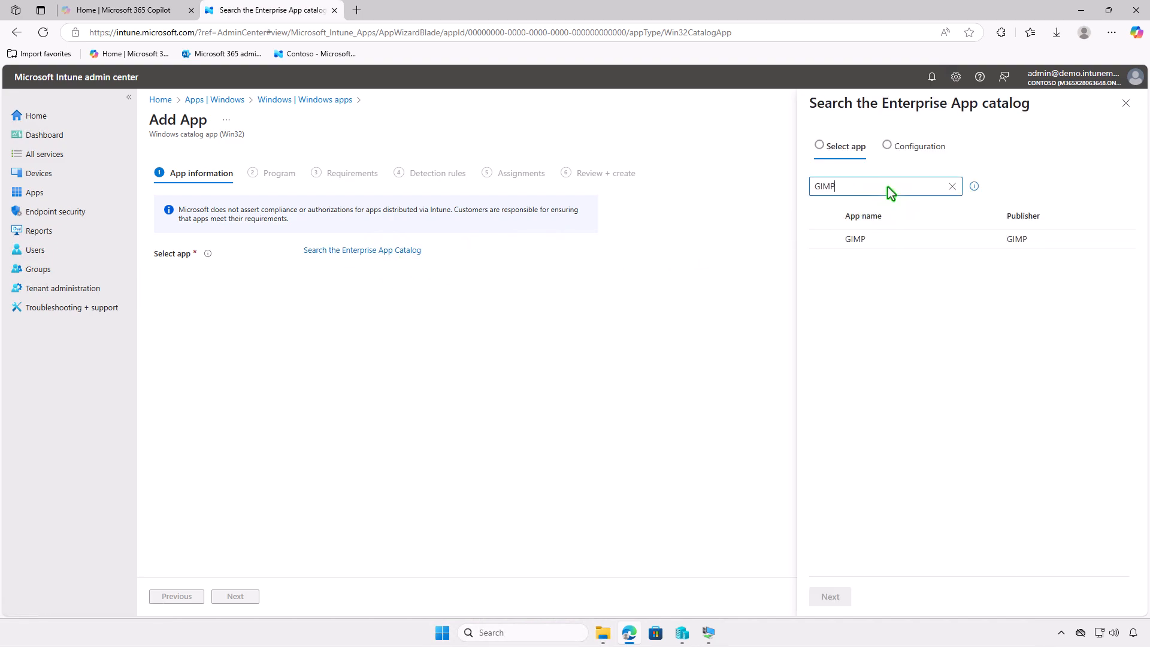
left_click(892, 239)
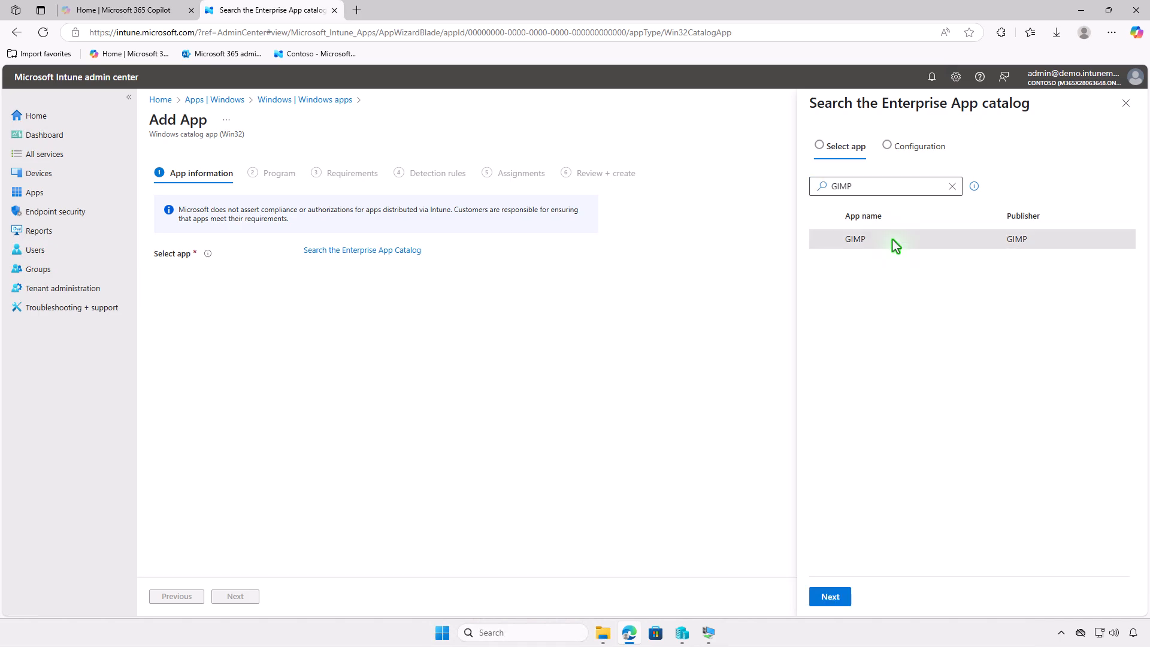
left_click(836, 595)
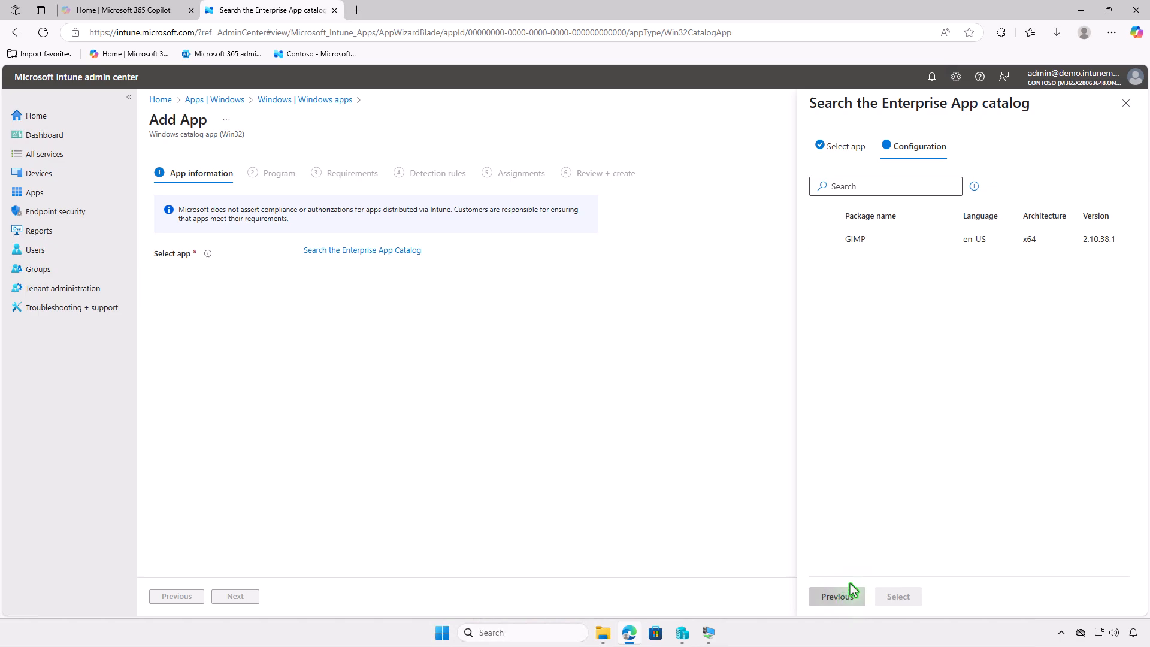
left_click(1005, 239)
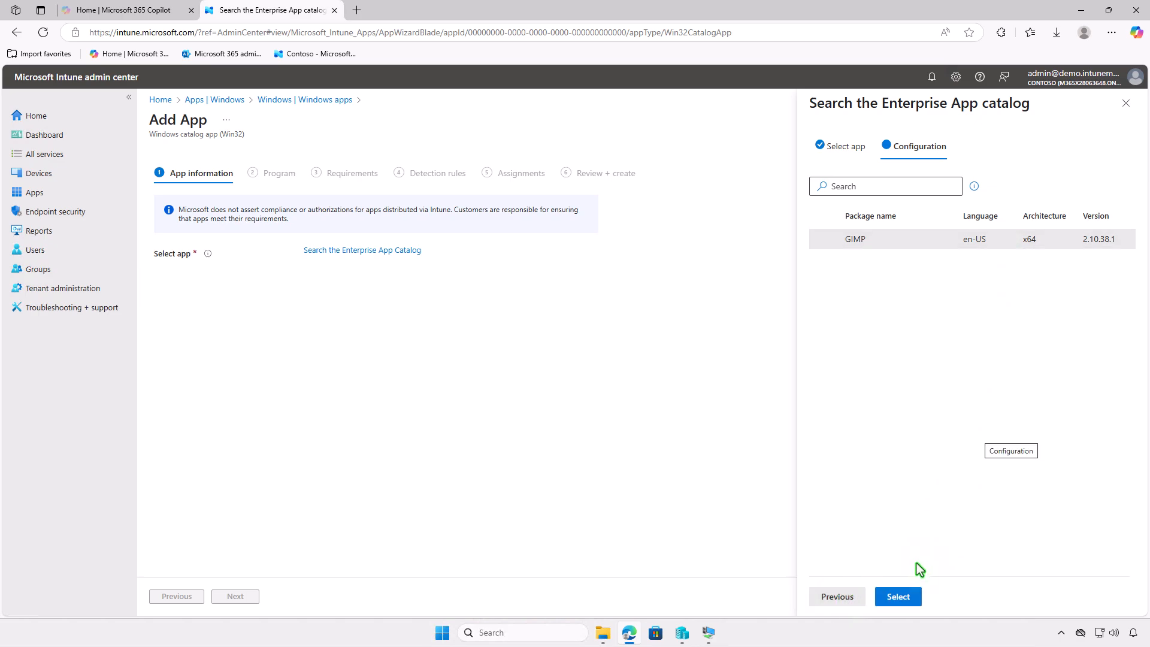
left_click(908, 594)
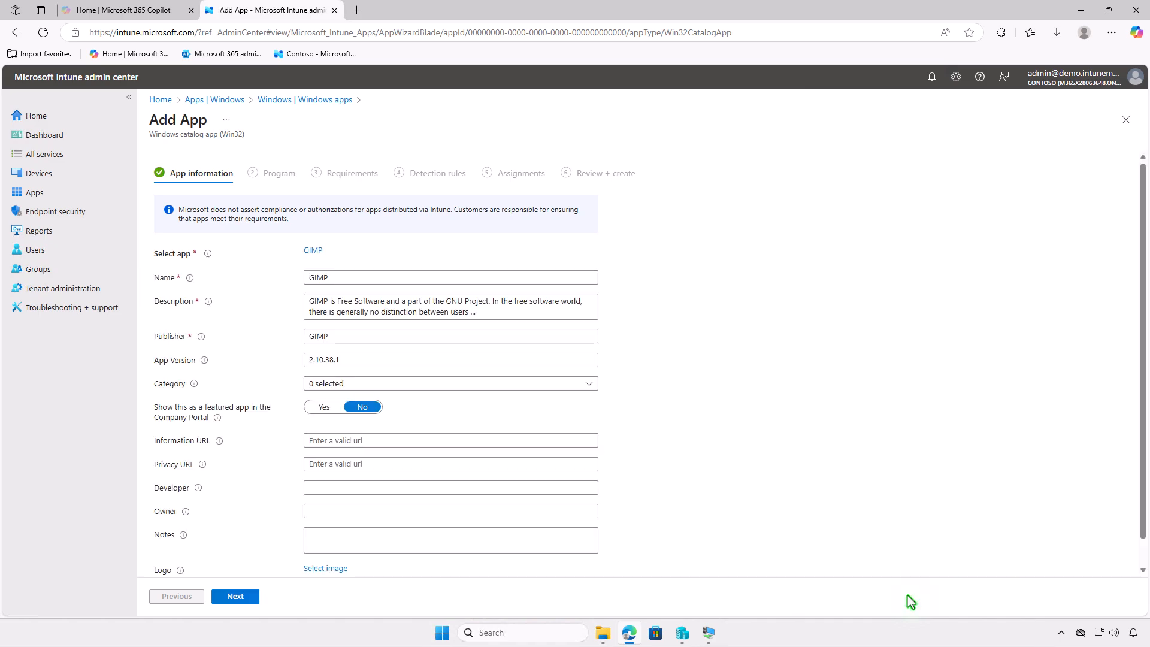
Accept the prefilled app information, program commands, requirements and detection rules for GIMP, continuing to the assignments
scroll(721, 533, "down", 1)
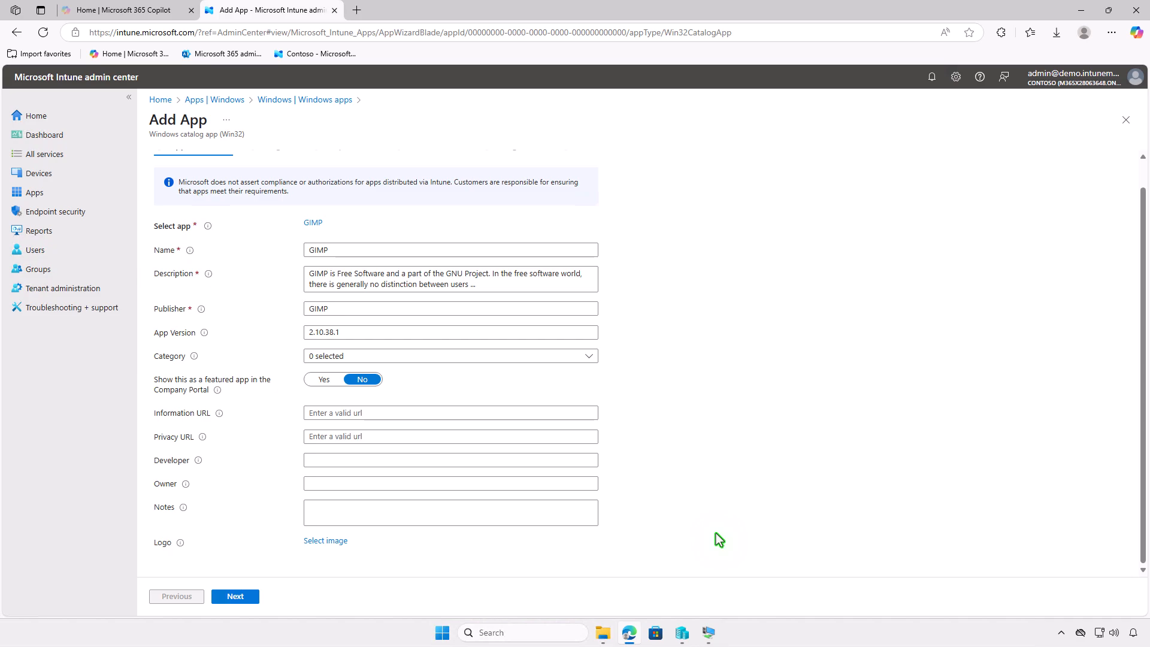
left_click(242, 596)
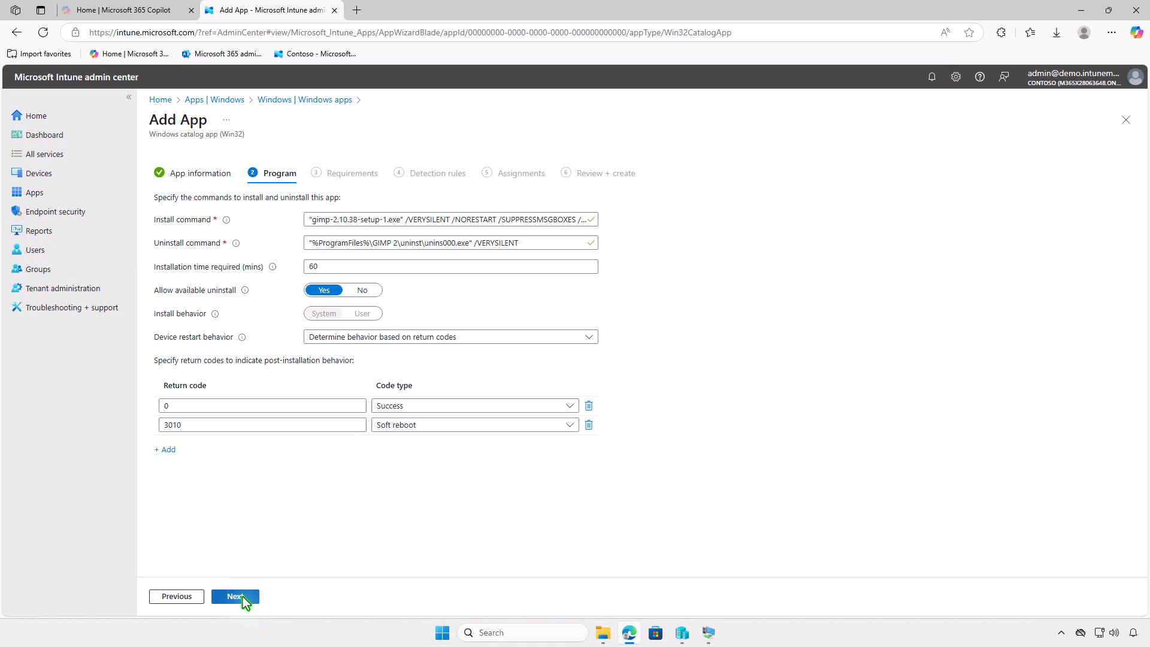
left_click(236, 597)
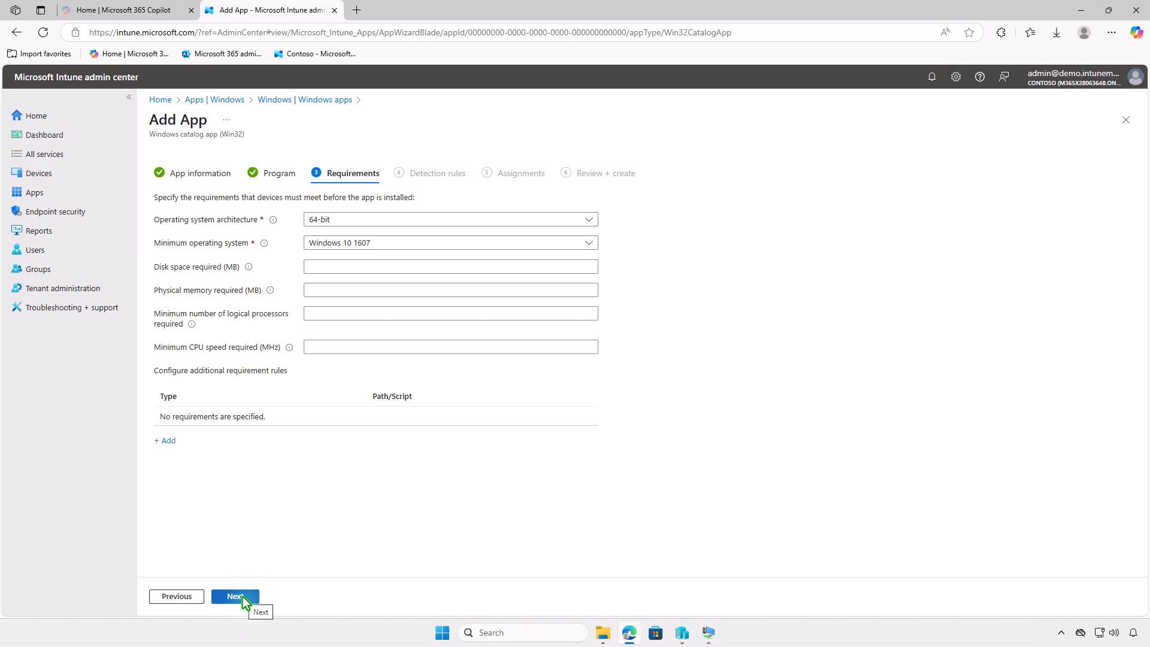
left_click(243, 596)
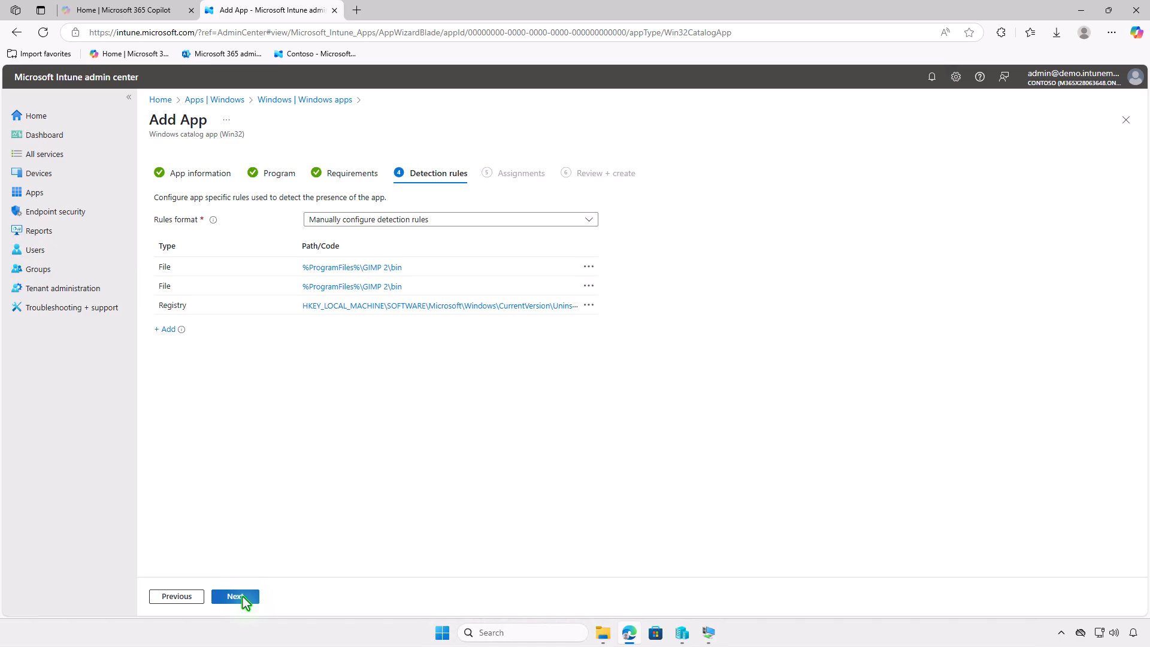
left_click(242, 596)
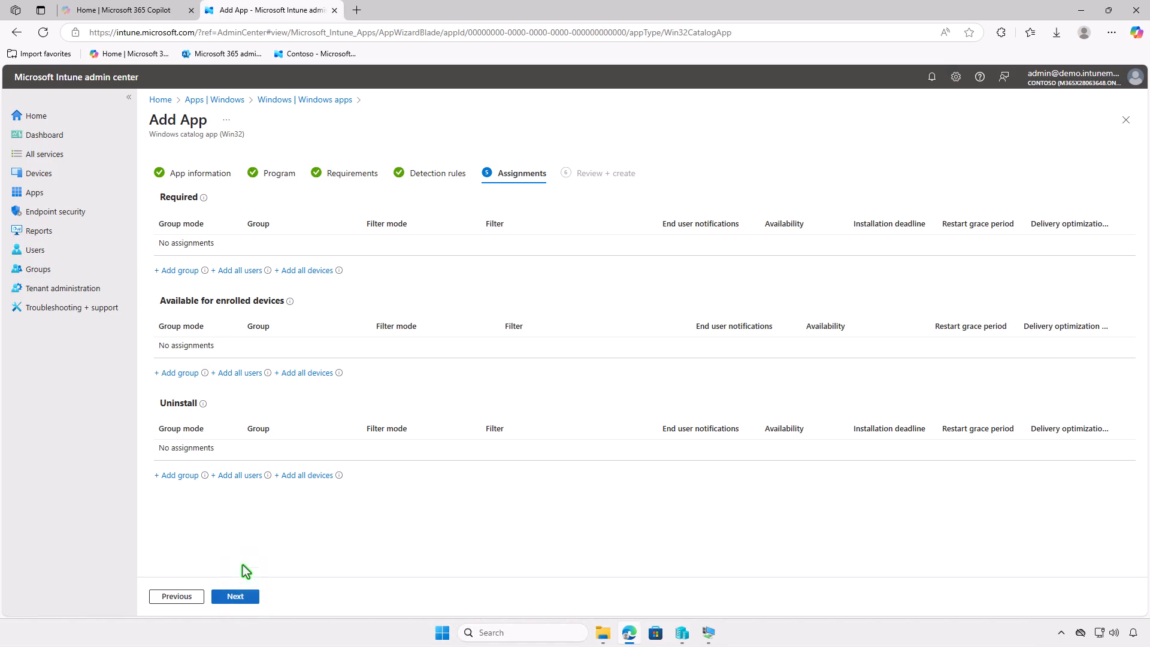
Assign GIMP as required for the Test_Devices group and add the catalog app
left_click(186, 272)
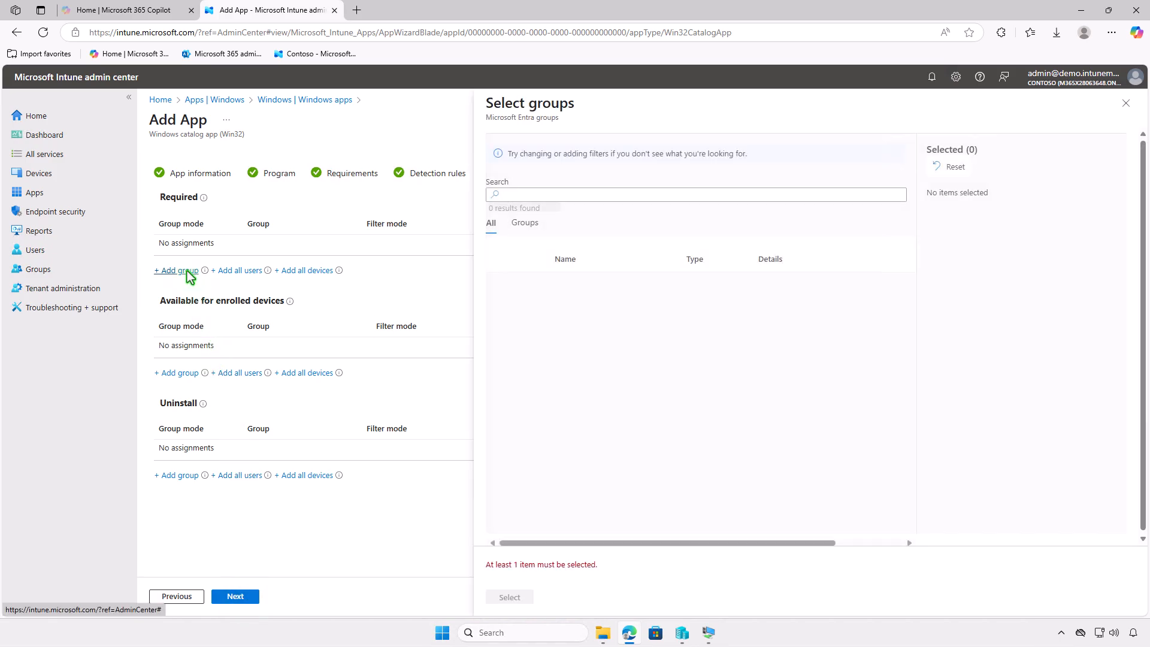
left_click(501, 286)
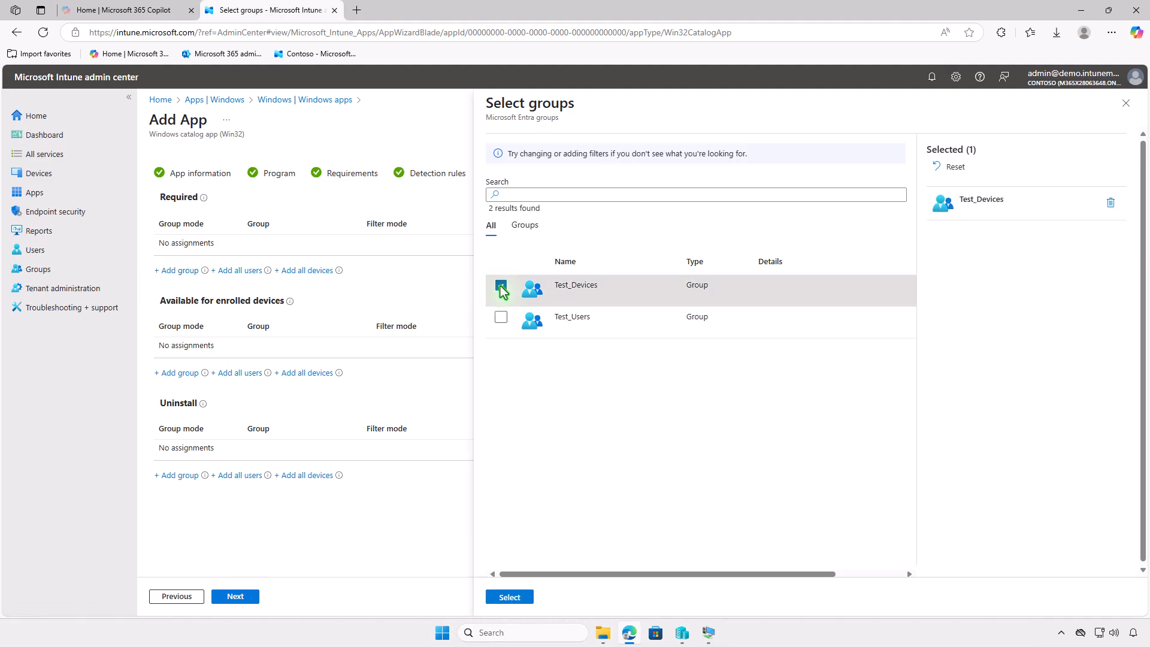
left_click(510, 597)
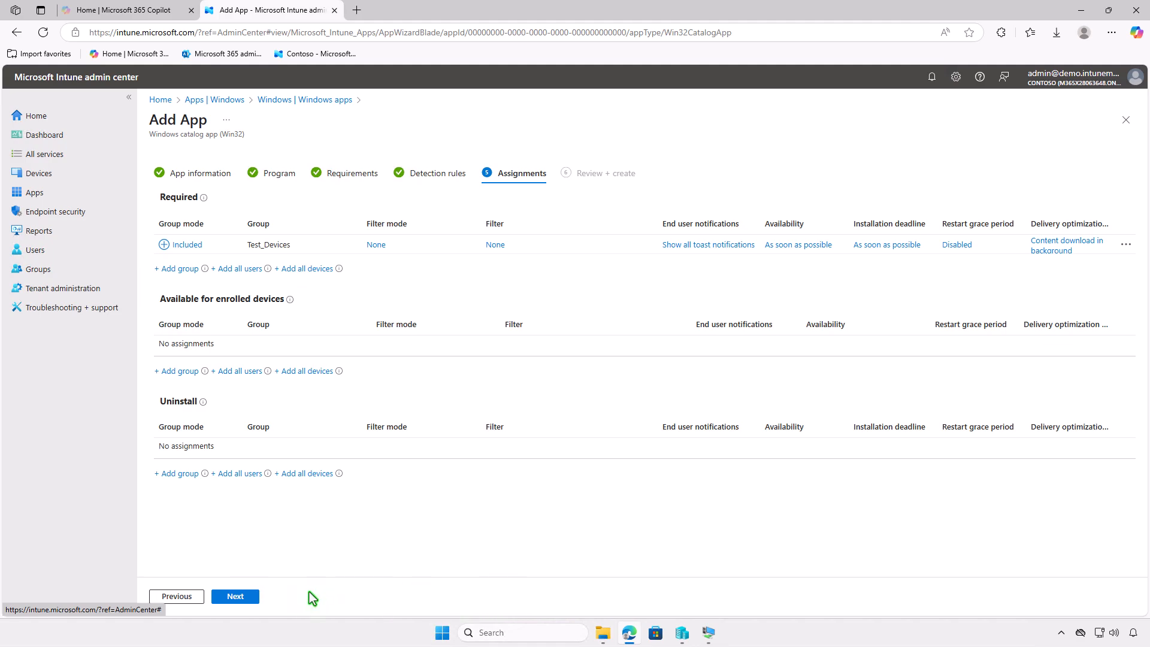
left_click(235, 596)
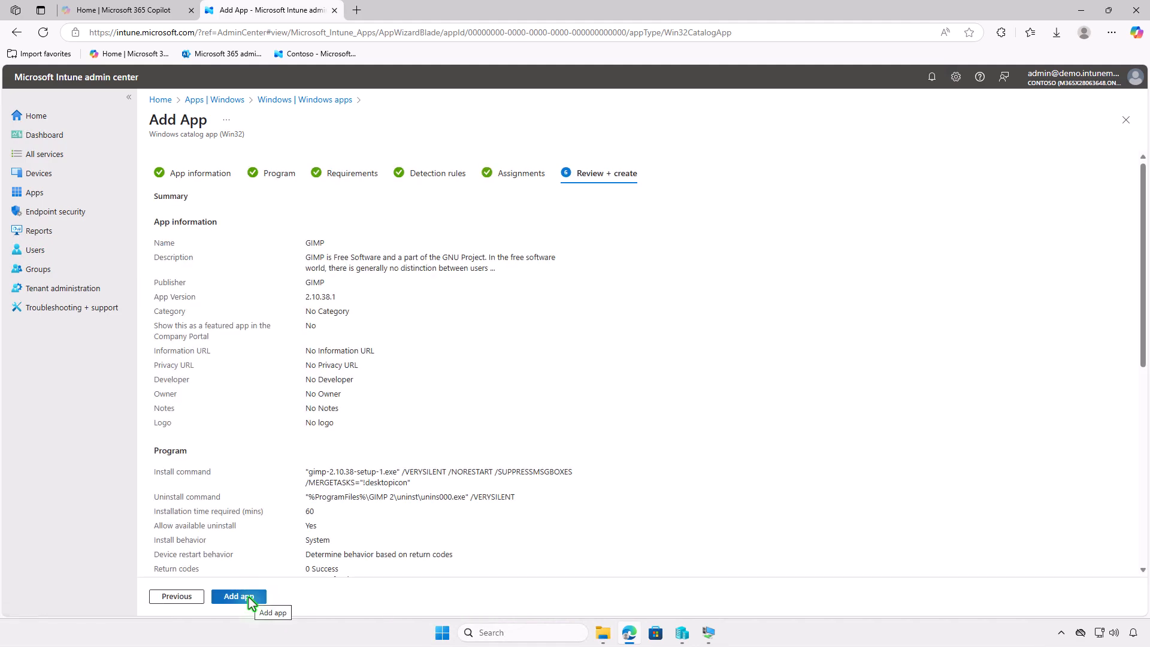
left_click(248, 597)
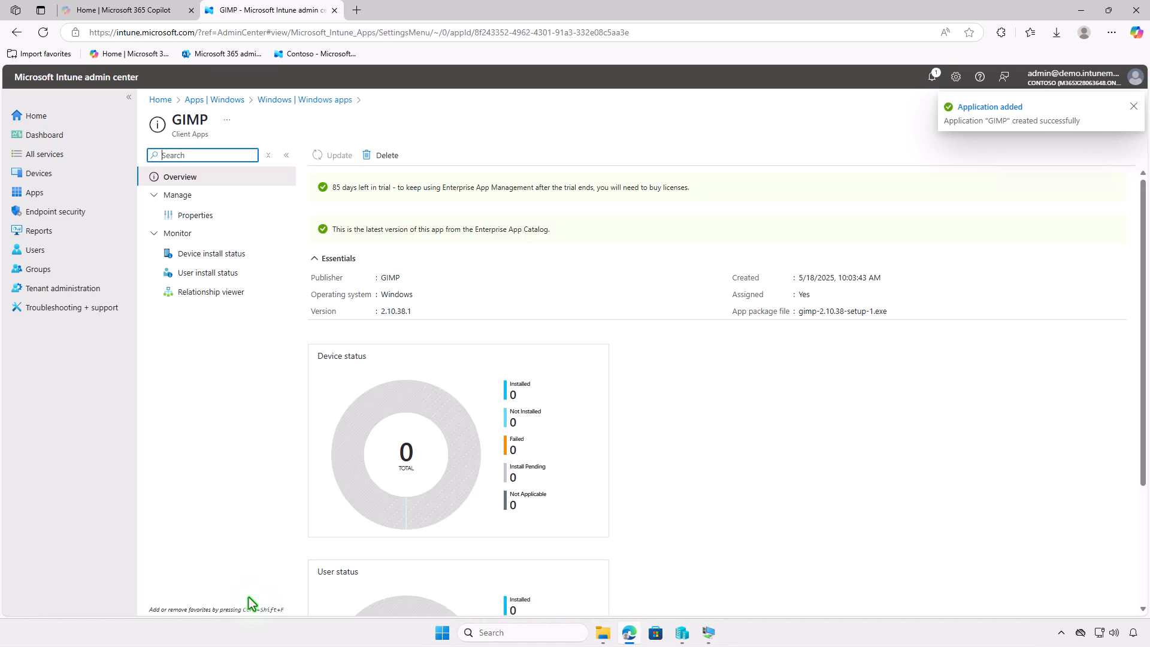
Switch to the WIN10-CTL virtual machine, sync the device through Company Portal, and check the notifications for GIMP's installation
left_click(1085, 13)
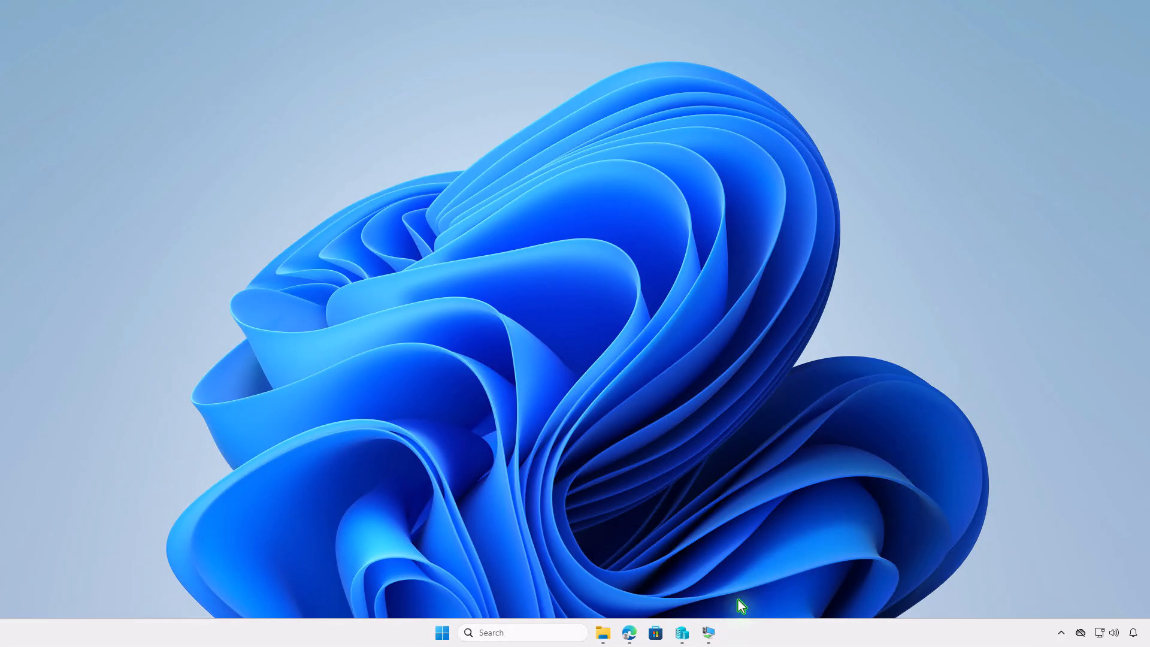
left_click(708, 633)
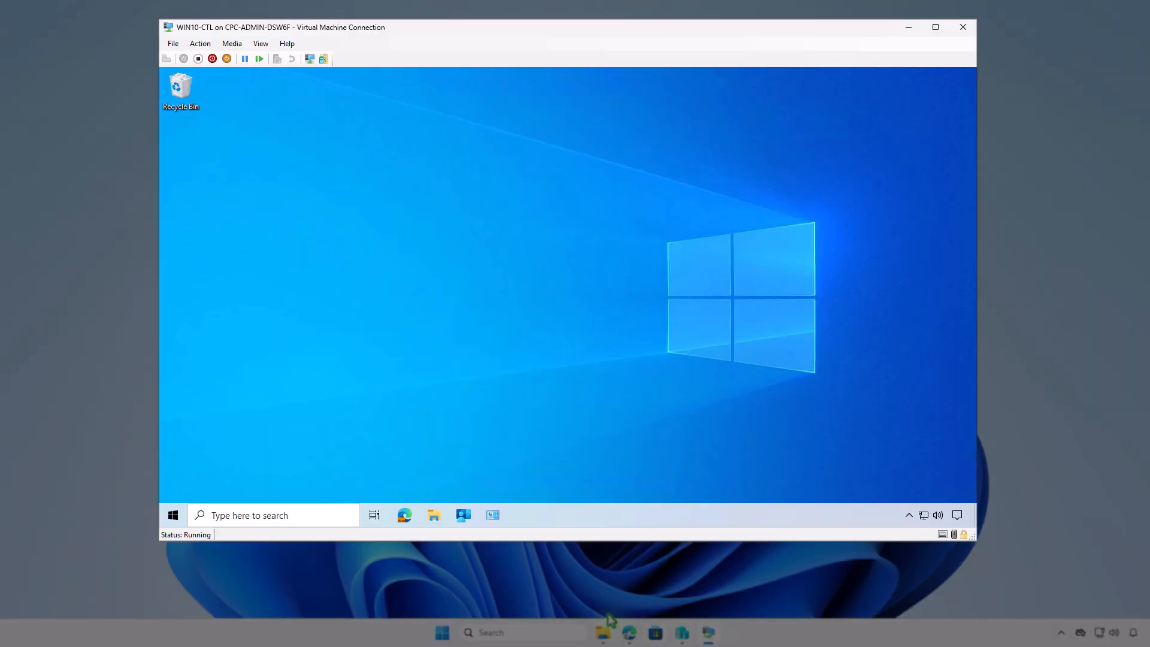
left_click(465, 516)
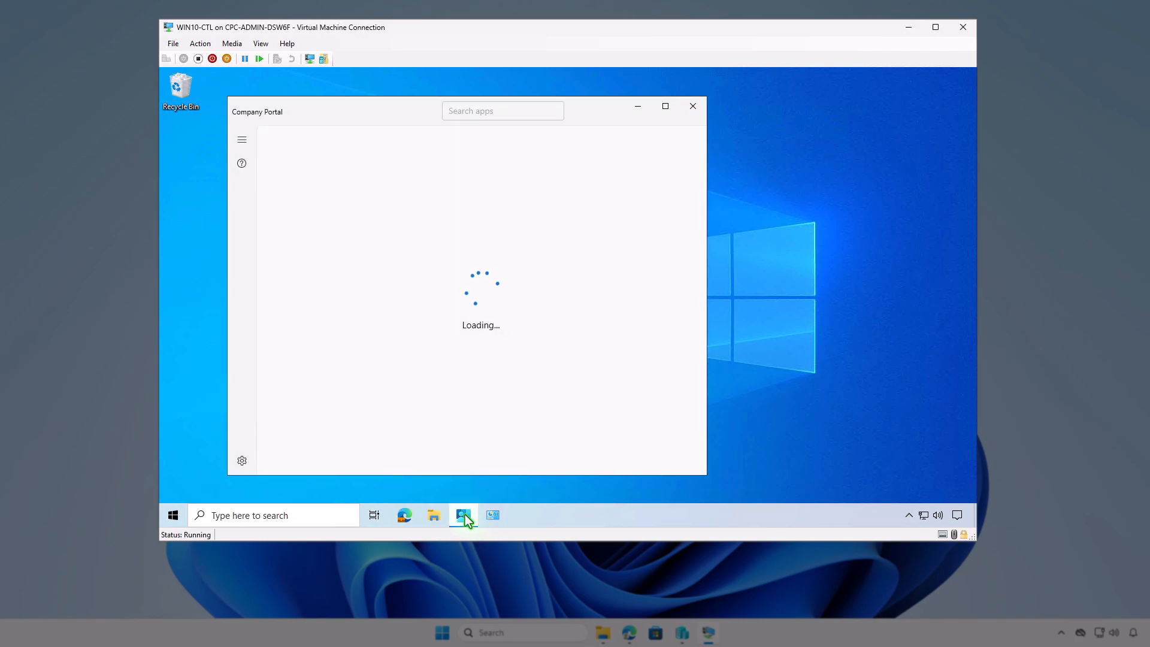
left_click(243, 462)
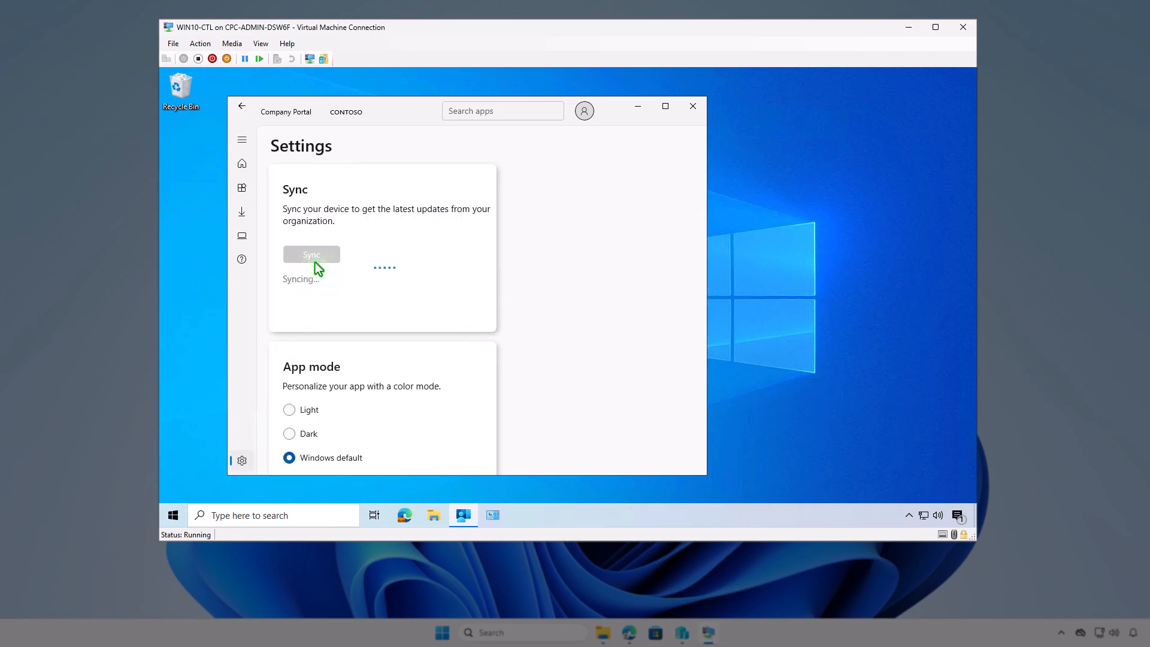
left_click(957, 515)
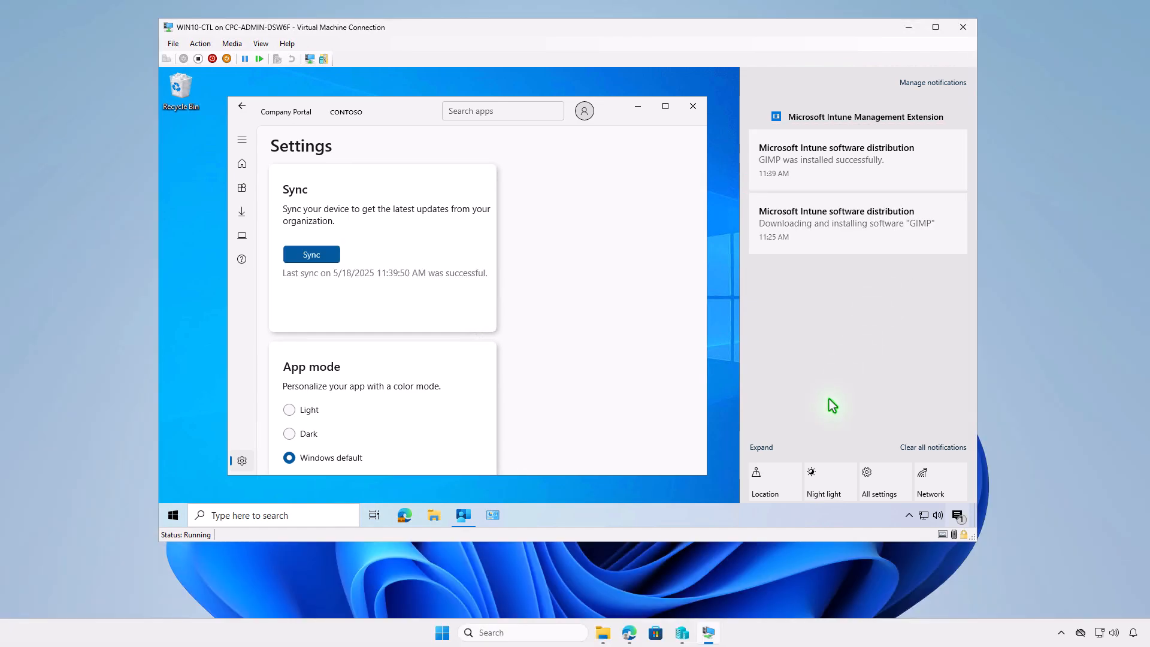
Back in the Intune admin center, edit the GIMP catalog app's assignments and remove Test_Devices from the required groups
left_click(631, 634)
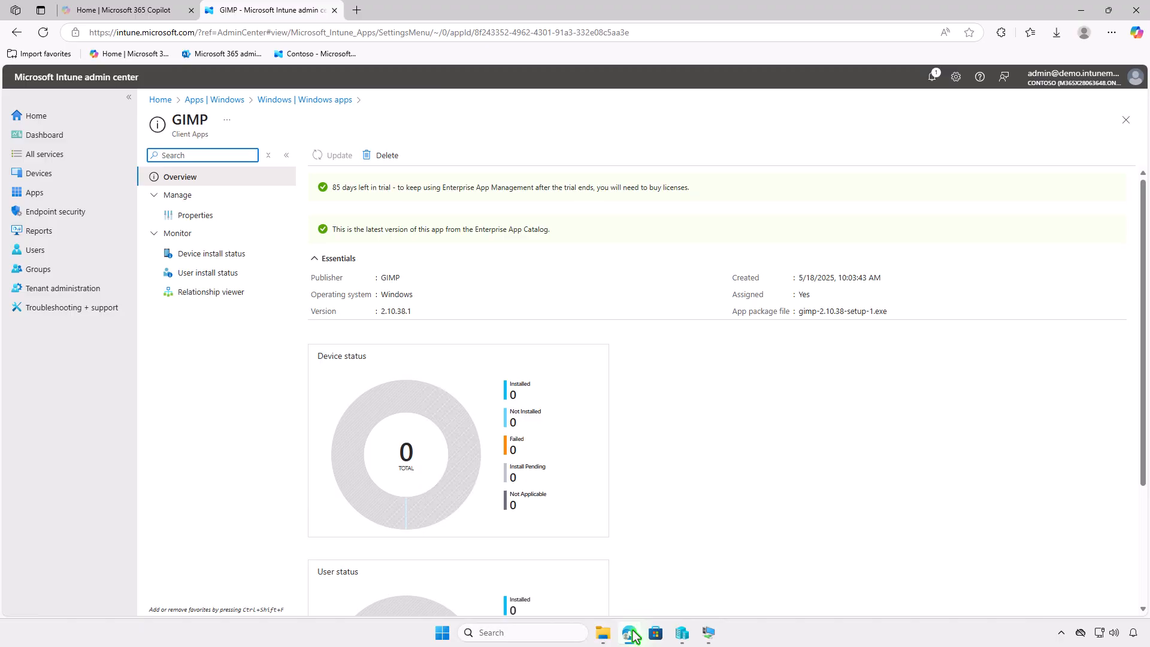
left_click(202, 219)
scroll(574, 440, "down", 5)
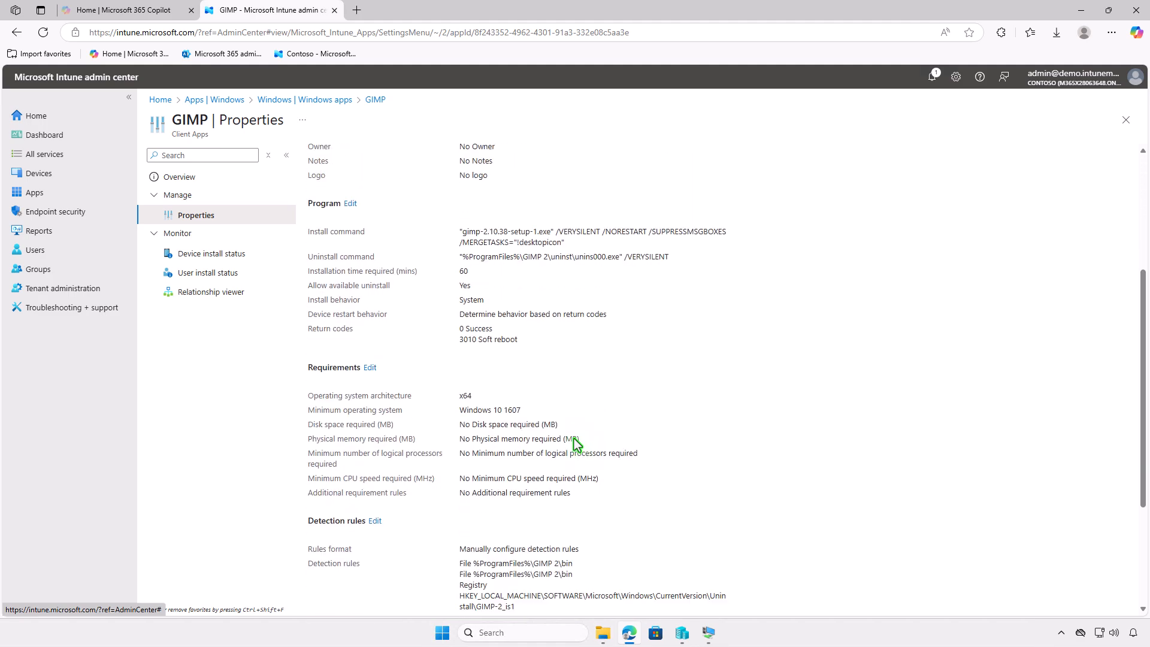
scroll(574, 438, "down", 3)
left_click(367, 491)
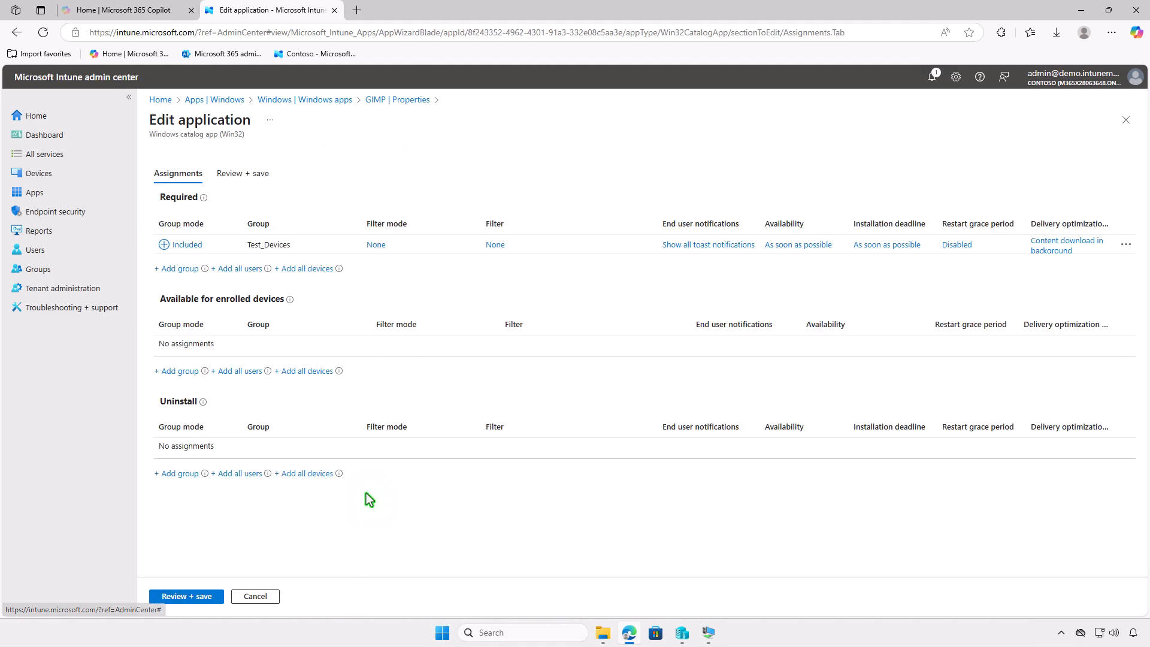
left_click(1126, 251)
left_click(1069, 257)
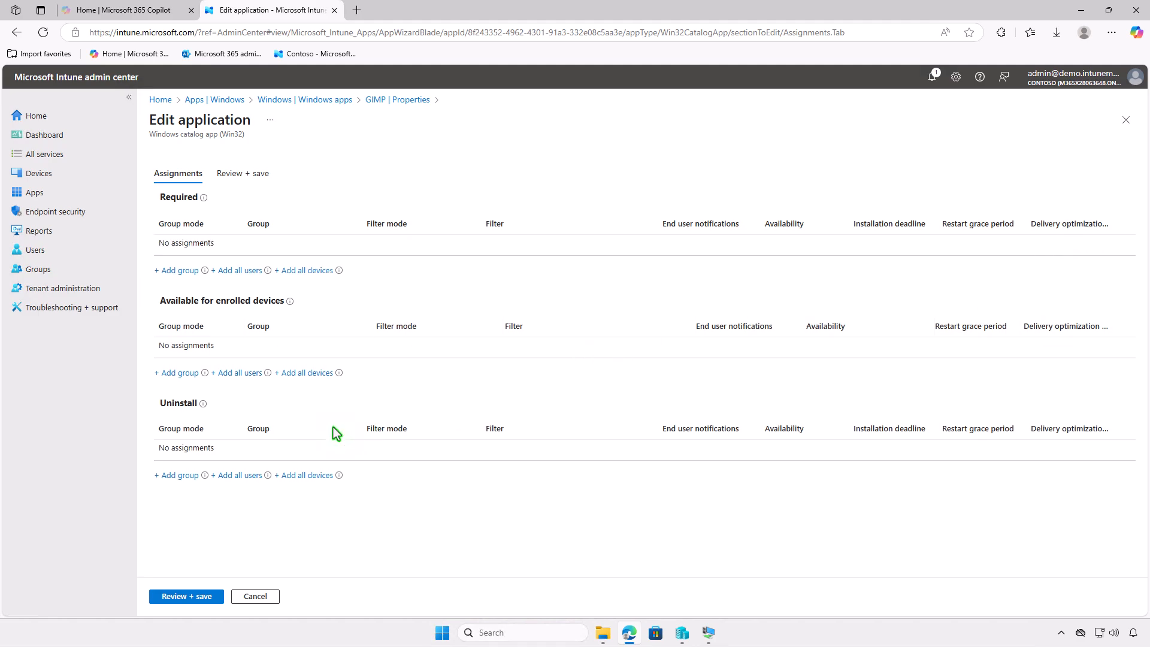
Add the Test_Devices group to GIMP's uninstall assignment and save the application
left_click(177, 475)
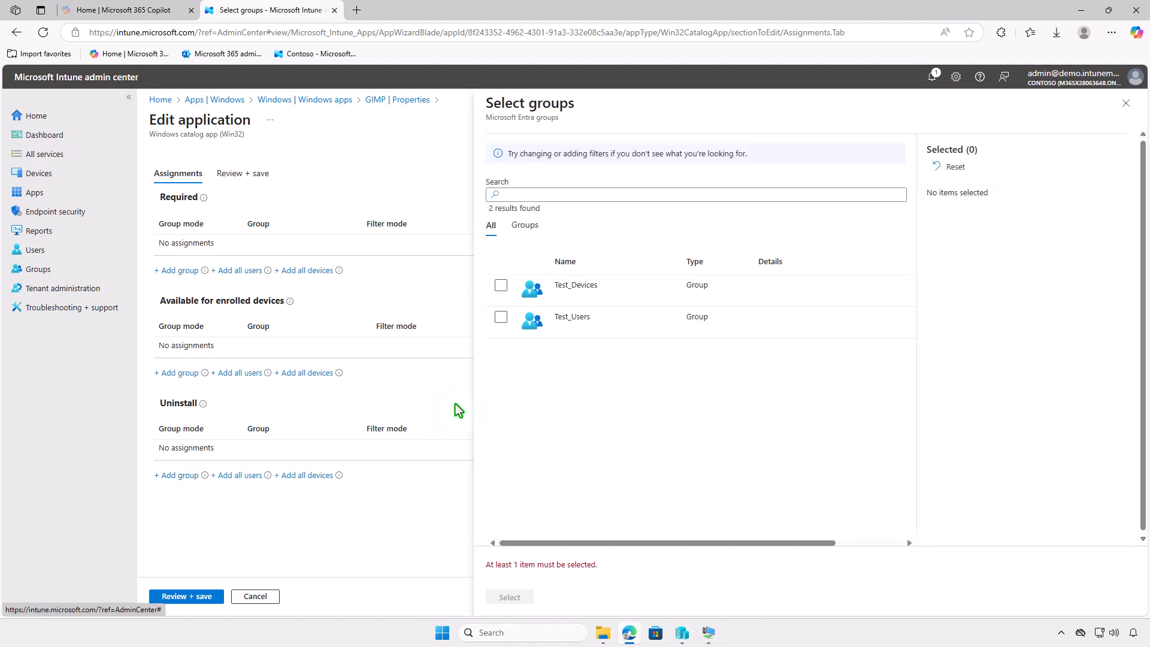
left_click(501, 286)
left_click(521, 598)
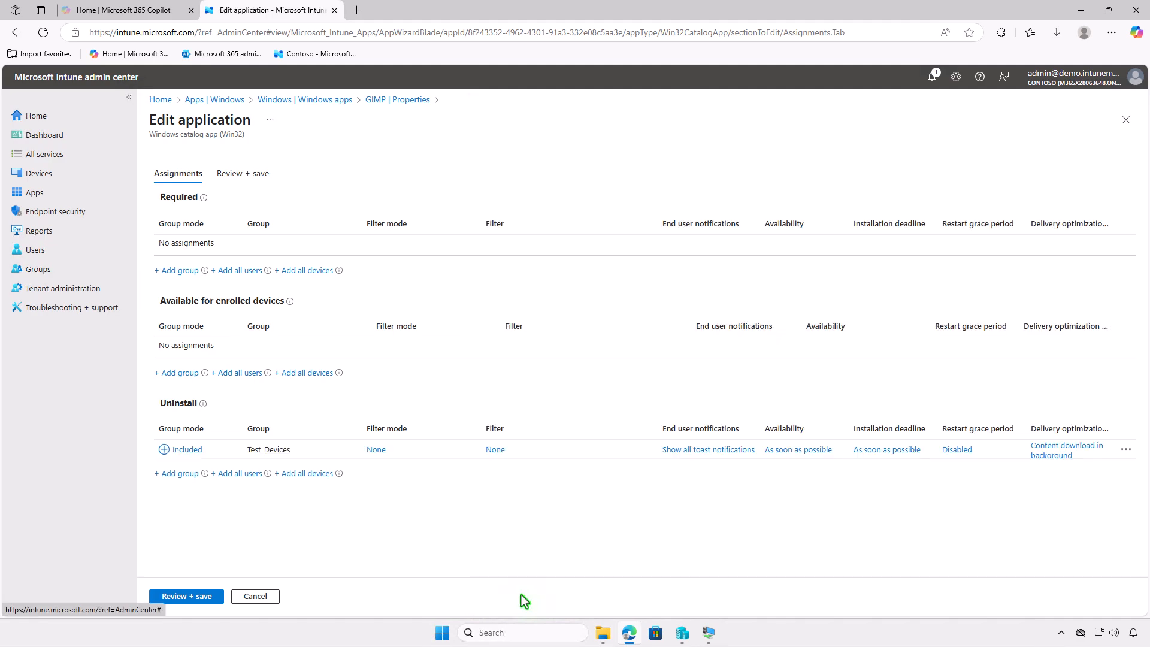
left_click(180, 597)
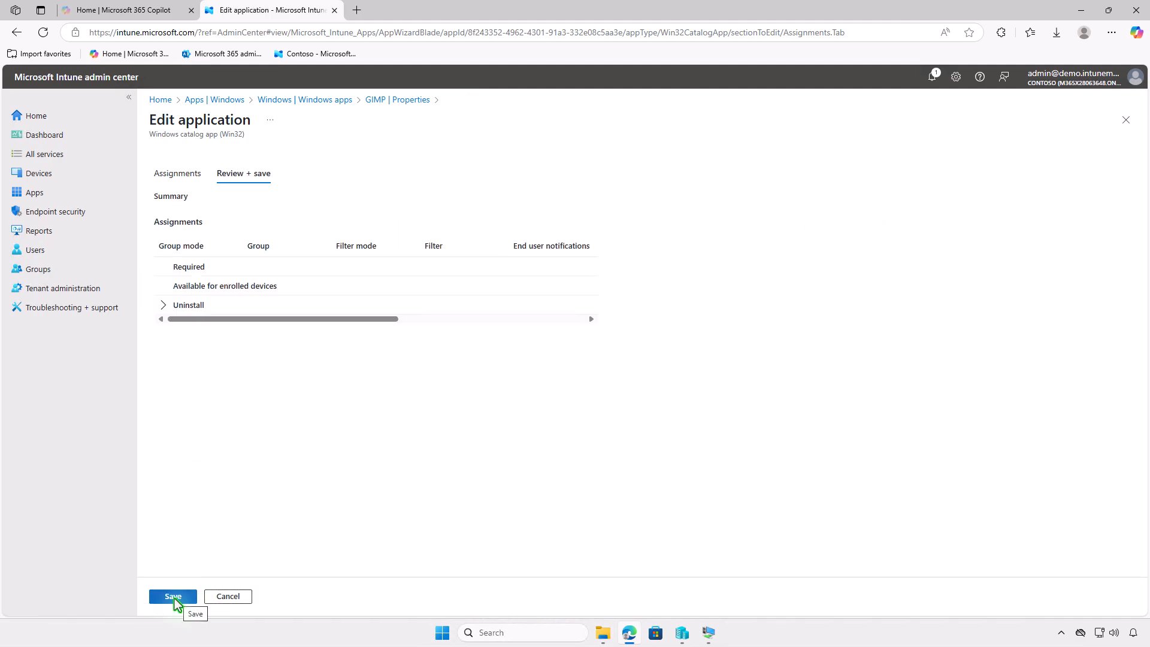
left_click(173, 596)
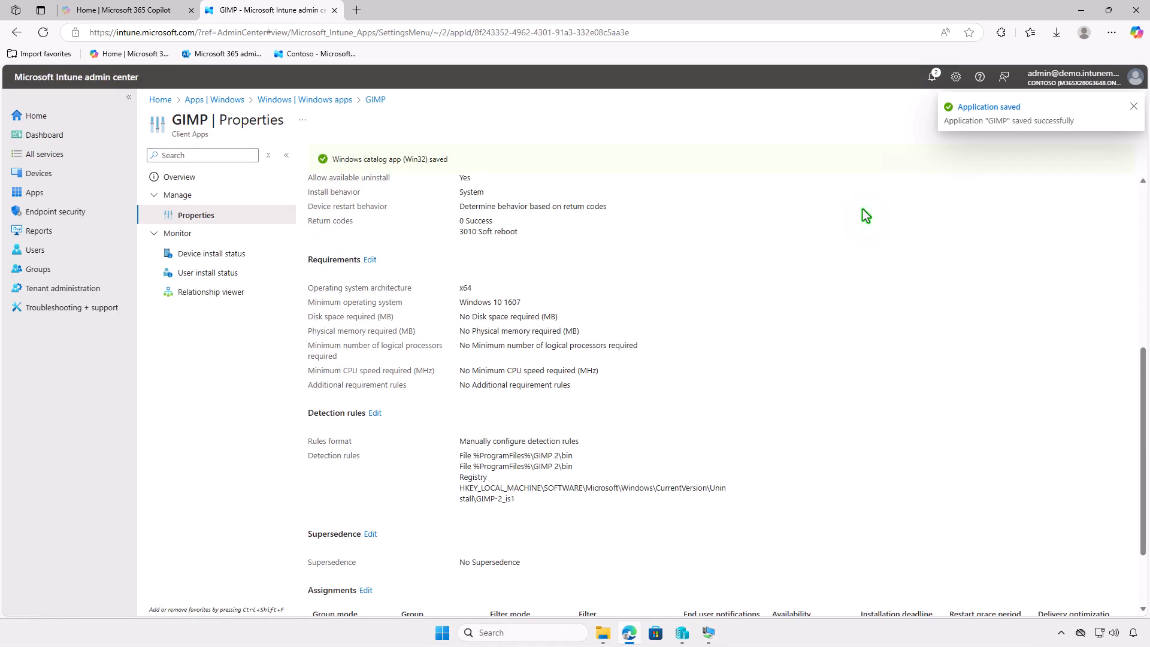
Return to the WIN10-CTL virtual machine, sync the device again in Company Portal, and check the notifications for GIMP's removal
left_click(1088, 17)
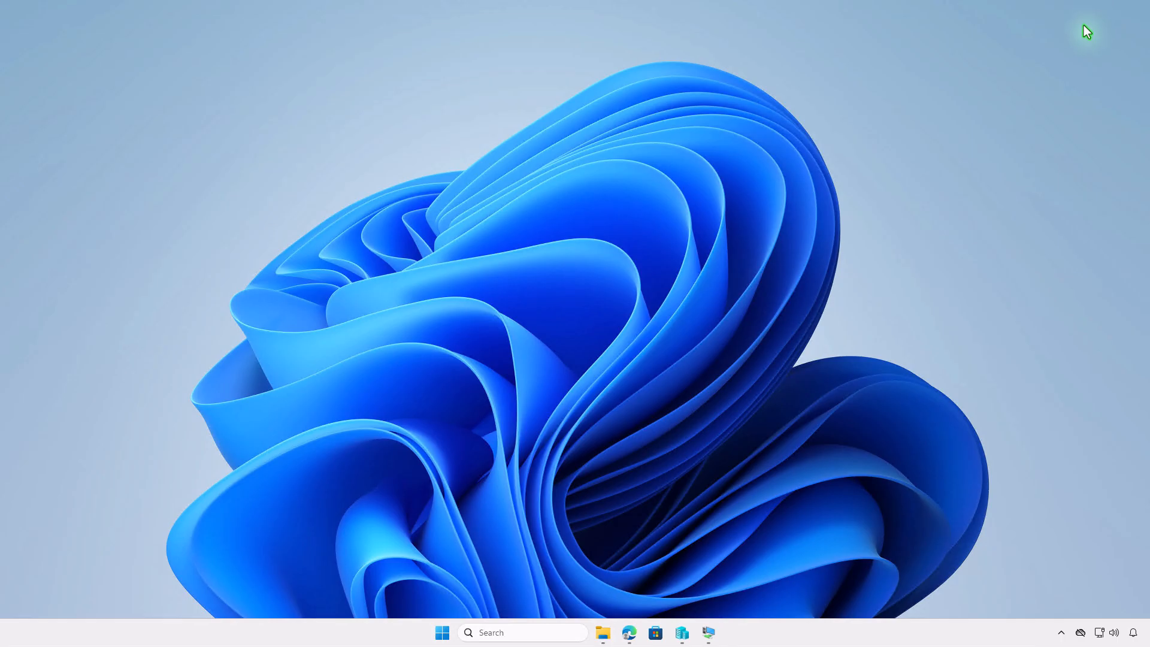
left_click(708, 634)
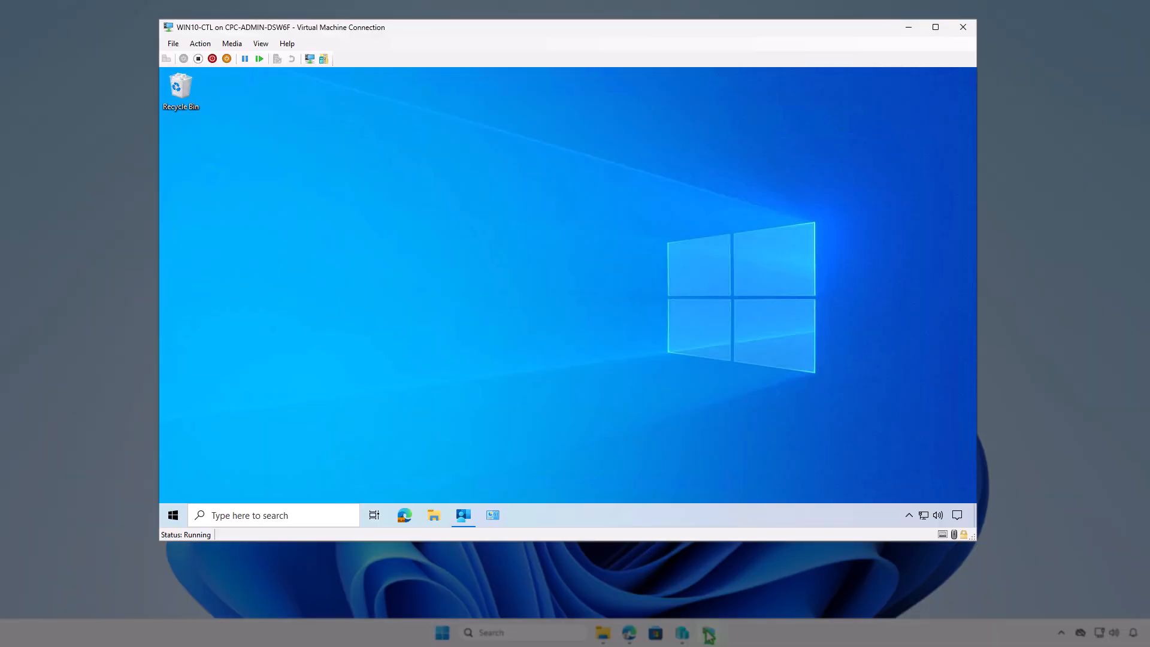
left_click(463, 517)
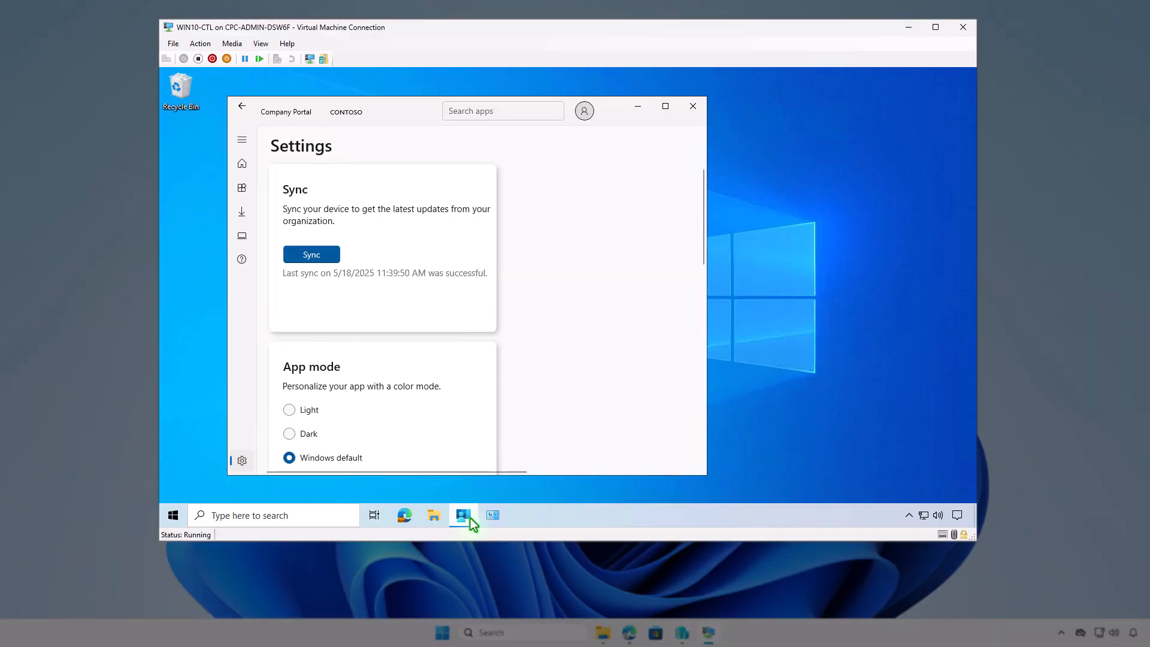
left_click(331, 262)
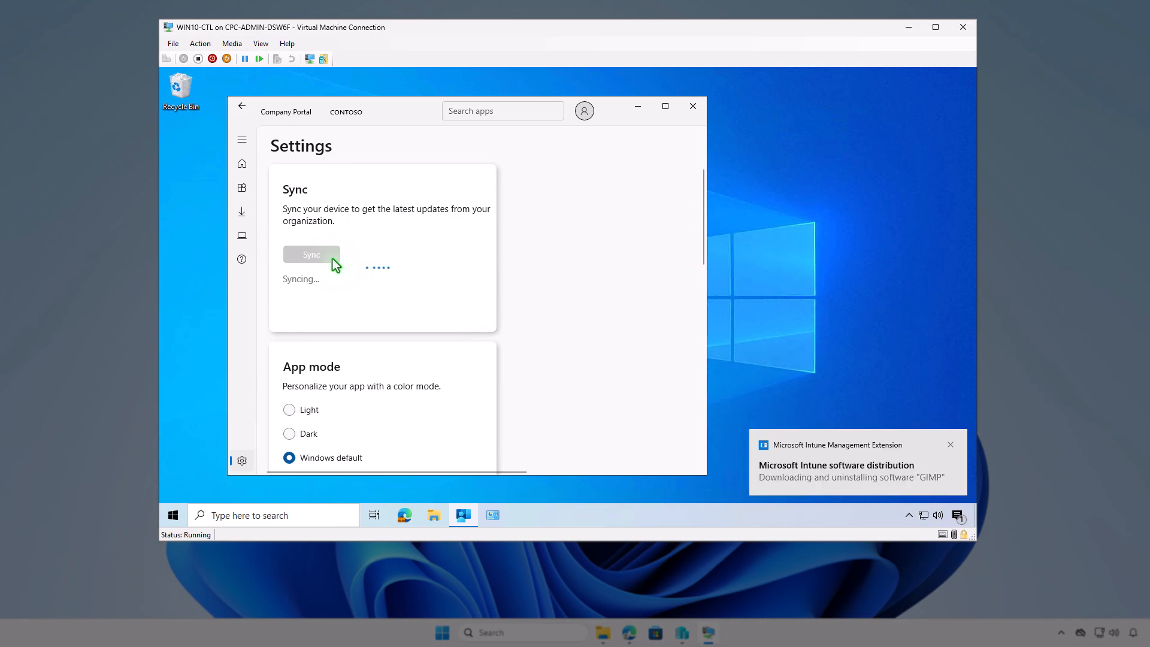
left_click(957, 515)
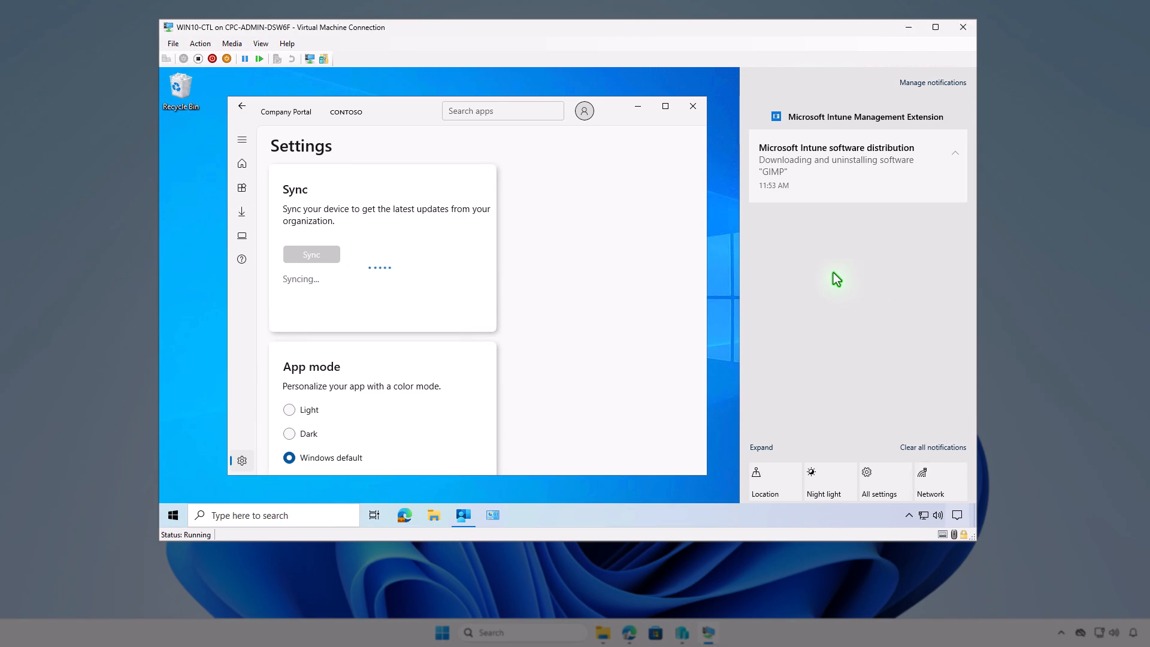